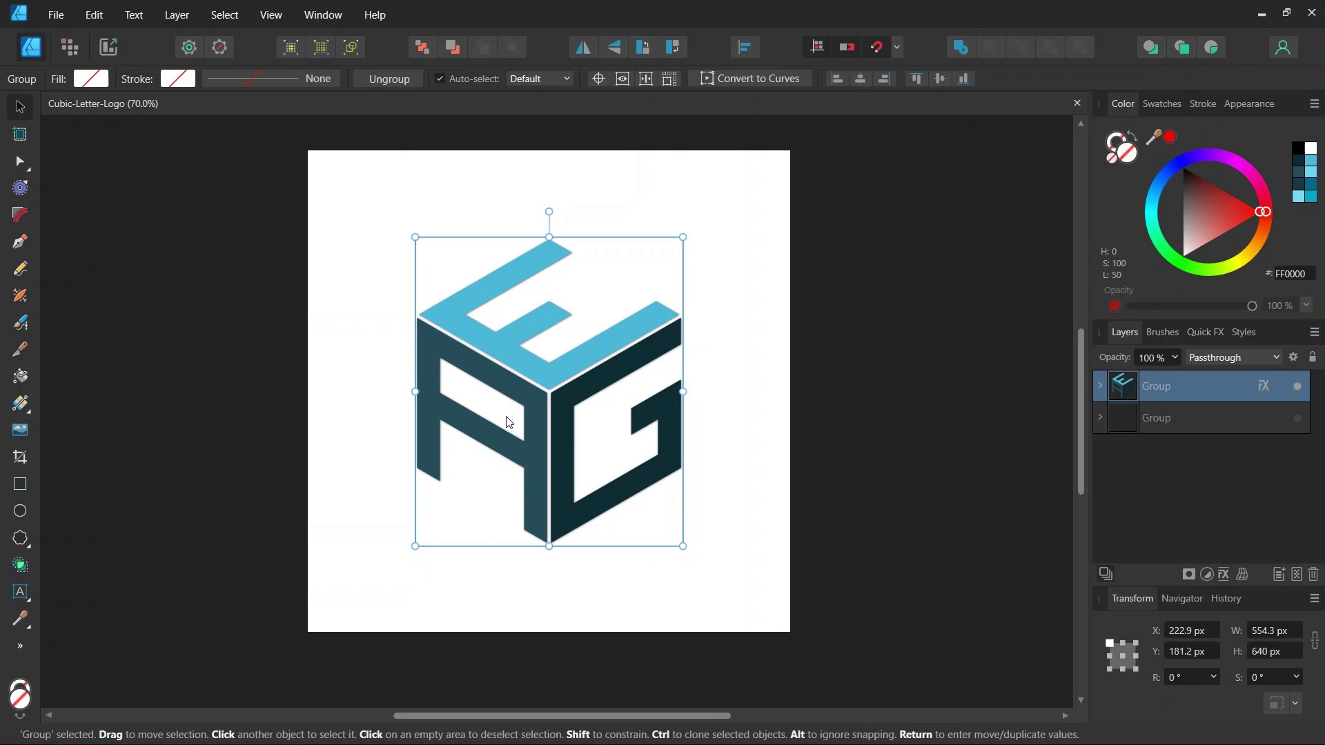
Deselect the logo group in the existing logo file.
{"action": "scroll", "coordinate": [508, 414], "scroll_direction": "up", "scroll_amount": 1}
{"action": "scroll", "coordinate": [496, 353], "scroll_direction": "up", "scroll_amount": 1}
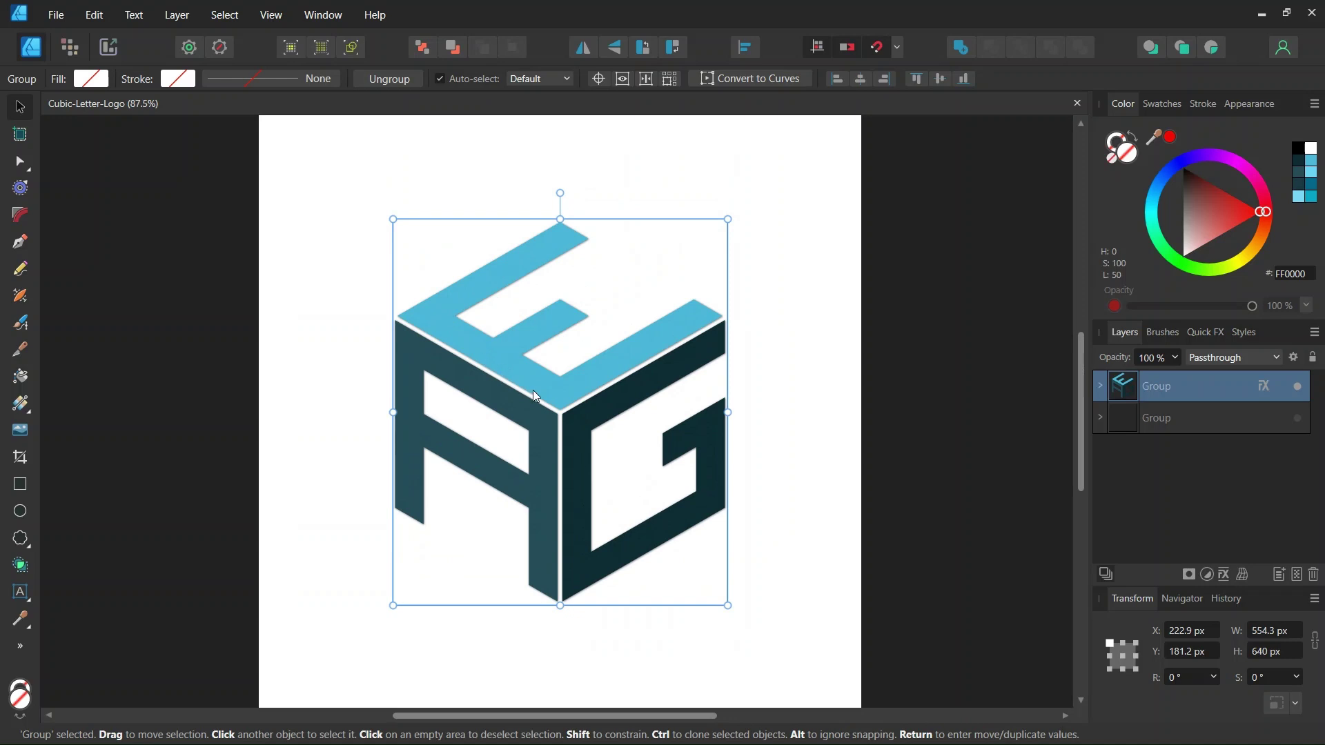
{"action": "scroll", "coordinate": [517, 372], "scroll_direction": "up", "scroll_amount": 1}
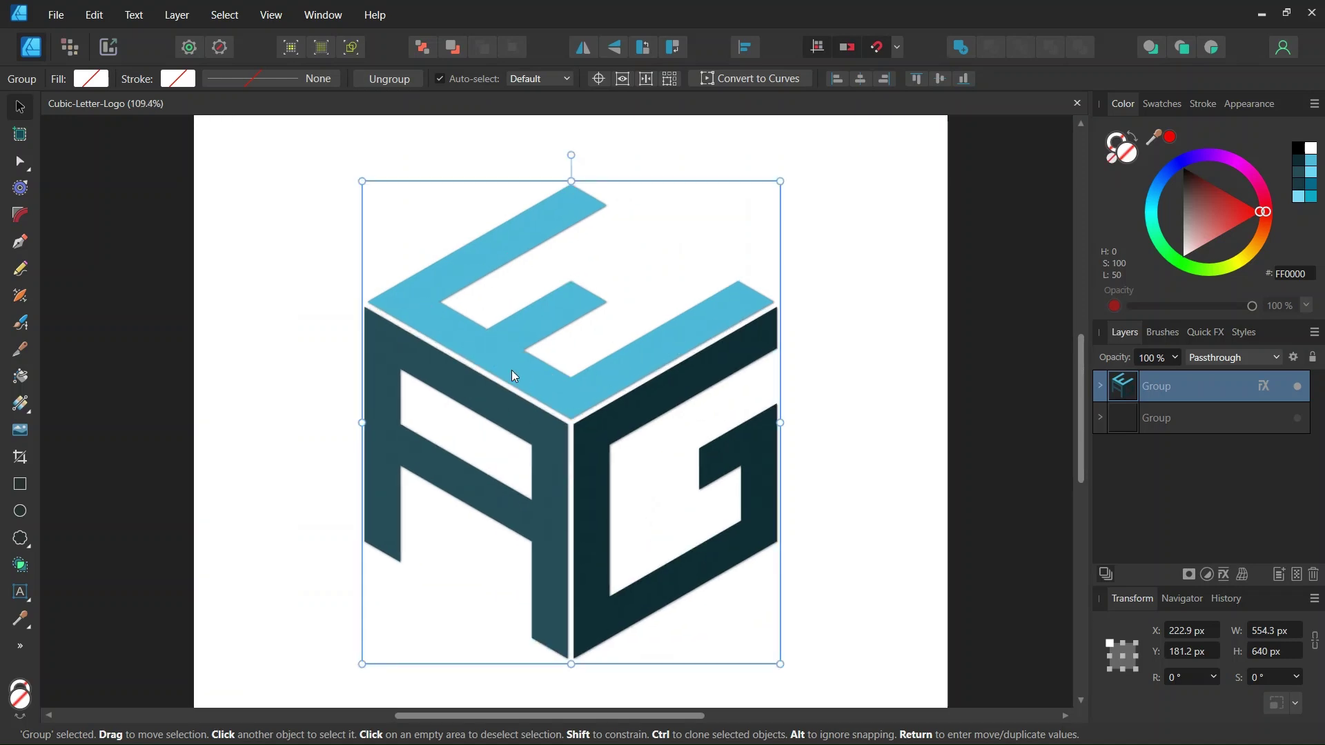
{"action": "scroll", "coordinate": [493, 382], "scroll_direction": "down", "scroll_amount": 2}
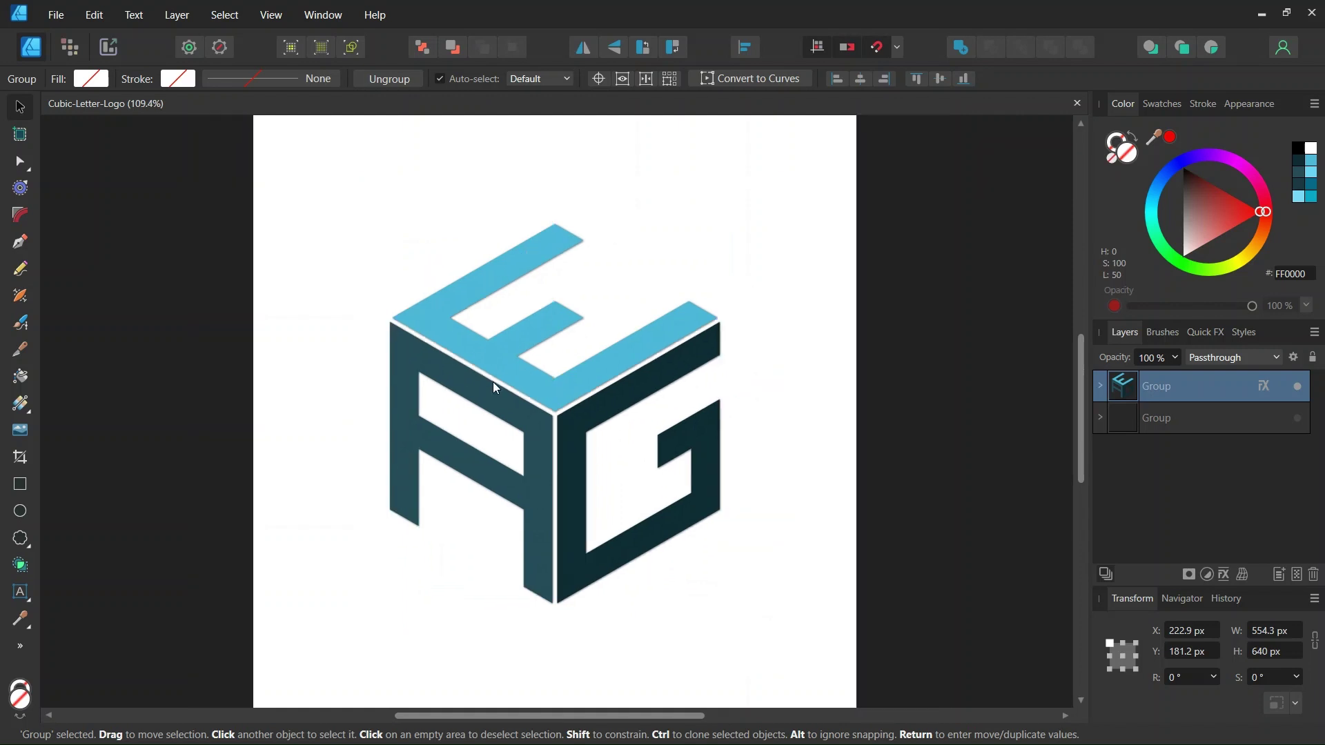
{"action": "scroll", "coordinate": [461, 376], "scroll_direction": "up", "scroll_amount": 1}
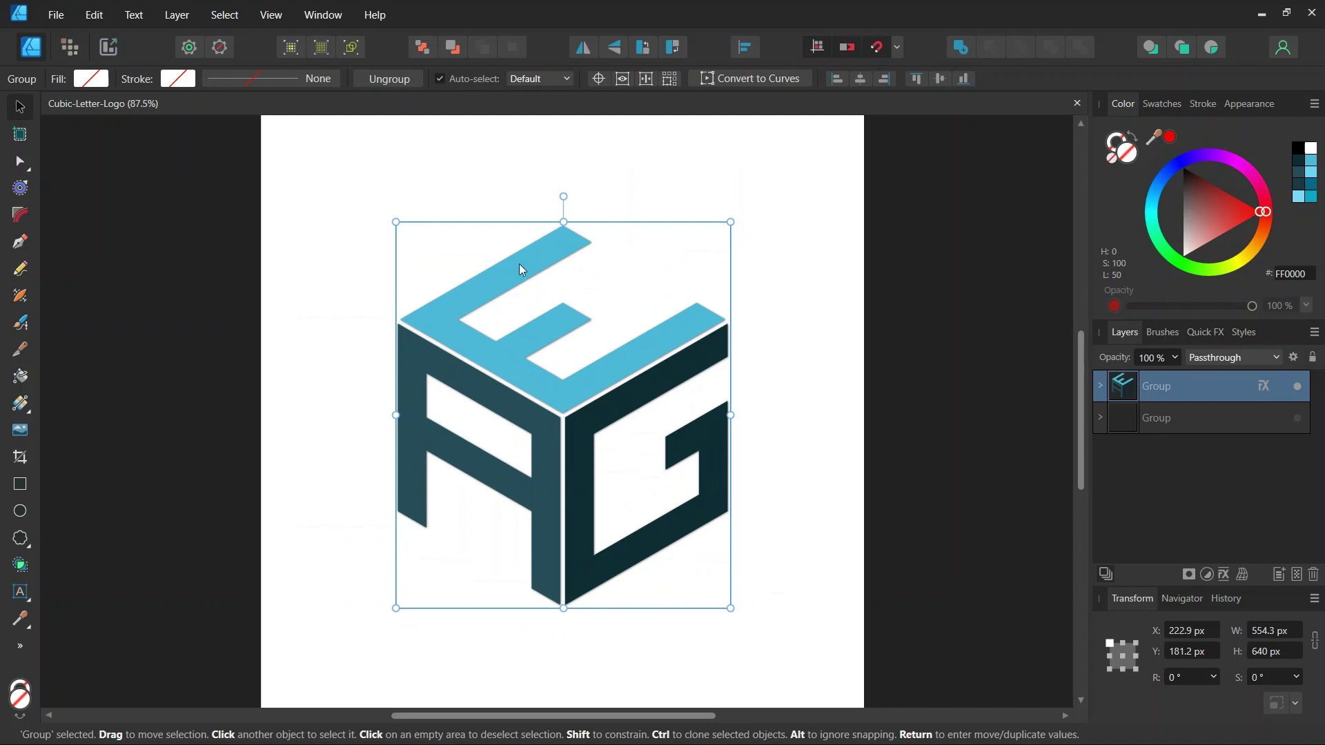
{"action": "left_click", "coordinate": [326, 313]}
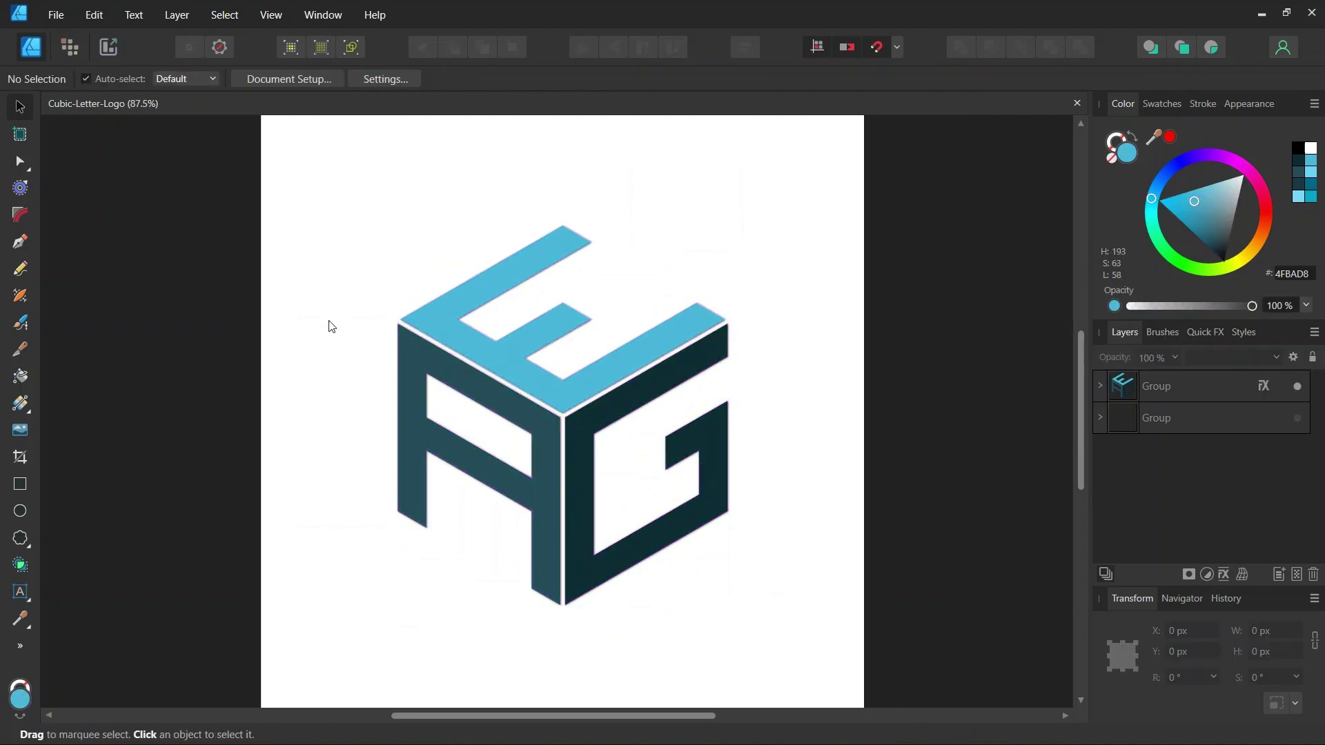
Create a new 1000 × 1000 px document measured in pixels, with margins turned off.
{"action": "left_click", "coordinate": [55, 14]}
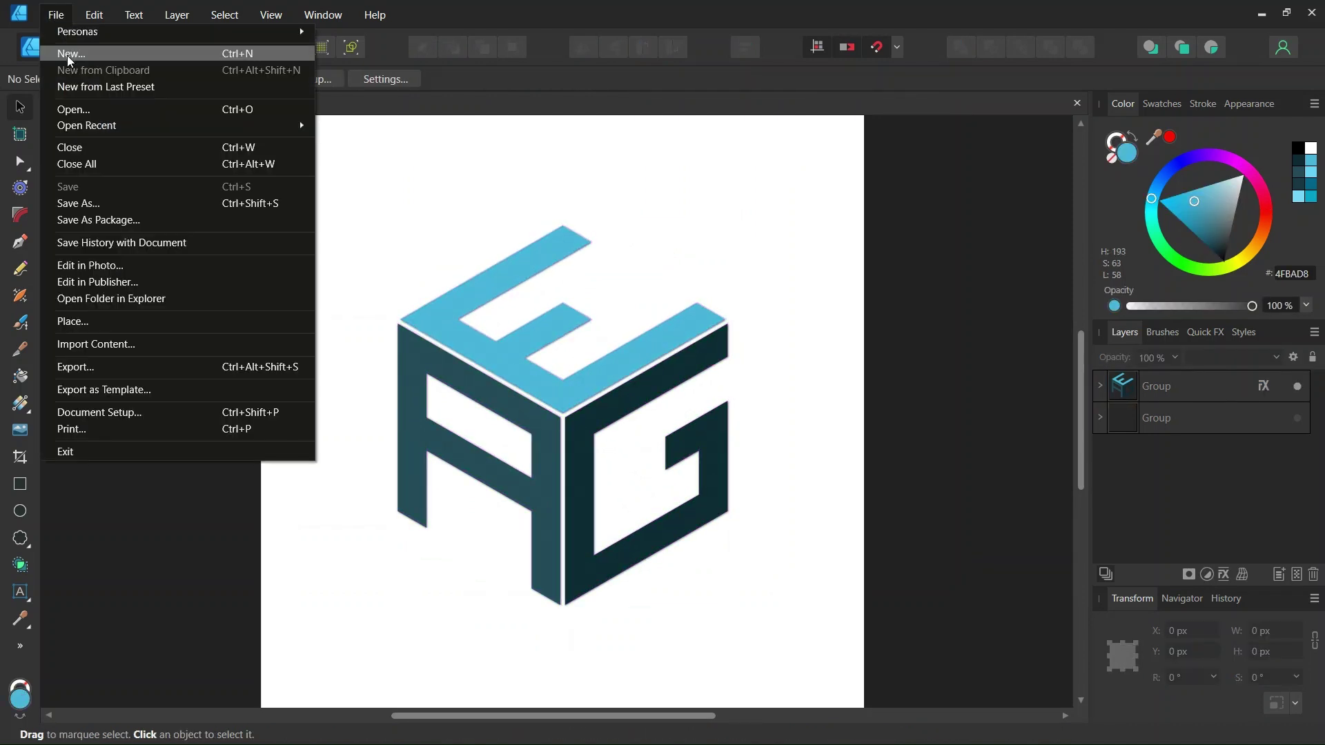
{"action": "left_click", "coordinate": [376, 285]}
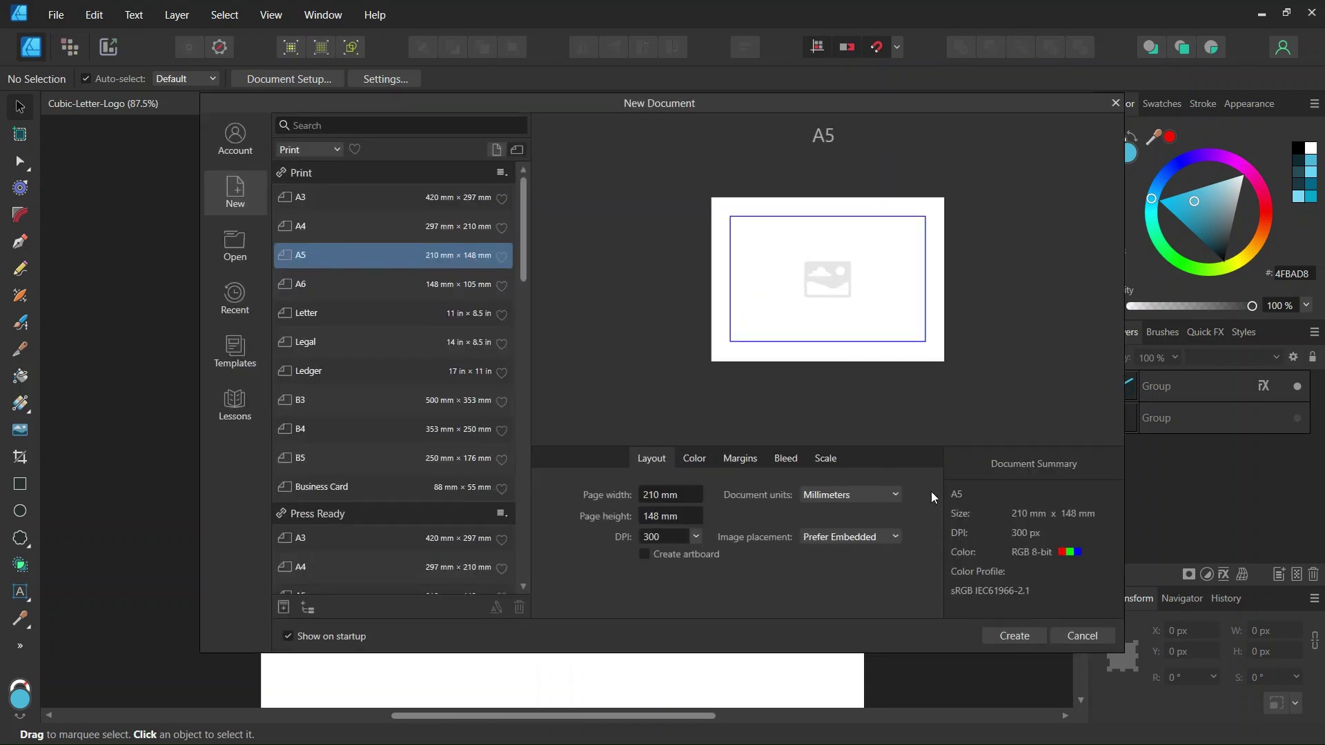
{"action": "left_click", "coordinate": [879, 492]}
{"action": "left_click", "coordinate": [841, 515]}
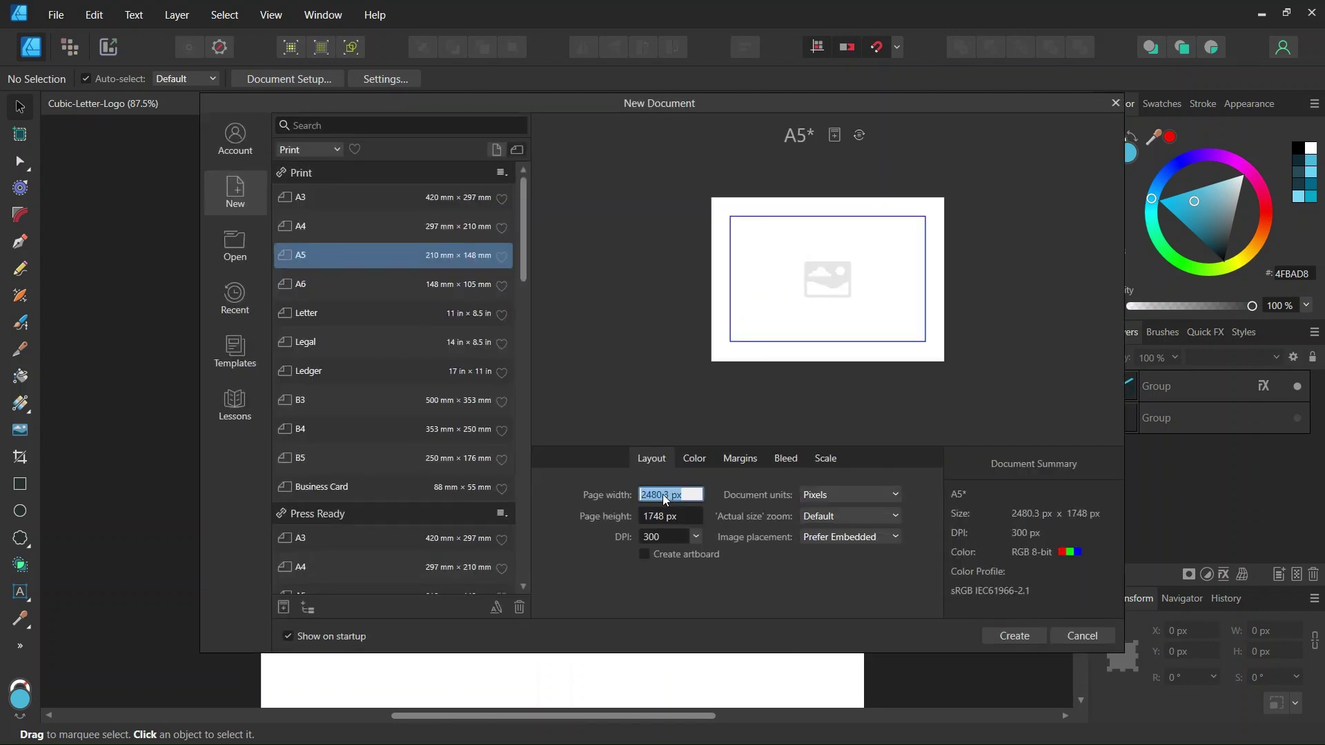
{"action": "type", "text": "1000"}
{"action": "left_click", "coordinate": [677, 515]}
{"action": "type", "text": "1"}
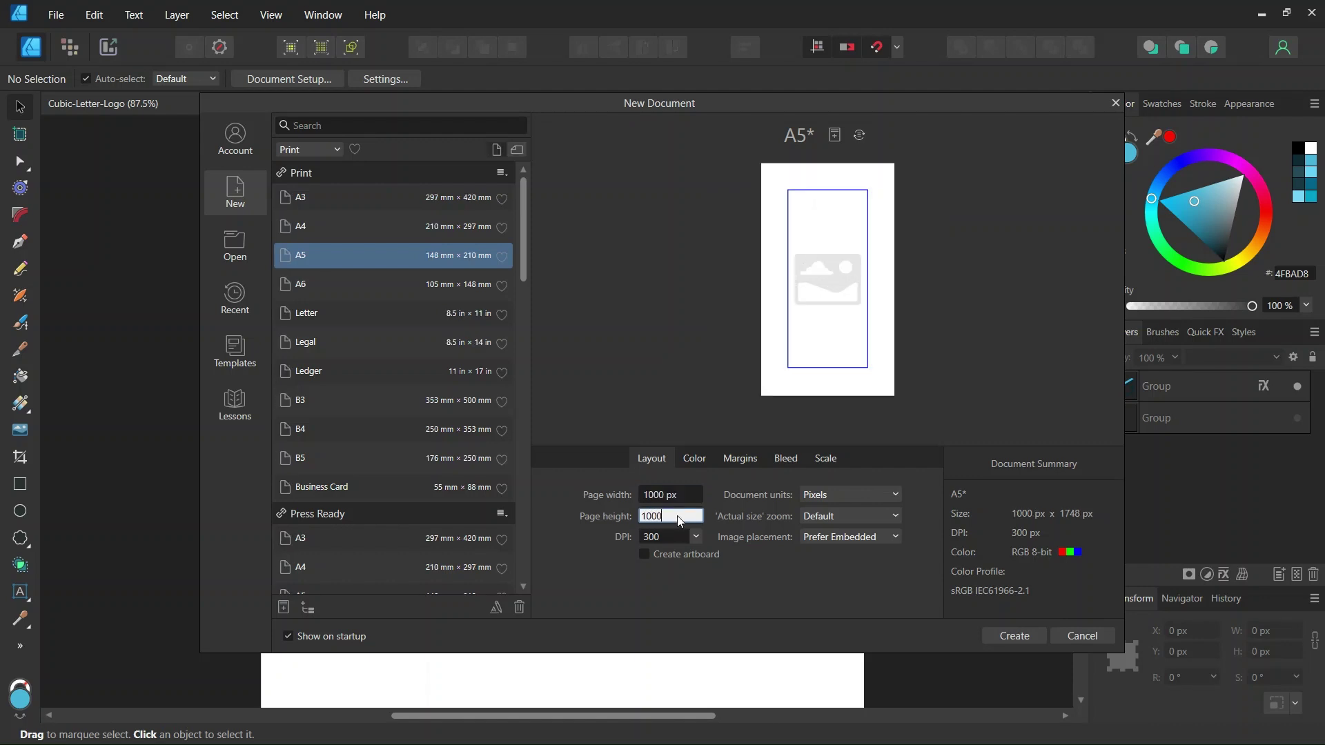
{"action": "left_click", "coordinate": [739, 457]}
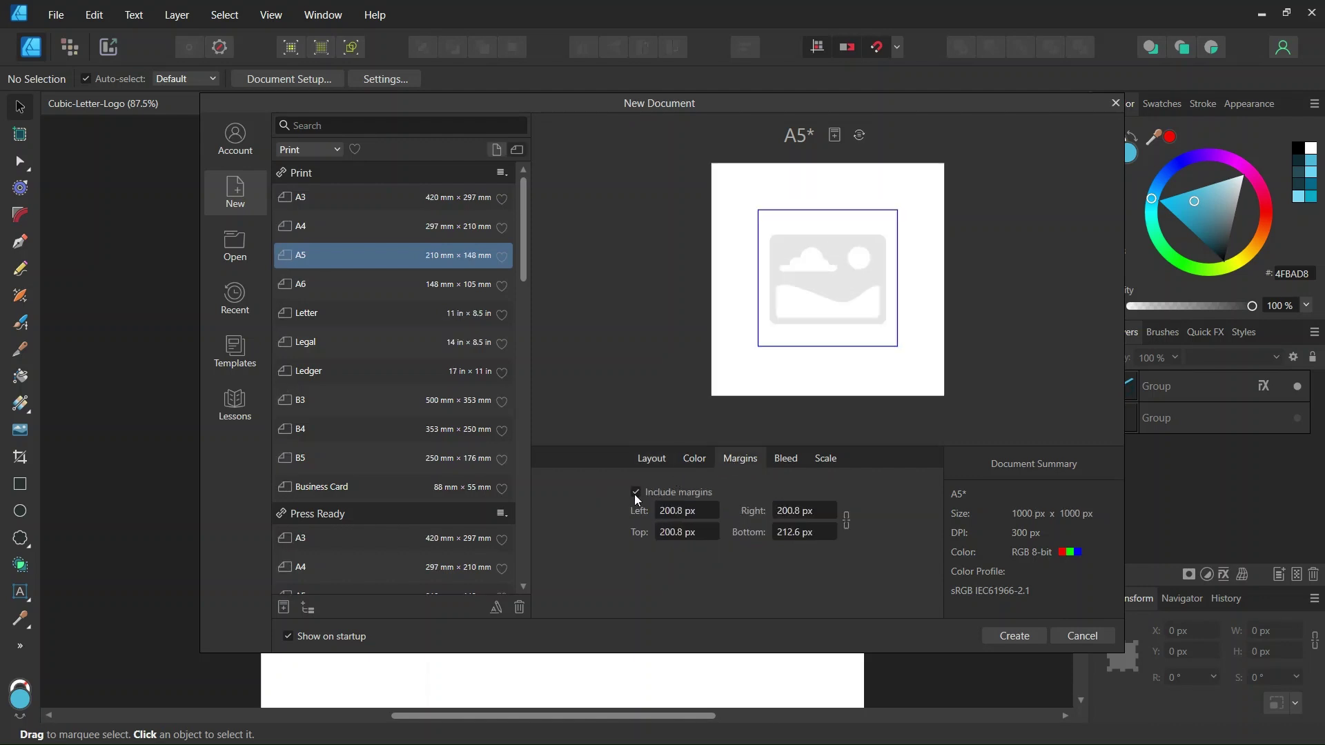
{"action": "left_click", "coordinate": [635, 492]}
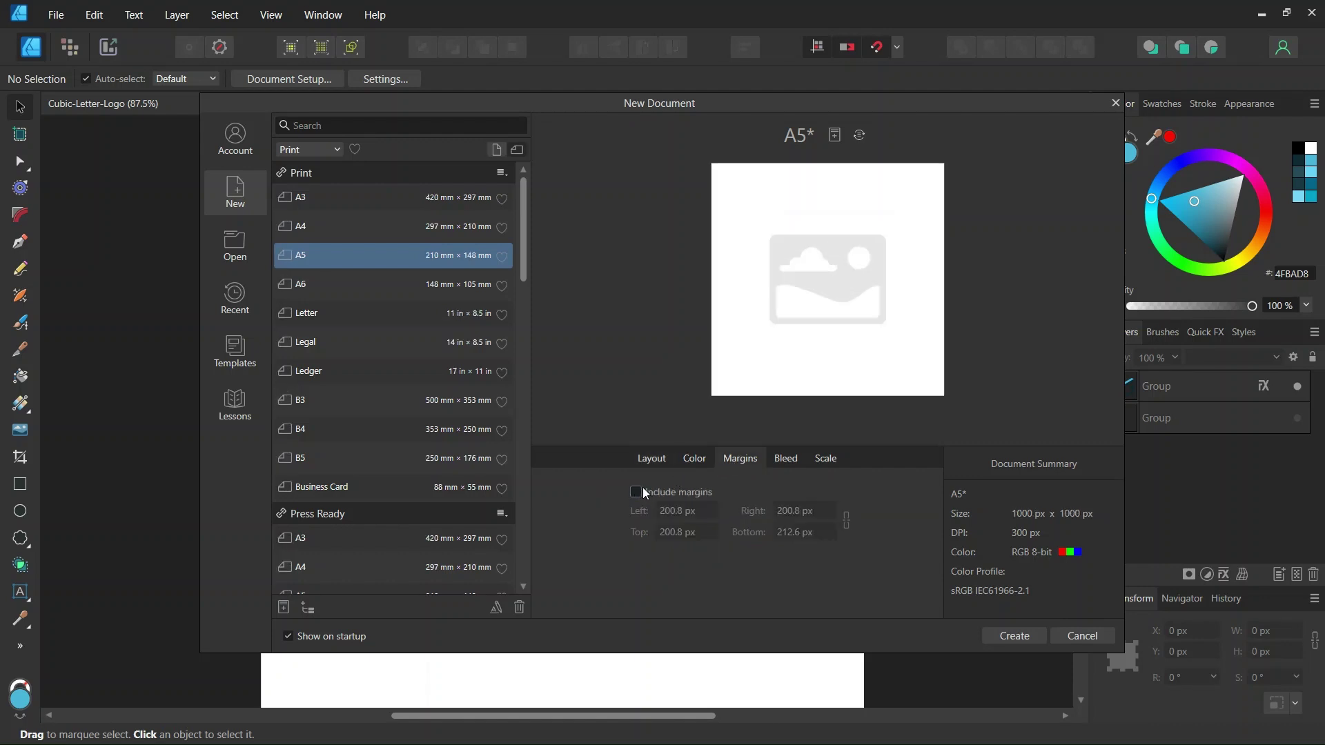
{"action": "left_click", "coordinate": [1016, 635]}
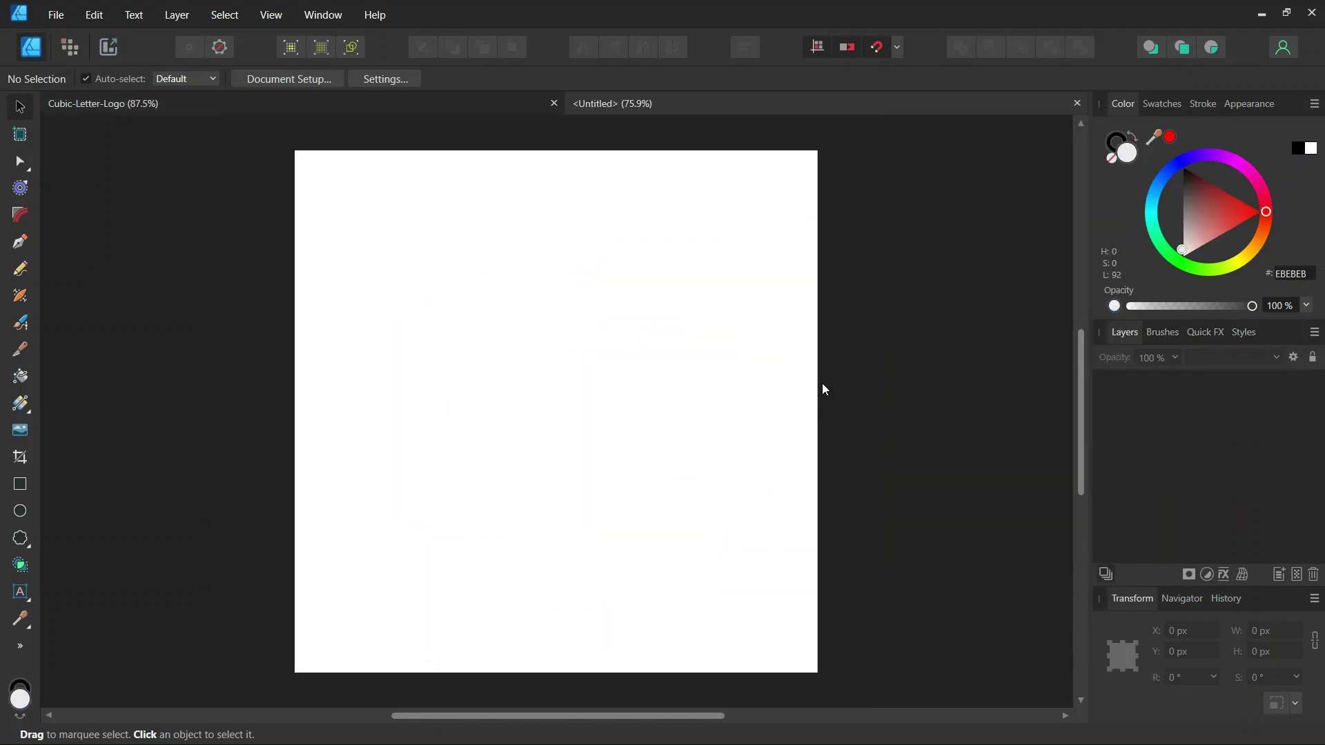
{"action": "left_click", "coordinate": [898, 46]}
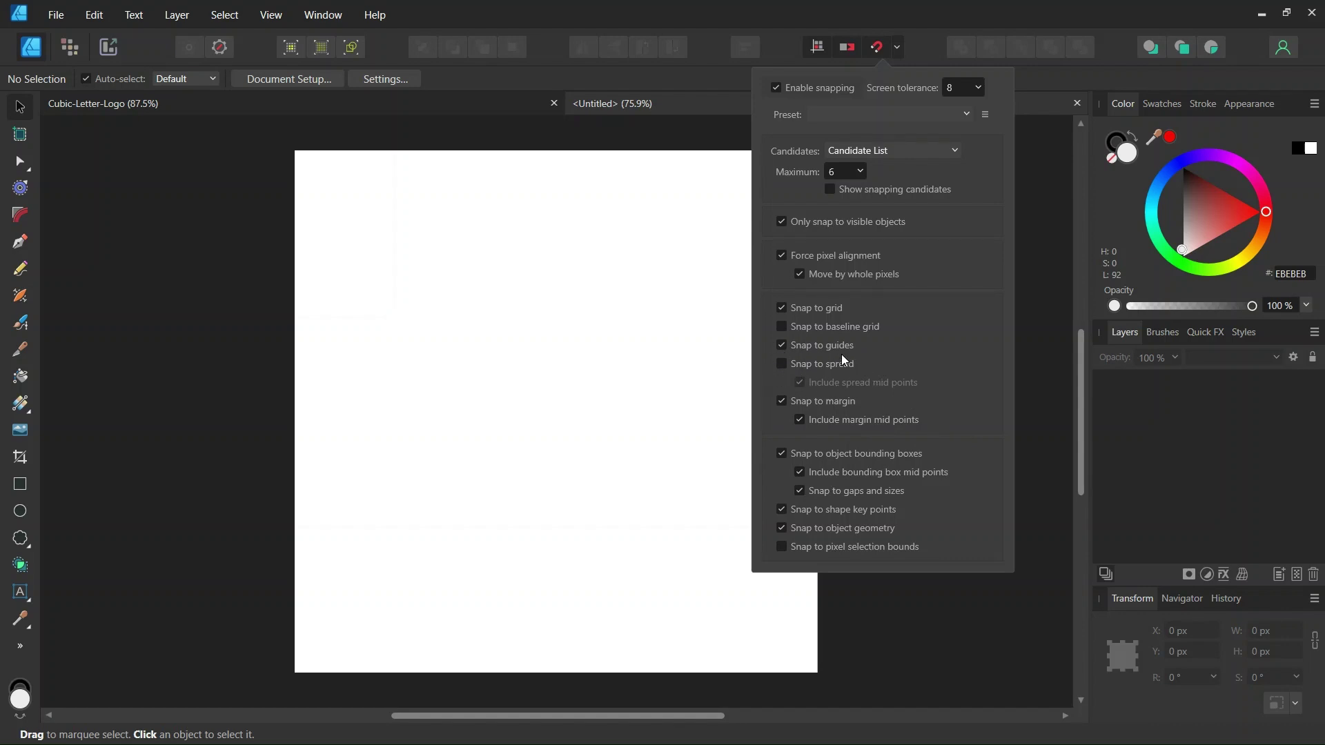
{"action": "left_click", "coordinate": [569, 388]}
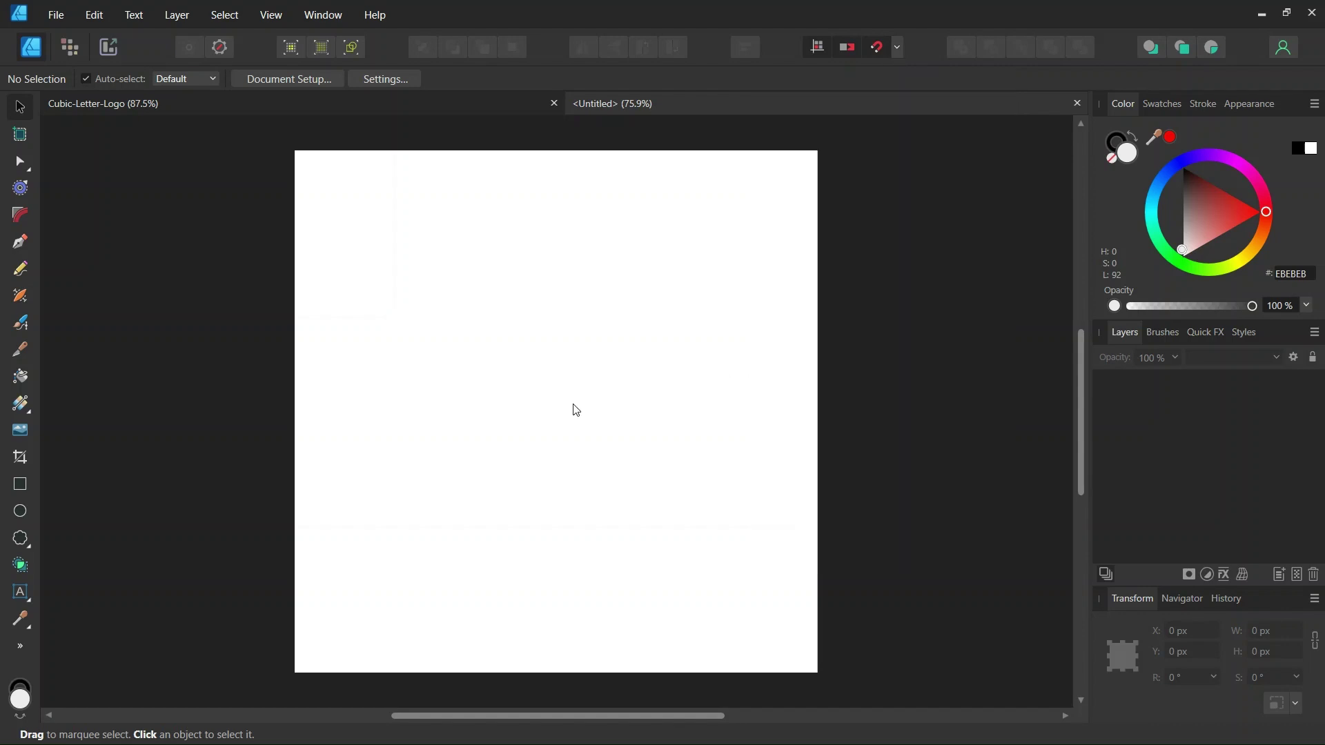
Turn on Show grid in the Grid and Axis settings.
{"action": "left_click", "coordinate": [270, 14]}
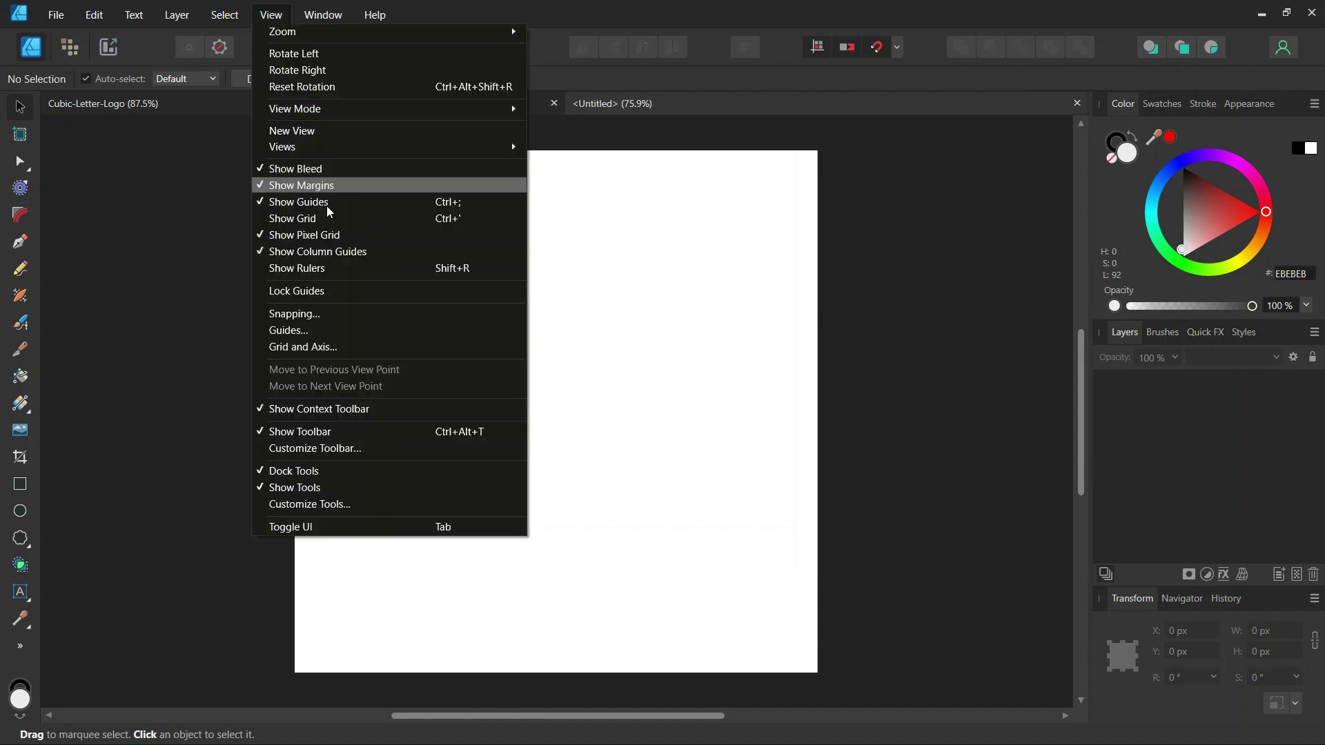
{"action": "left_click", "coordinate": [324, 344]}
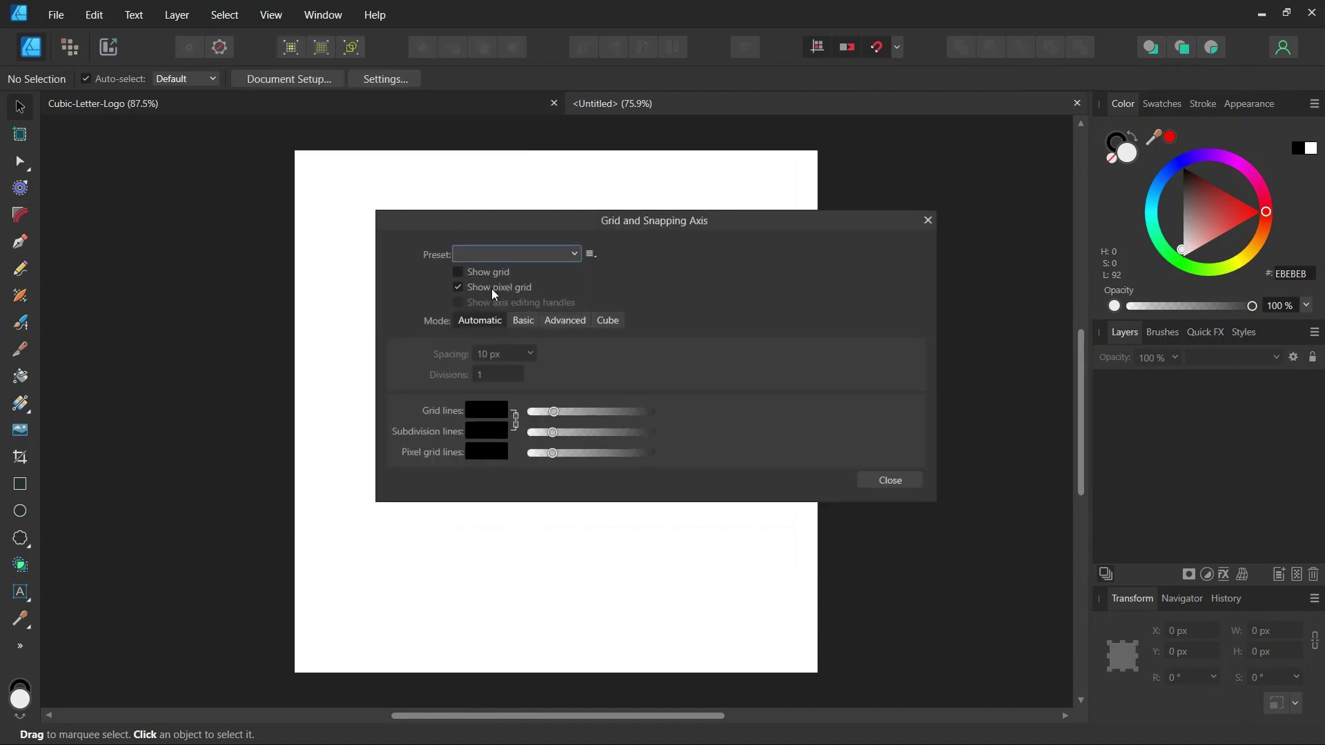
{"action": "left_click", "coordinate": [458, 273]}
{"action": "left_click_drag", "start_coordinate": [575, 221], "coordinate": [844, 199]}
{"action": "scroll", "coordinate": [507, 307], "scroll_direction": "up", "scroll_amount": 1}
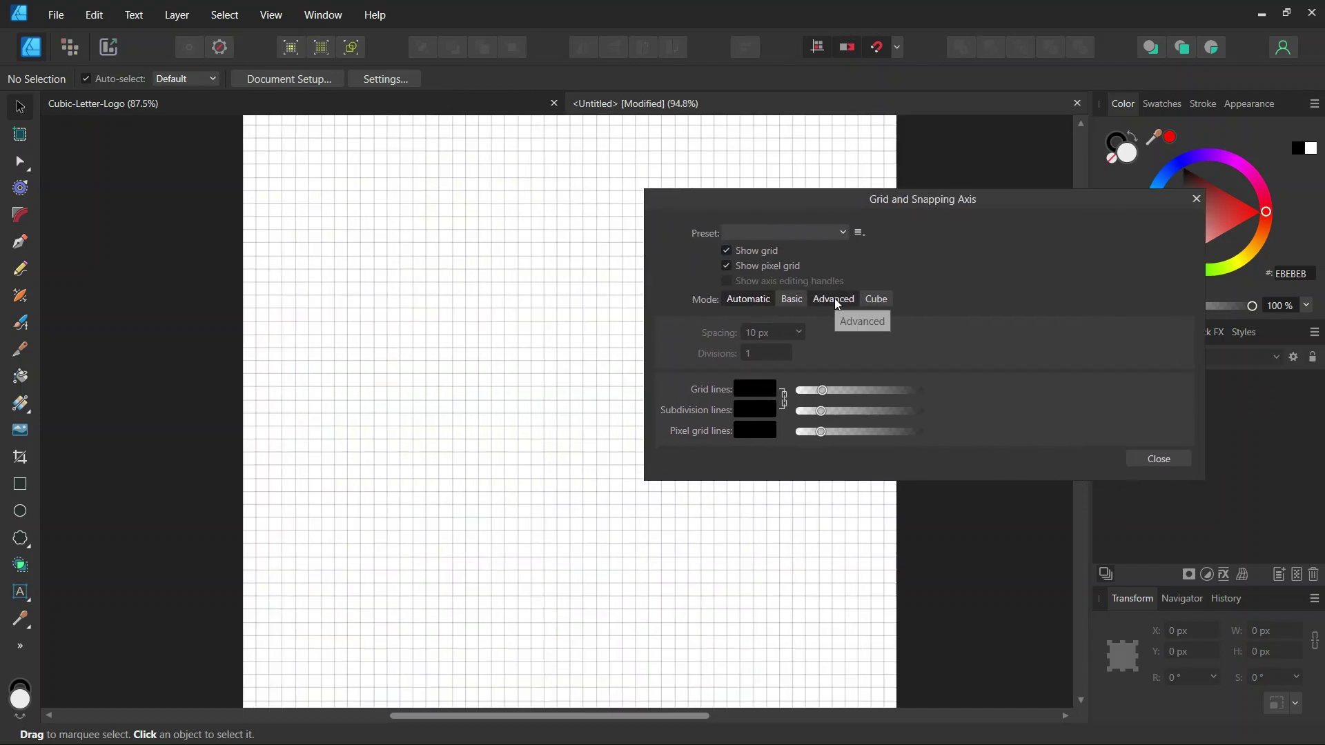
Switch the grid to Advanced mode with an Isometric grid type, then close the settings.
{"action": "left_click", "coordinate": [834, 298]}
{"action": "left_click", "coordinate": [814, 332]}
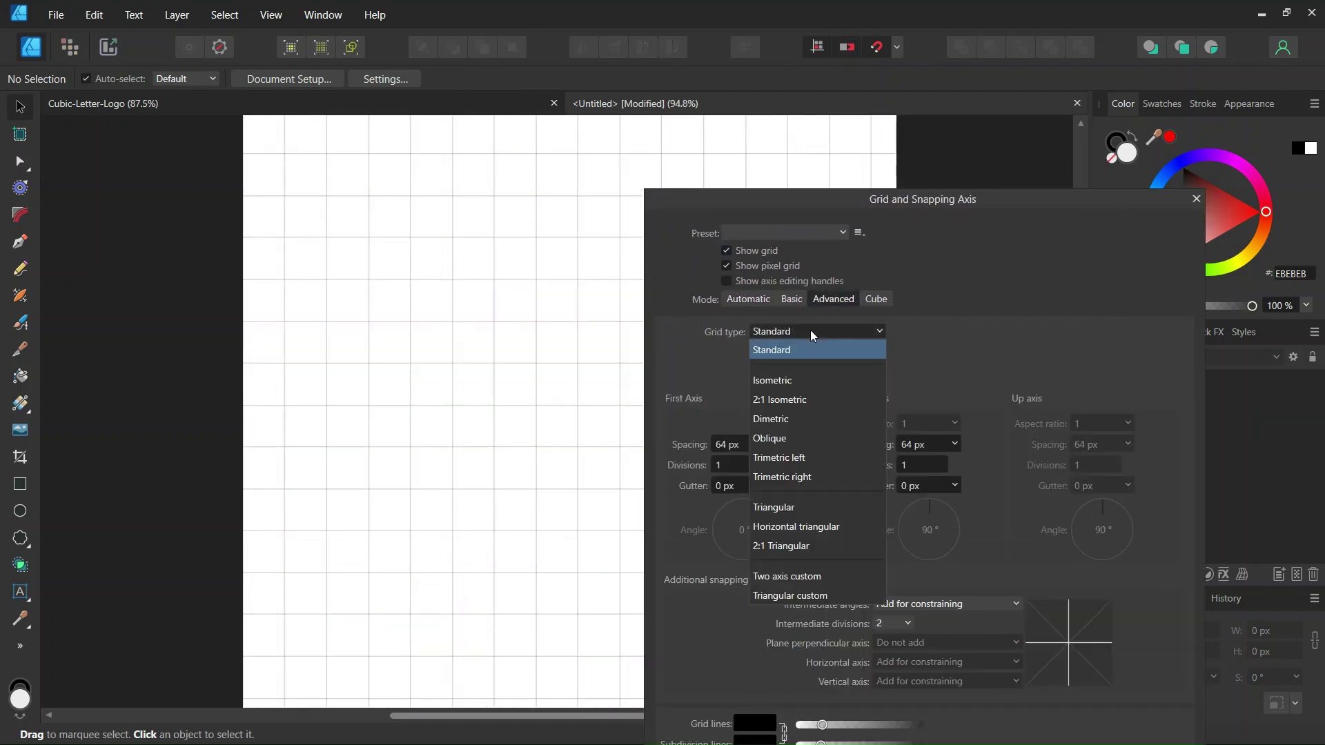
{"action": "left_click", "coordinate": [785, 379]}
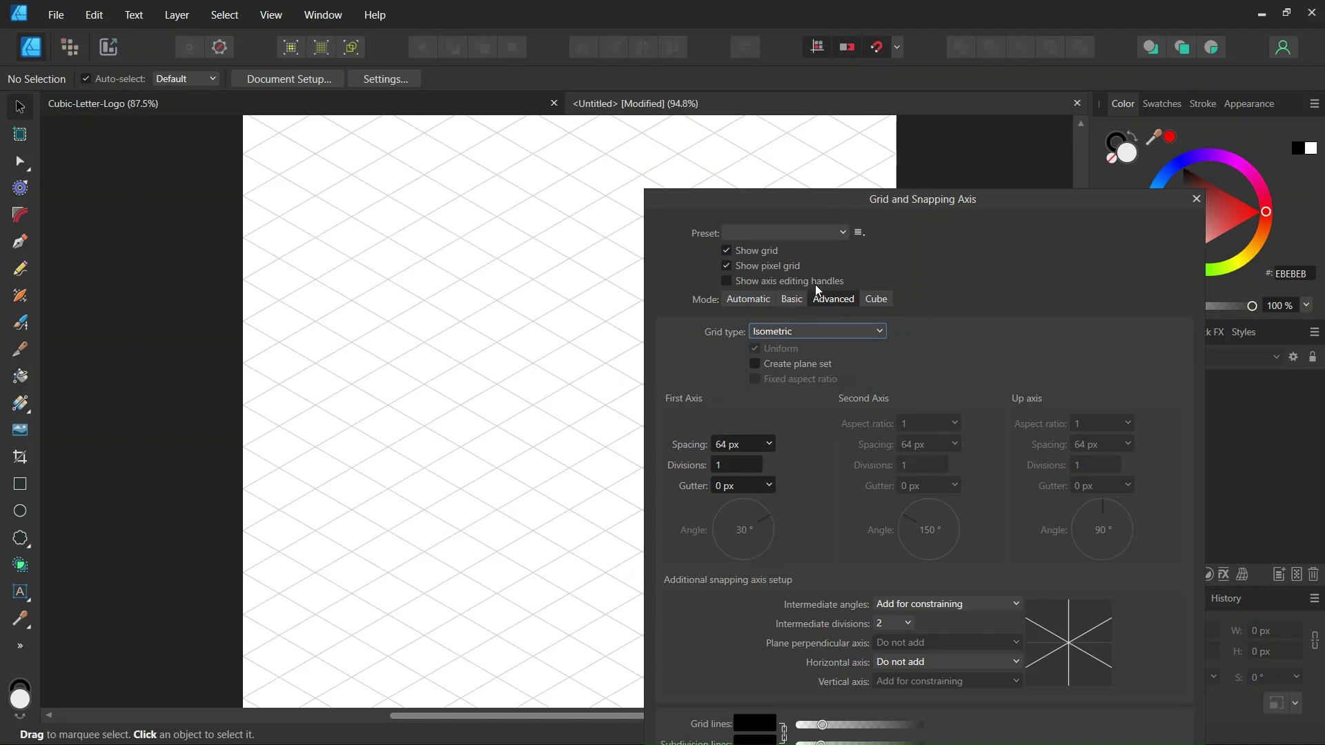
{"action": "left_click_drag", "start_coordinate": [847, 202], "coordinate": [904, 166]}
{"action": "scroll", "coordinate": [545, 333], "scroll_direction": "up", "scroll_amount": 1}
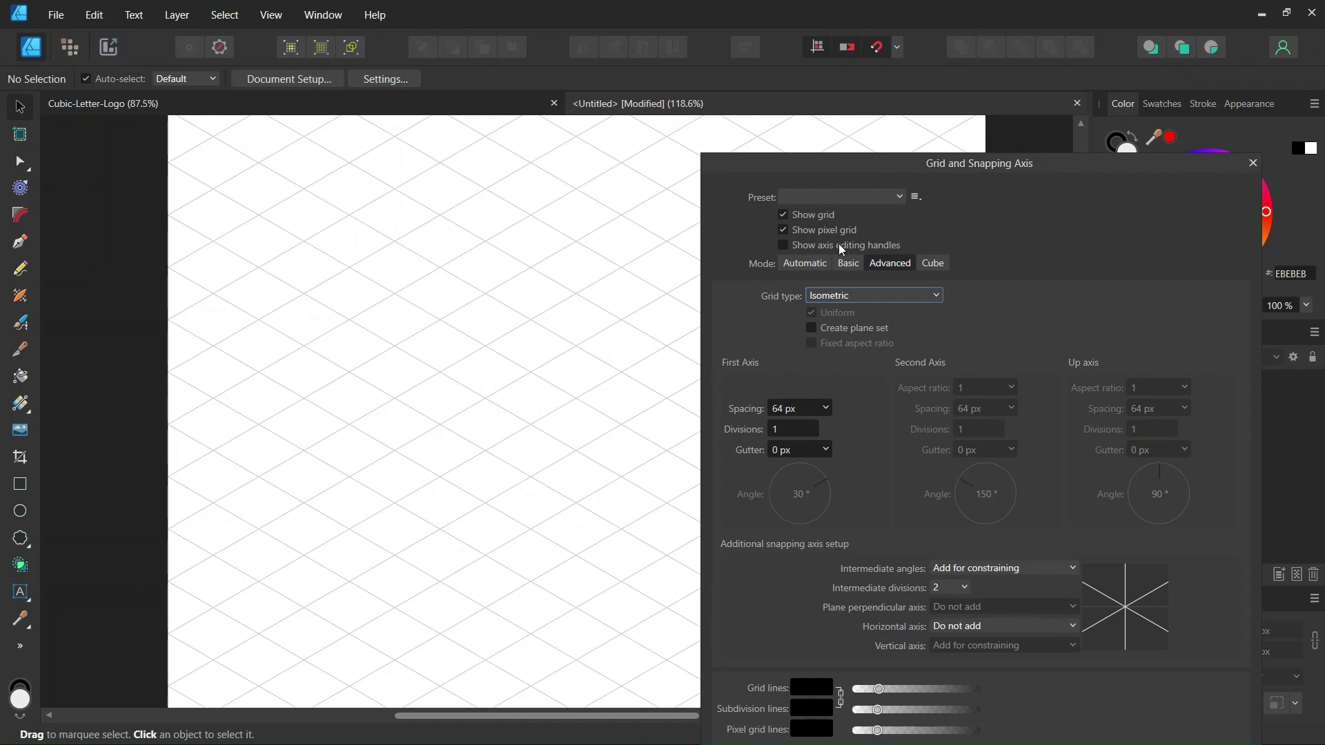
{"action": "left_click_drag", "start_coordinate": [908, 171], "coordinate": [831, 57]}
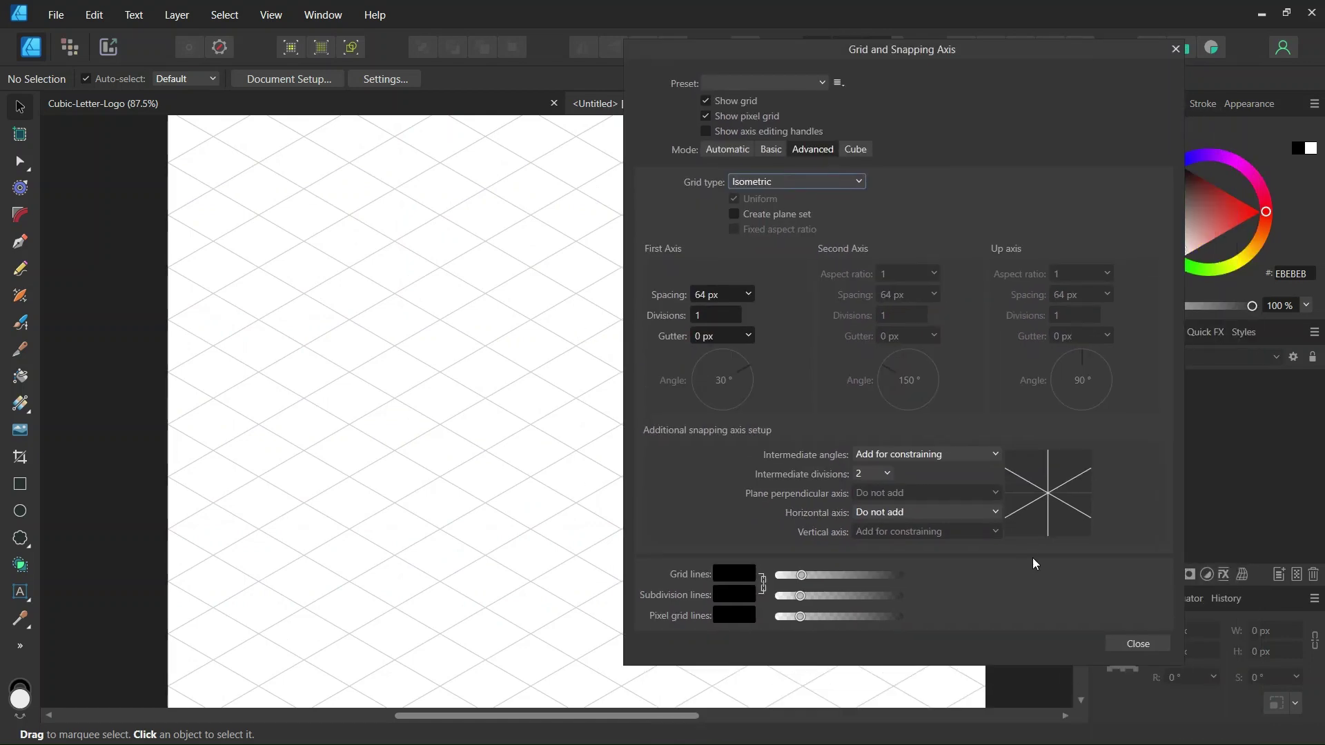
{"action": "left_click", "coordinate": [1137, 643]}
{"action": "scroll", "coordinate": [696, 457], "scroll_direction": "down", "scroll_amount": 2}
{"action": "scroll", "coordinate": [694, 449], "scroll_direction": "down", "scroll_amount": 1}
{"action": "scroll", "coordinate": [689, 438], "scroll_direction": "up", "scroll_amount": 1}
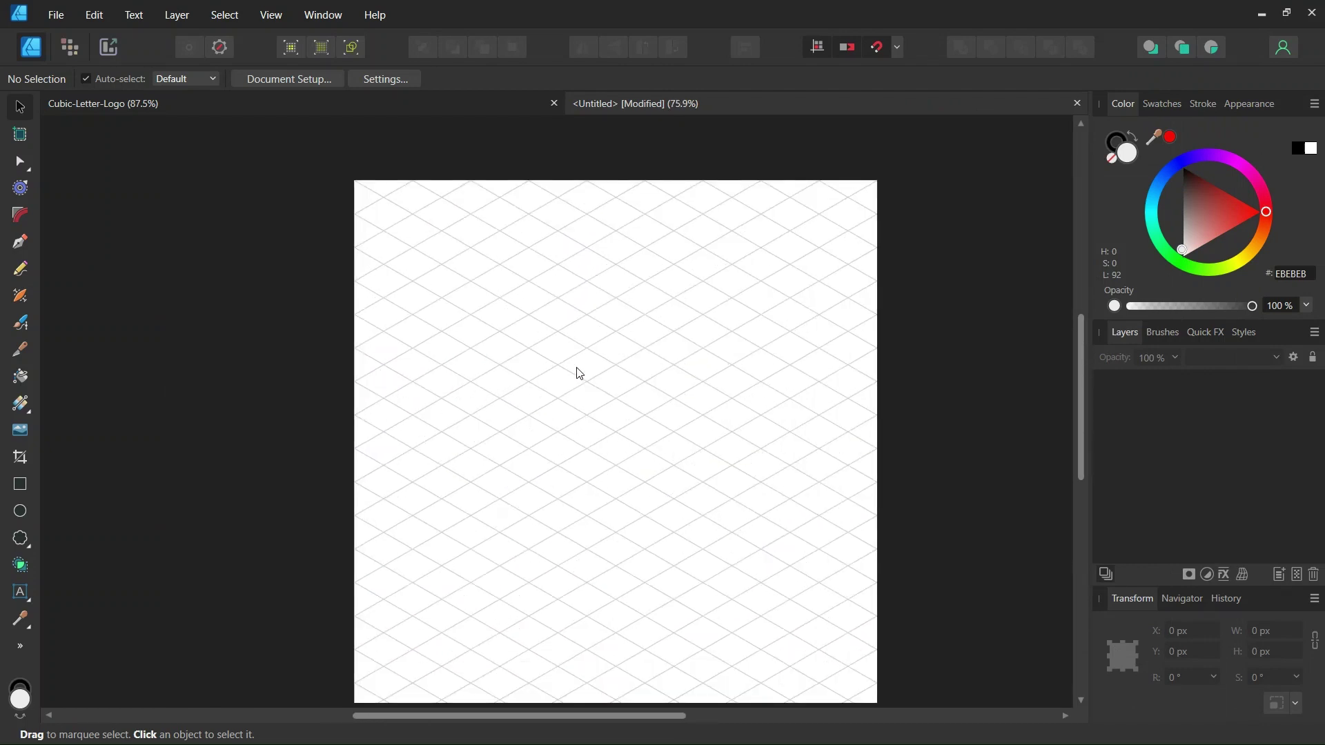
Set the Pen tool to no fill with a magenta stroke 1 pt wide.
{"action": "left_click", "coordinate": [21, 243]}
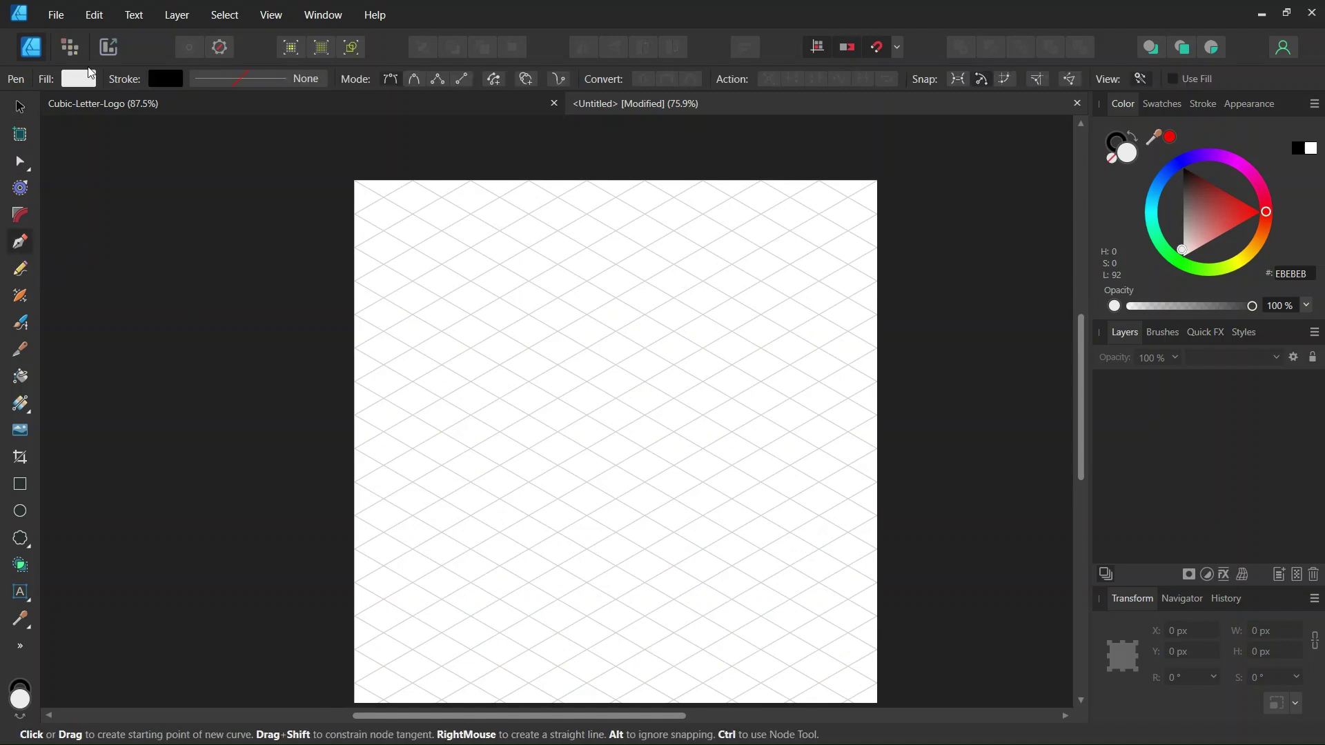
{"action": "left_click", "coordinate": [80, 80]}
{"action": "left_click", "coordinate": [273, 111]}
{"action": "left_click", "coordinate": [169, 80]}
{"action": "left_click", "coordinate": [249, 158]}
{"action": "left_click_drag", "start_coordinate": [267, 218], "coordinate": [300, 218]}
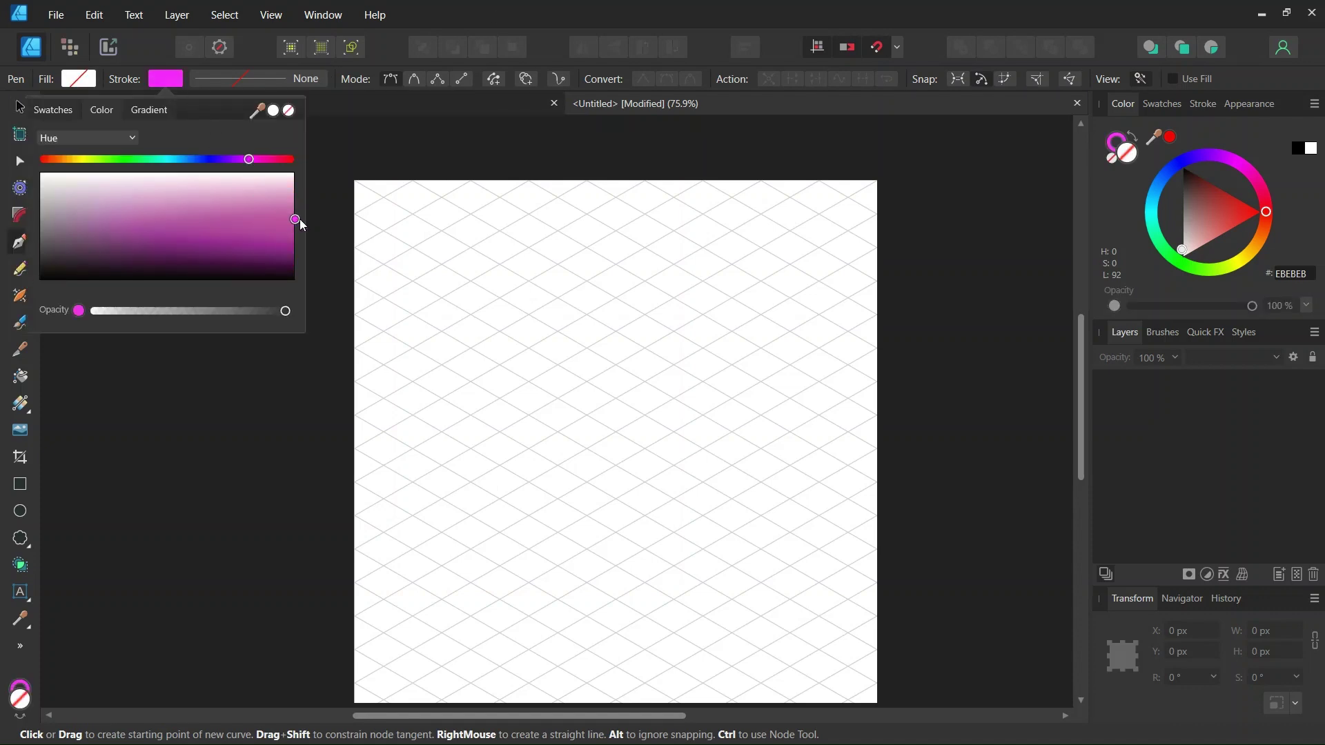
{"action": "left_click", "coordinate": [286, 83]}
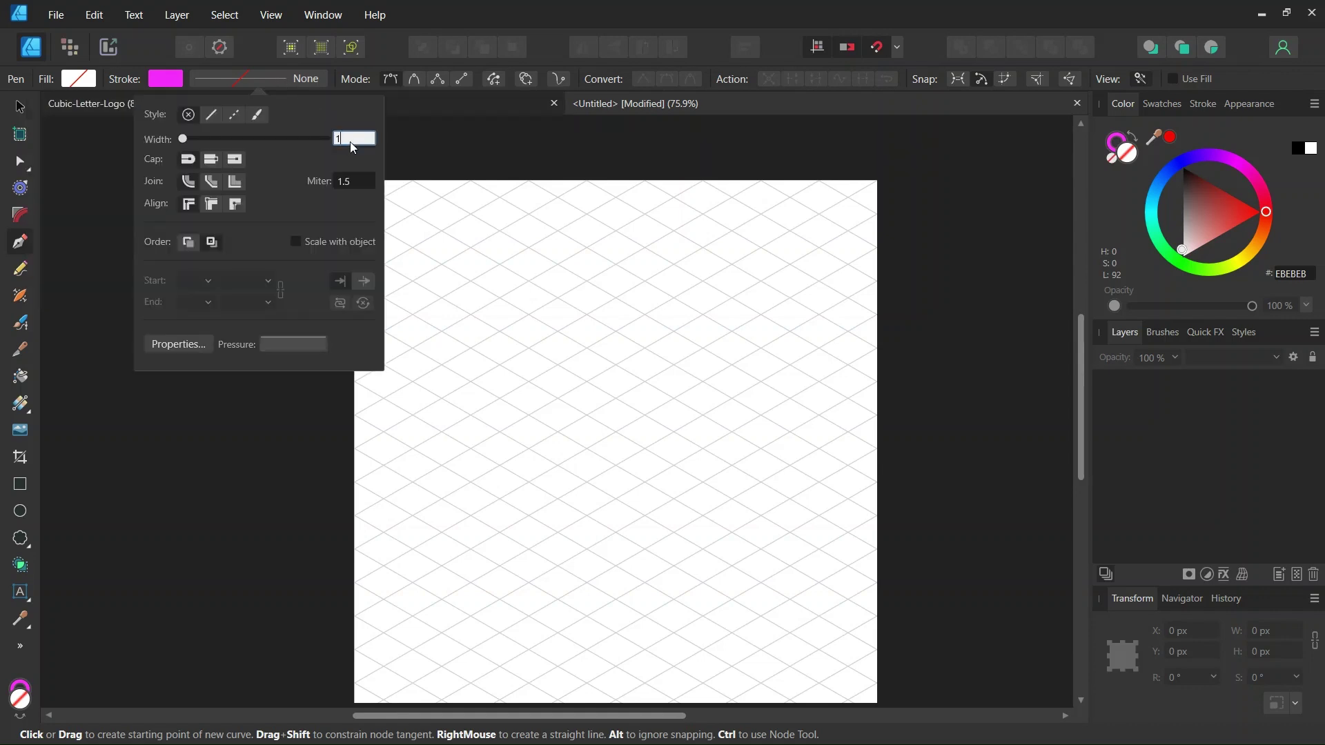
{"action": "type", "text": "1"}
{"action": "key", "text": "Return"}
{"action": "scroll", "coordinate": [635, 334], "scroll_direction": "up", "scroll_amount": 2}
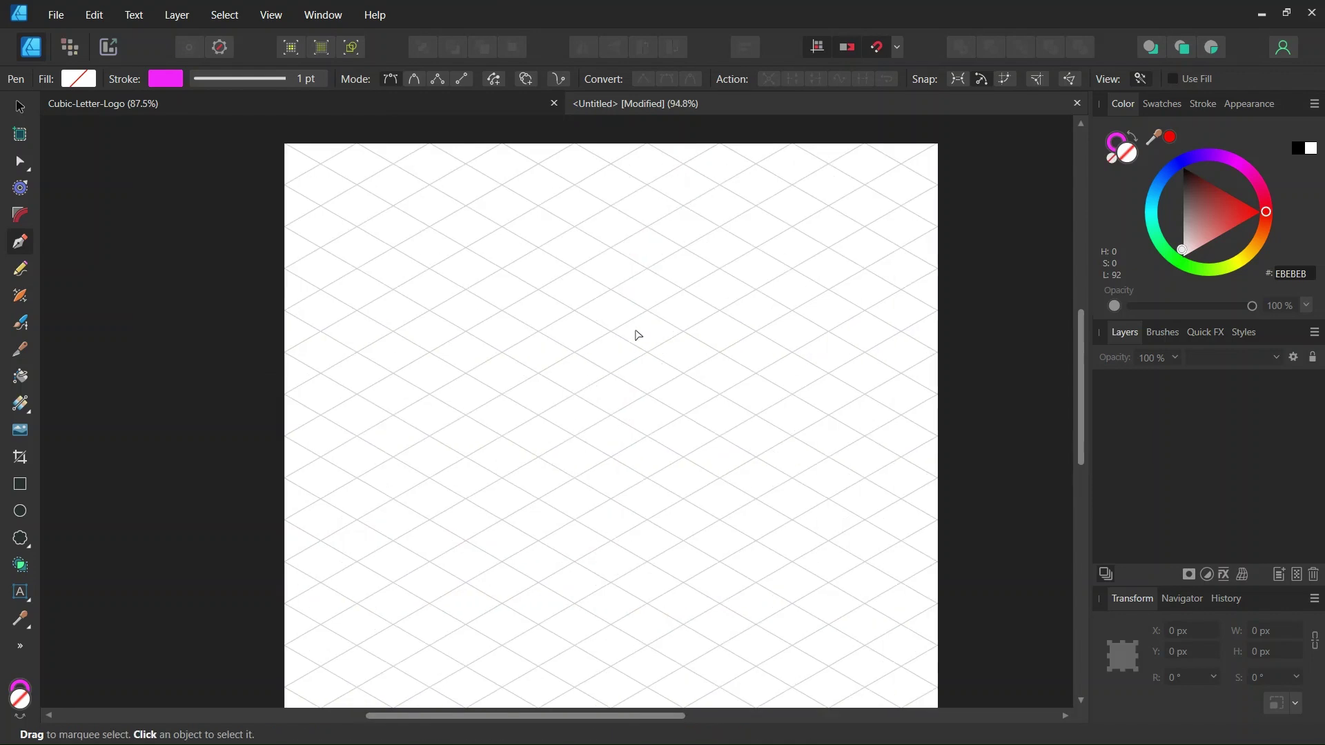
Draw a closed rhombus on four isometric grid points as the cube's top face.
{"action": "left_click", "coordinate": [612, 247]}
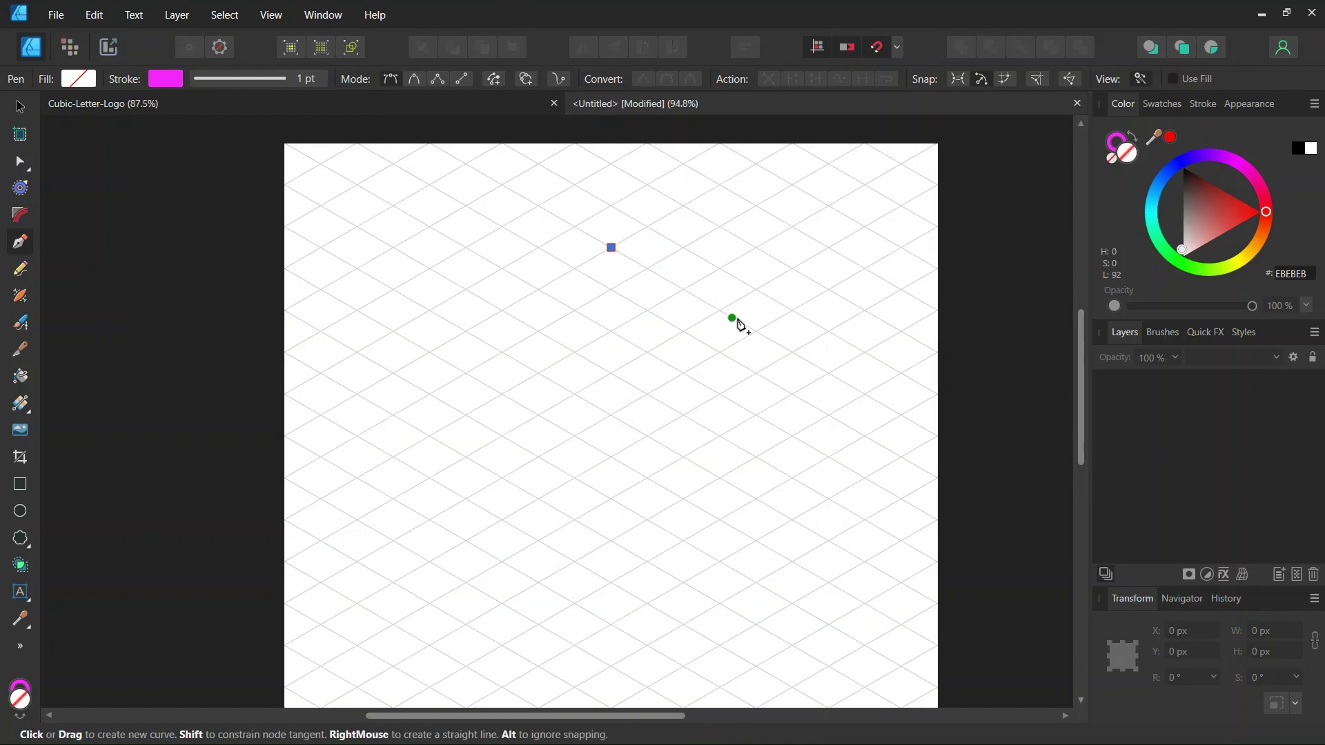
{"action": "left_click", "coordinate": [793, 353]}
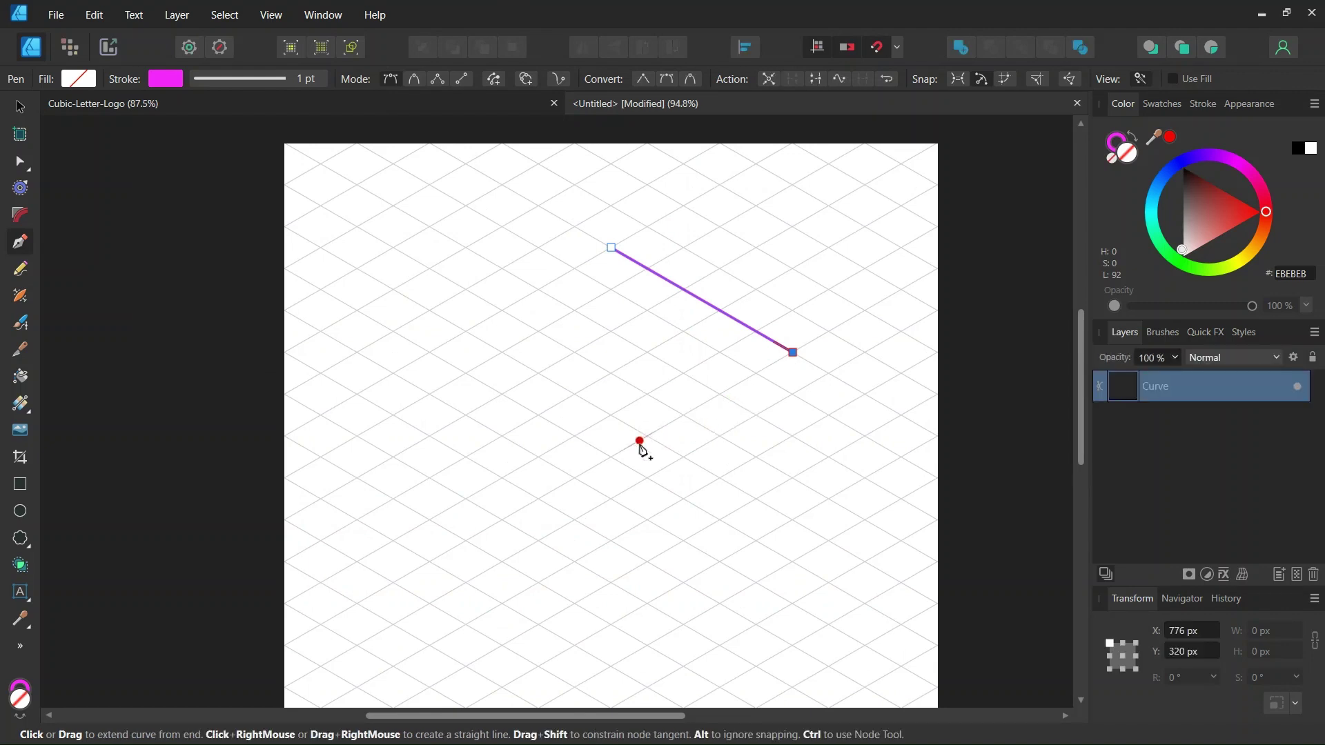
{"action": "left_click", "coordinate": [611, 458]}
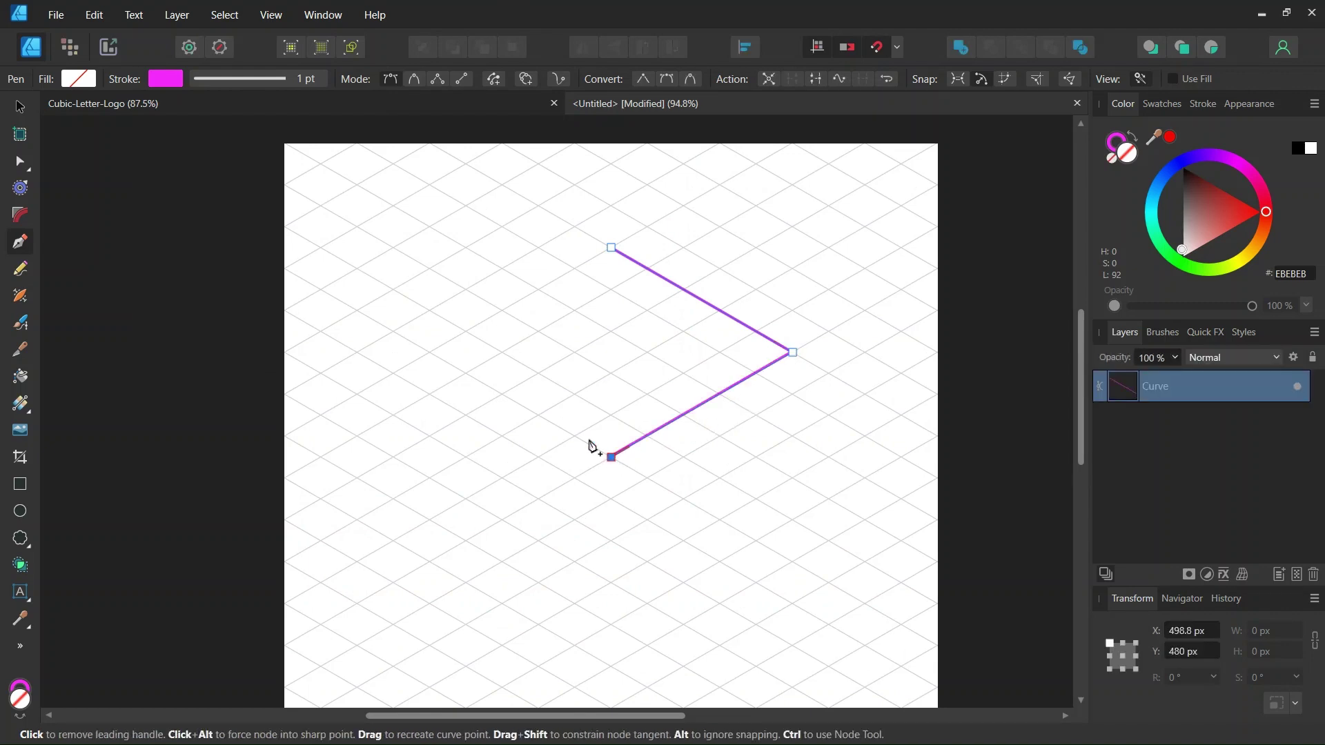
{"action": "left_click", "coordinate": [429, 353]}
{"action": "left_click", "coordinate": [611, 247]}
{"action": "scroll", "coordinate": [630, 279], "scroll_direction": "up", "scroll_amount": 1, "text": "ctrl"}
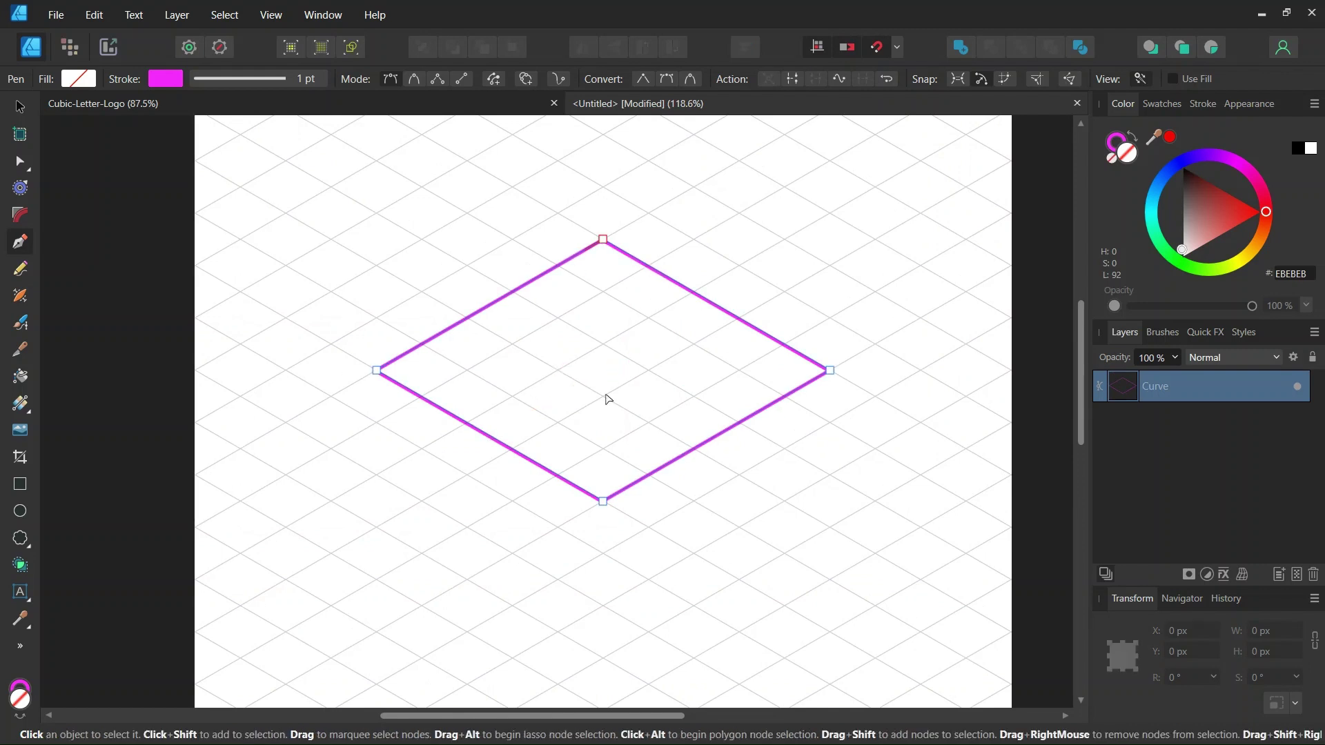
{"action": "scroll", "coordinate": [613, 373], "scroll_direction": "down", "scroll_amount": 2, "text": "ctrl"}
{"action": "scroll", "coordinate": [600, 431], "scroll_direction": "down", "scroll_amount": 1}
{"action": "scroll", "coordinate": [606, 429], "scroll_direction": "up", "scroll_amount": 1, "text": "ctrl"}
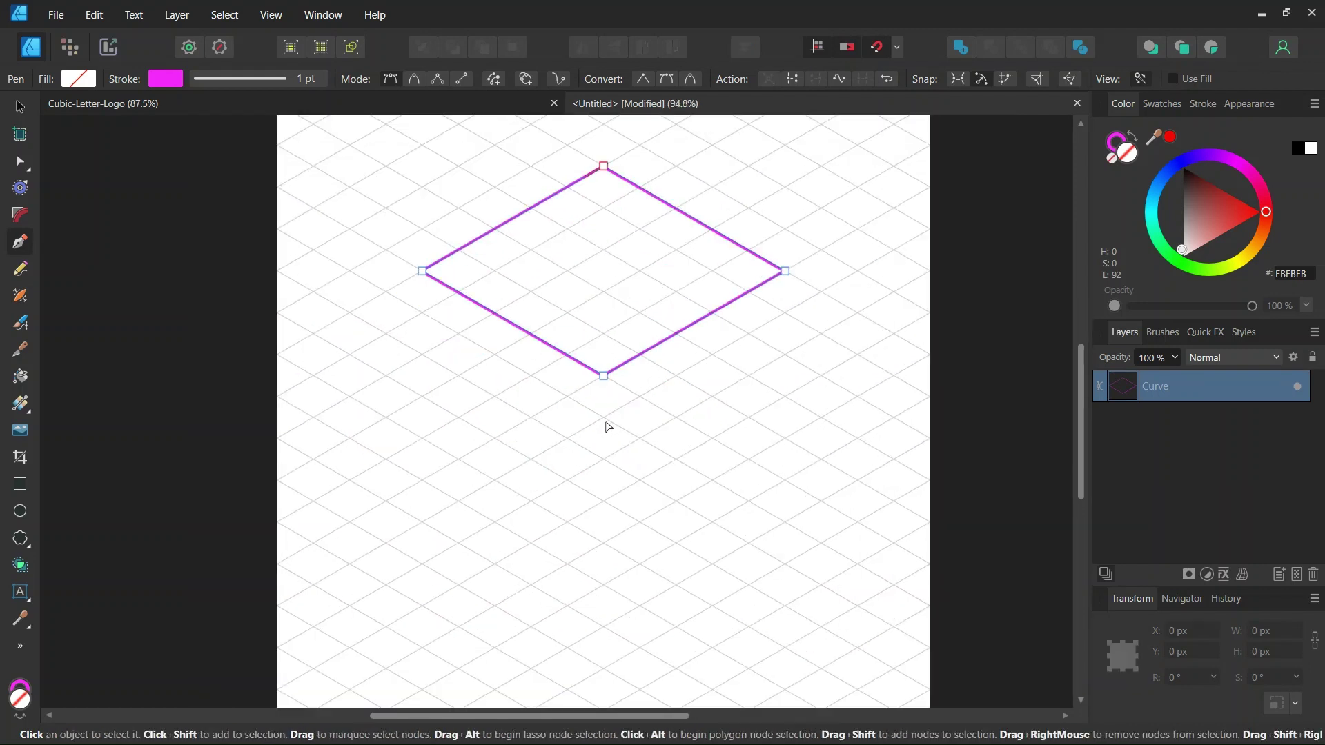
{"action": "scroll", "coordinate": [609, 441], "scroll_direction": "down", "scroll_amount": 1}
{"action": "scroll", "coordinate": [609, 447], "scroll_direction": "up", "scroll_amount": 1, "text": "ctrl"}
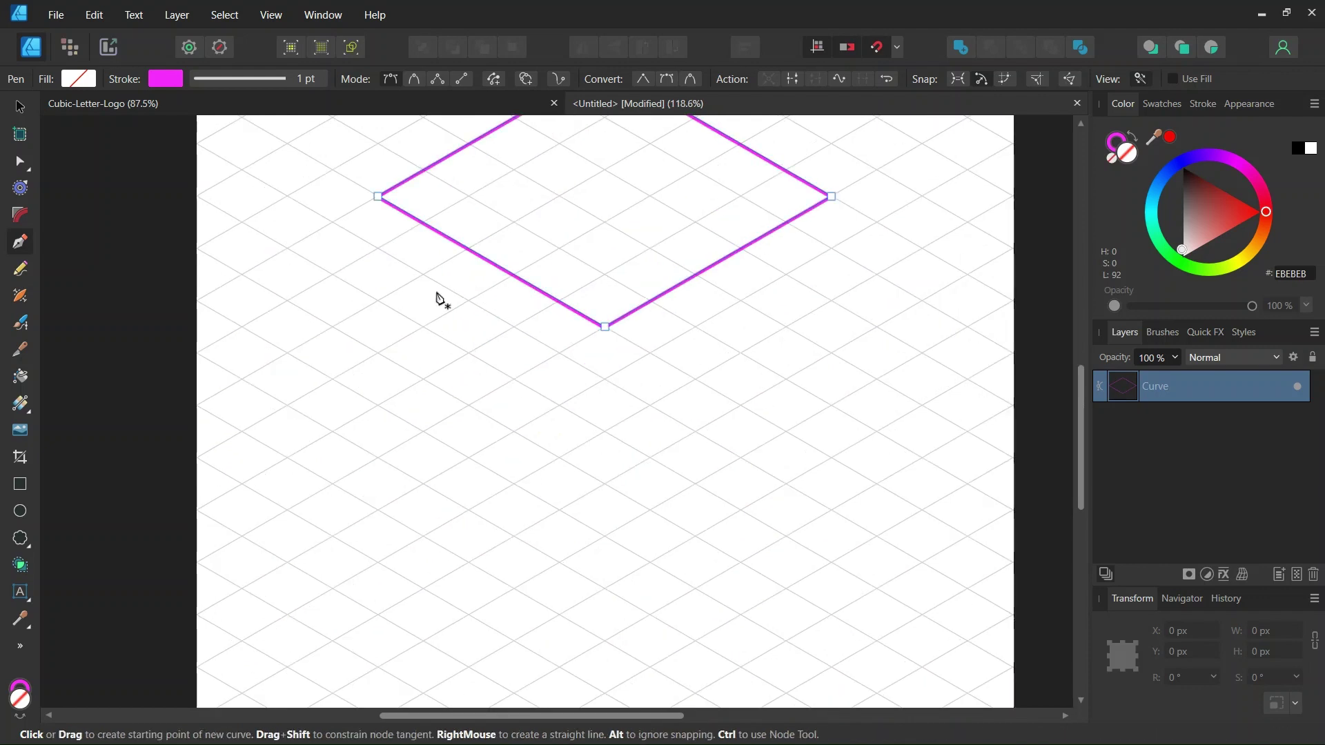
Draw the closed left-face outline from the diamond's left corner down, across and up to the centre.
{"action": "left_click", "coordinate": [378, 197]}
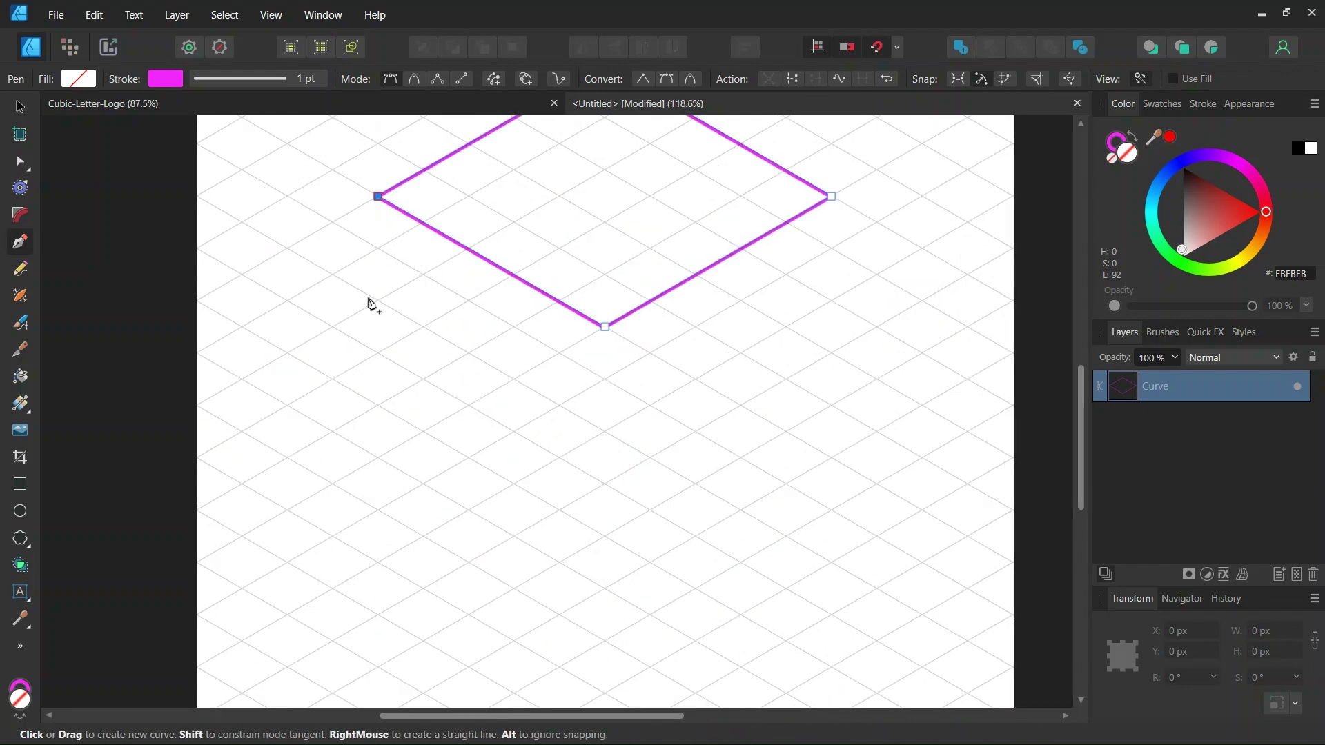
{"action": "left_click", "coordinate": [378, 458]}
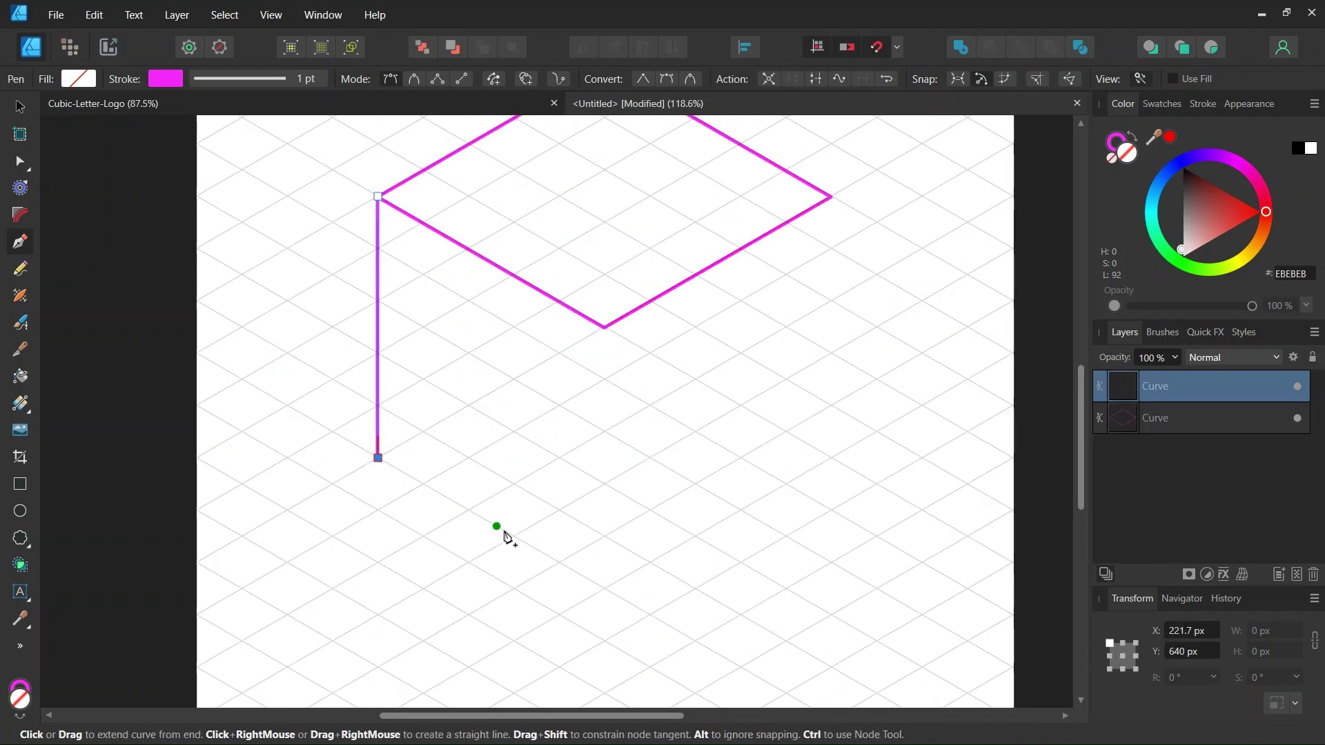
{"action": "left_click", "coordinate": [605, 589]}
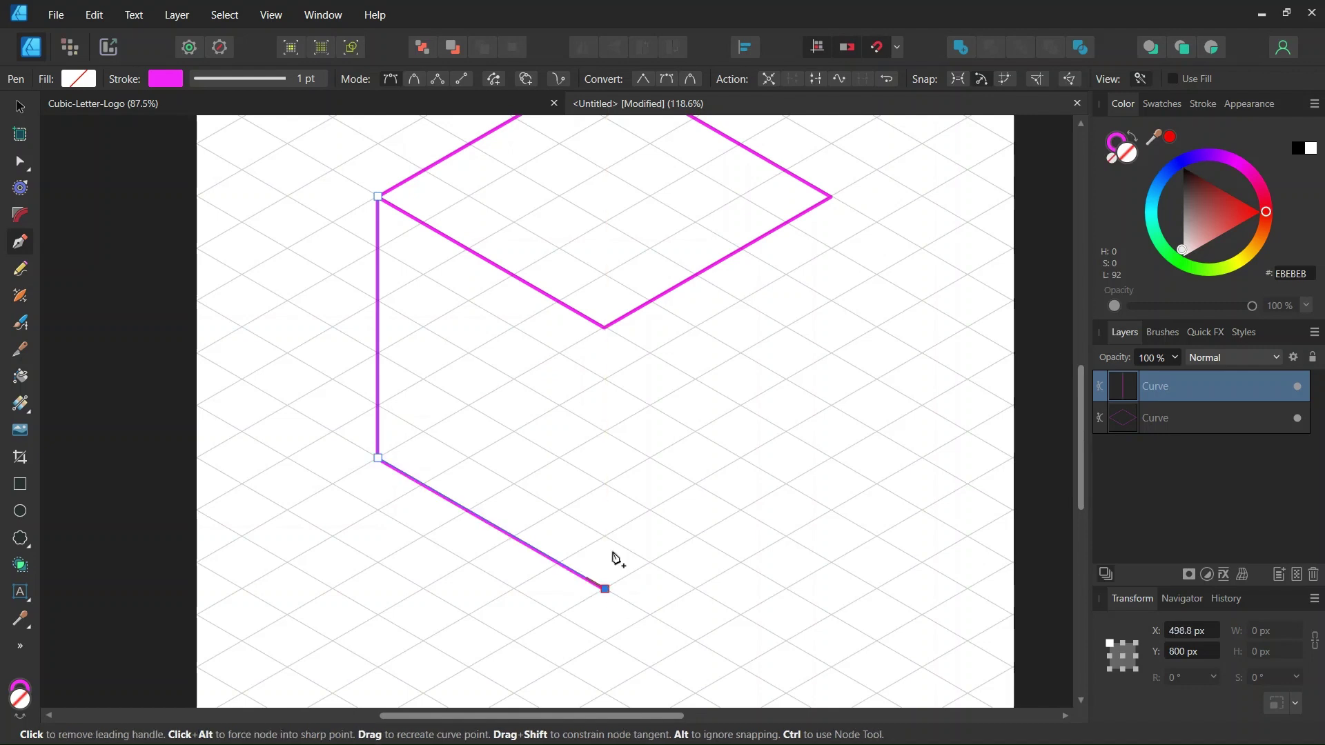
{"action": "left_click", "coordinate": [605, 327]}
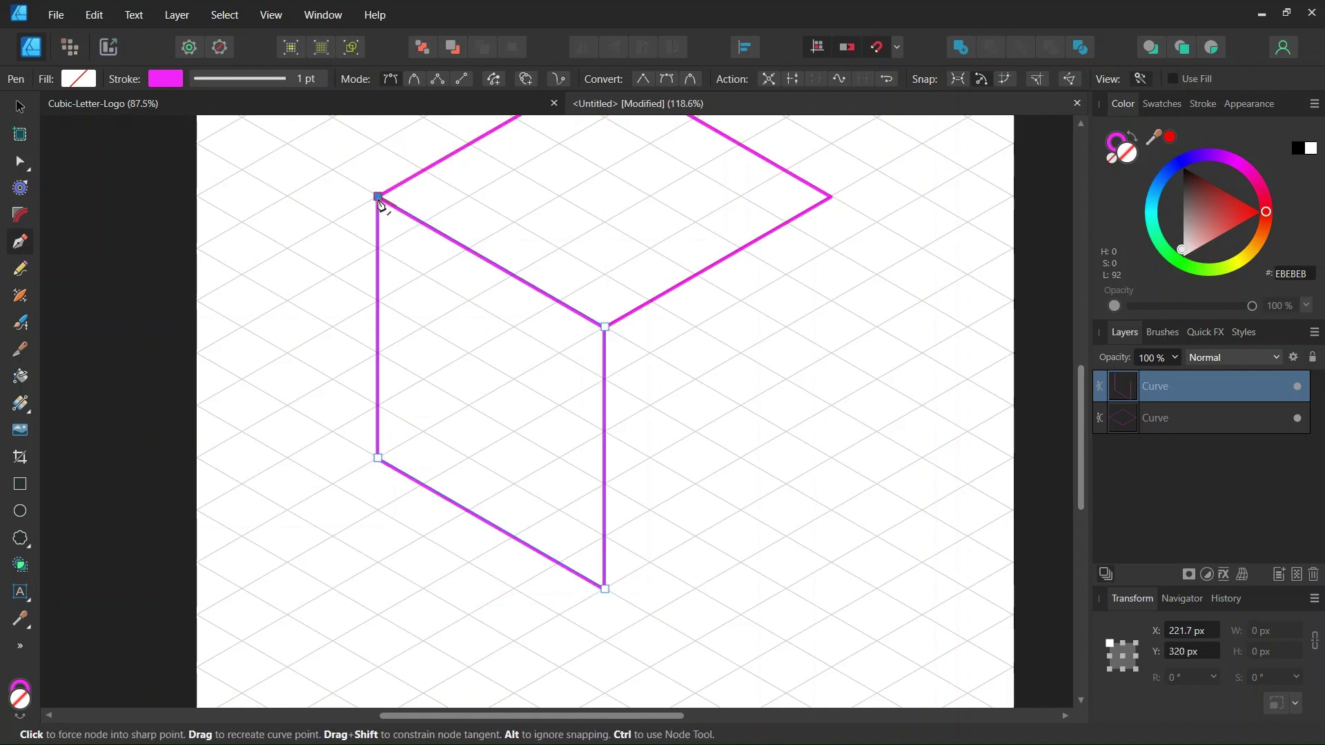
{"action": "left_click", "coordinate": [378, 198]}
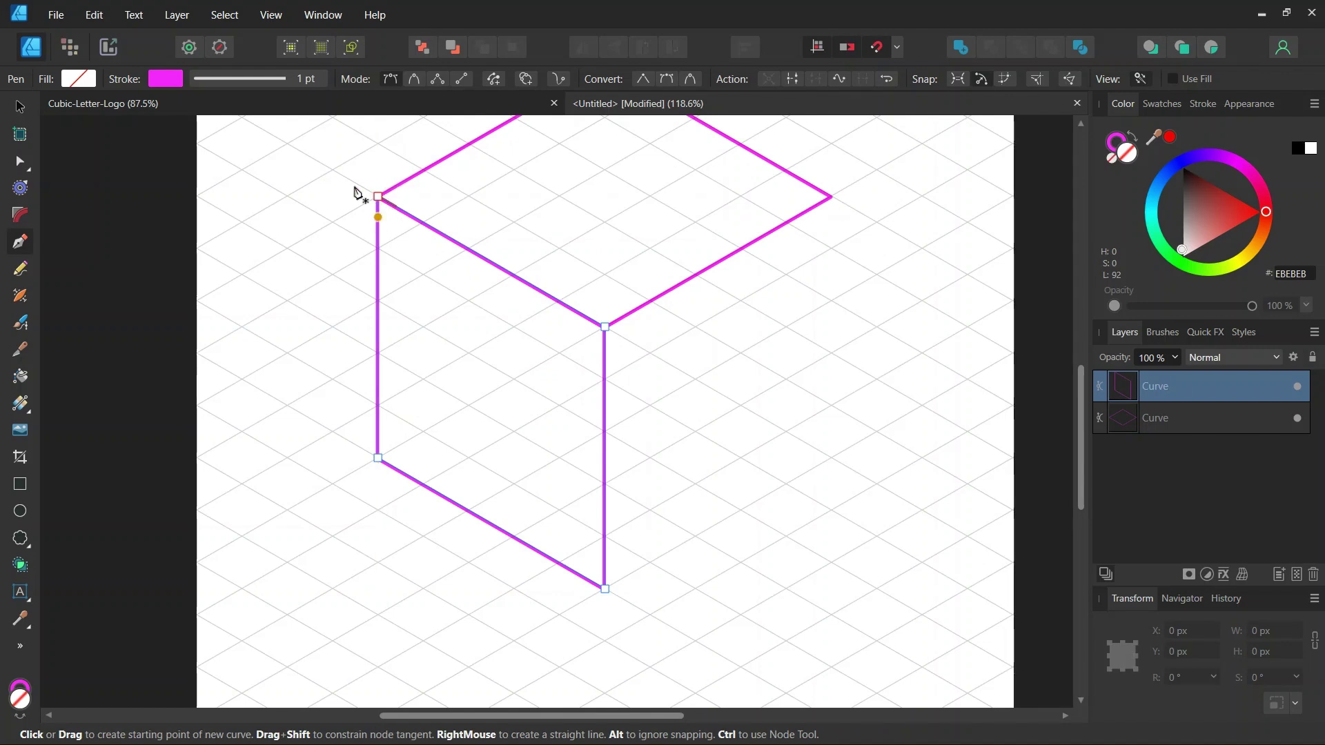
{"action": "left_click", "coordinate": [20, 108]}
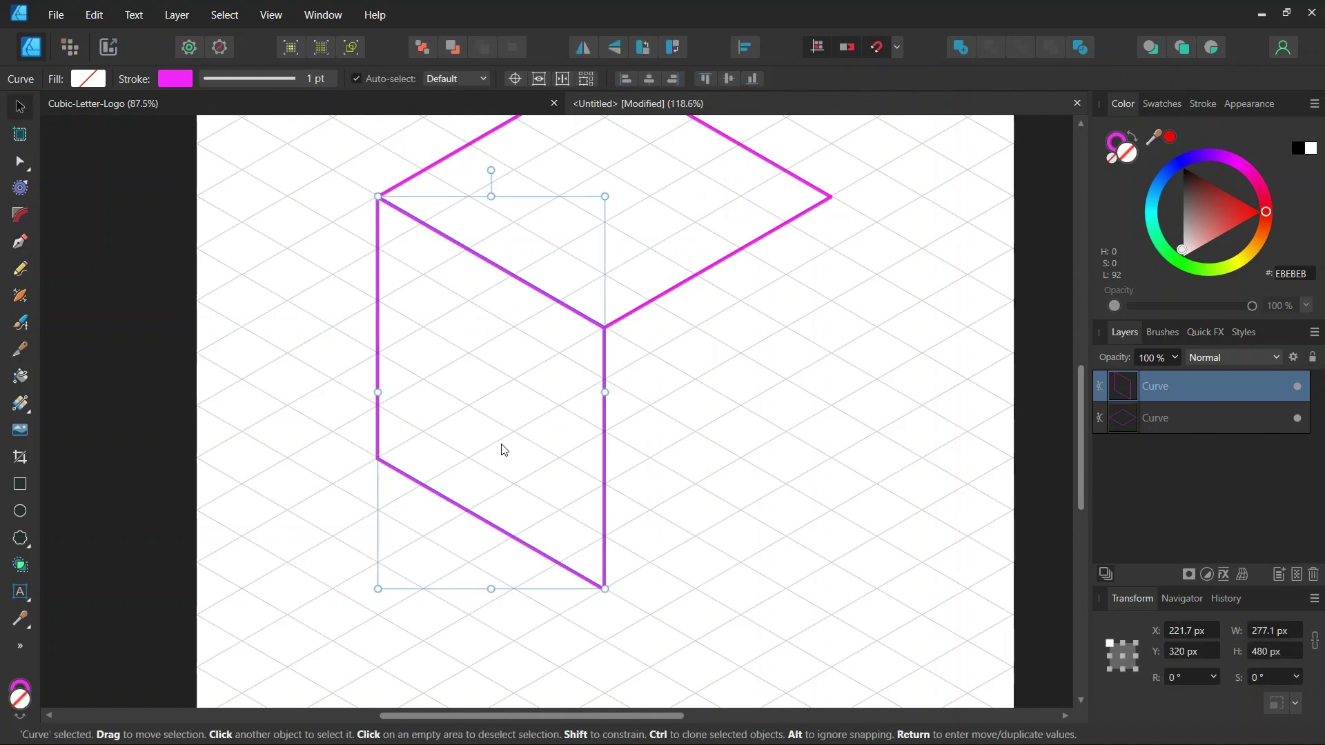
Duplicate the left face, flip it horizontally and move the copy right as the right face.
{"action": "key", "text": "ctrl+j"}
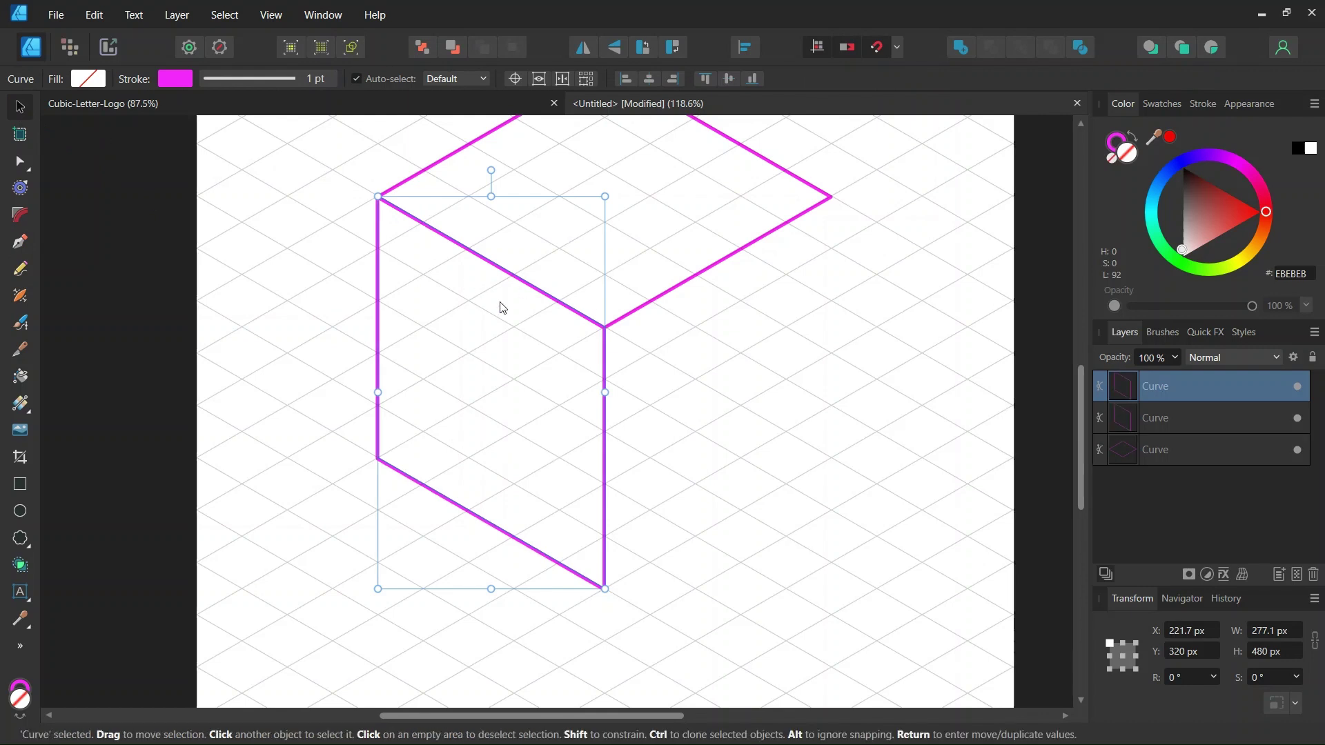
{"action": "left_click", "coordinate": [581, 46]}
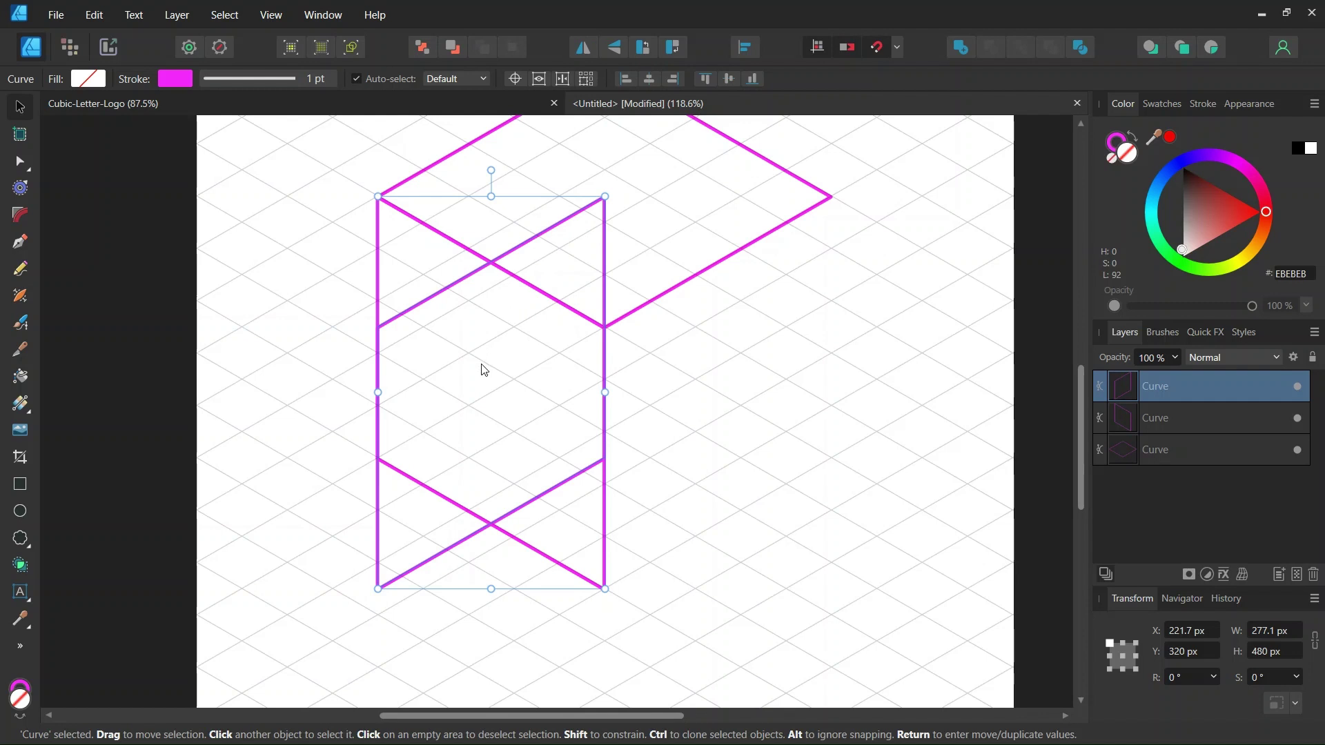
{"action": "left_click_drag", "start_coordinate": [487, 372], "coordinate": [716, 363]}
Marquee-select the three face curves, group them with Ctrl+G, then deselect.
{"action": "scroll", "coordinate": [718, 360], "scroll_direction": "down", "scroll_amount": 6}
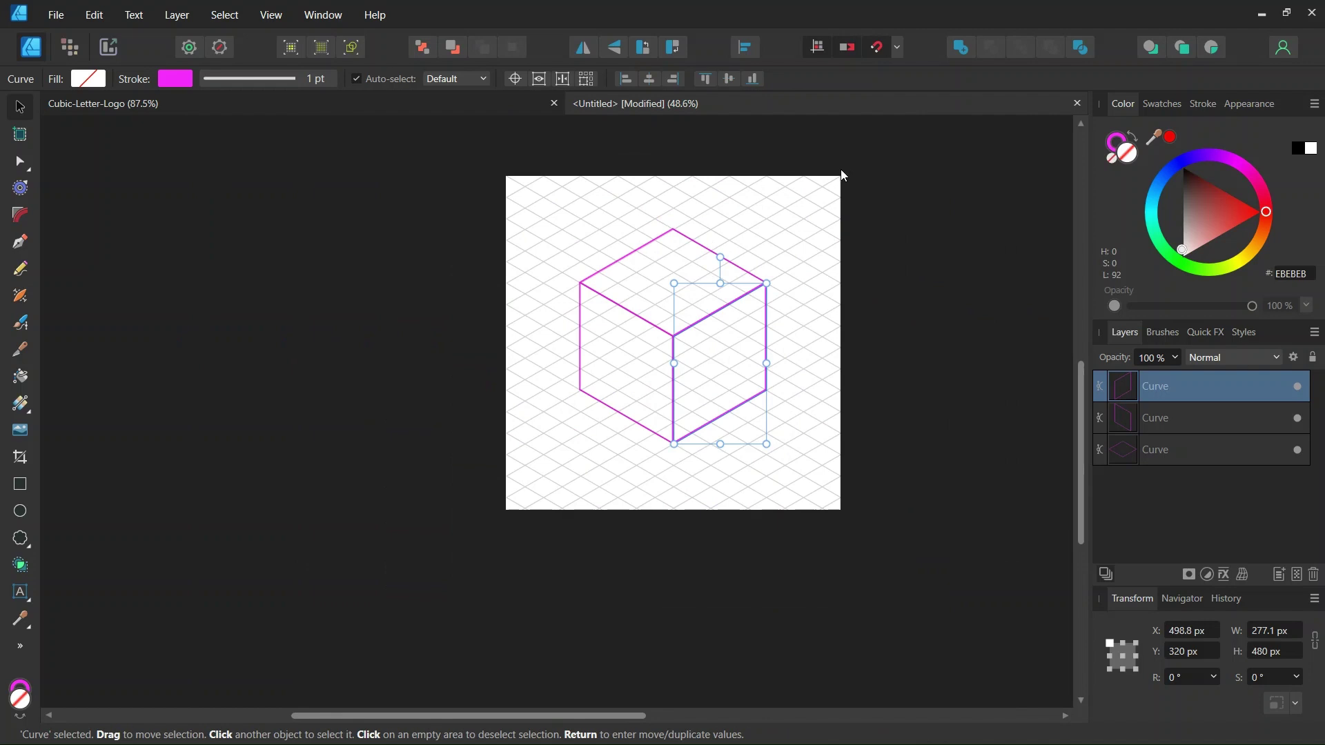
{"action": "left_click_drag", "start_coordinate": [843, 165], "coordinate": [461, 491]}
{"action": "scroll", "coordinate": [695, 324], "scroll_direction": "up", "scroll_amount": 3}
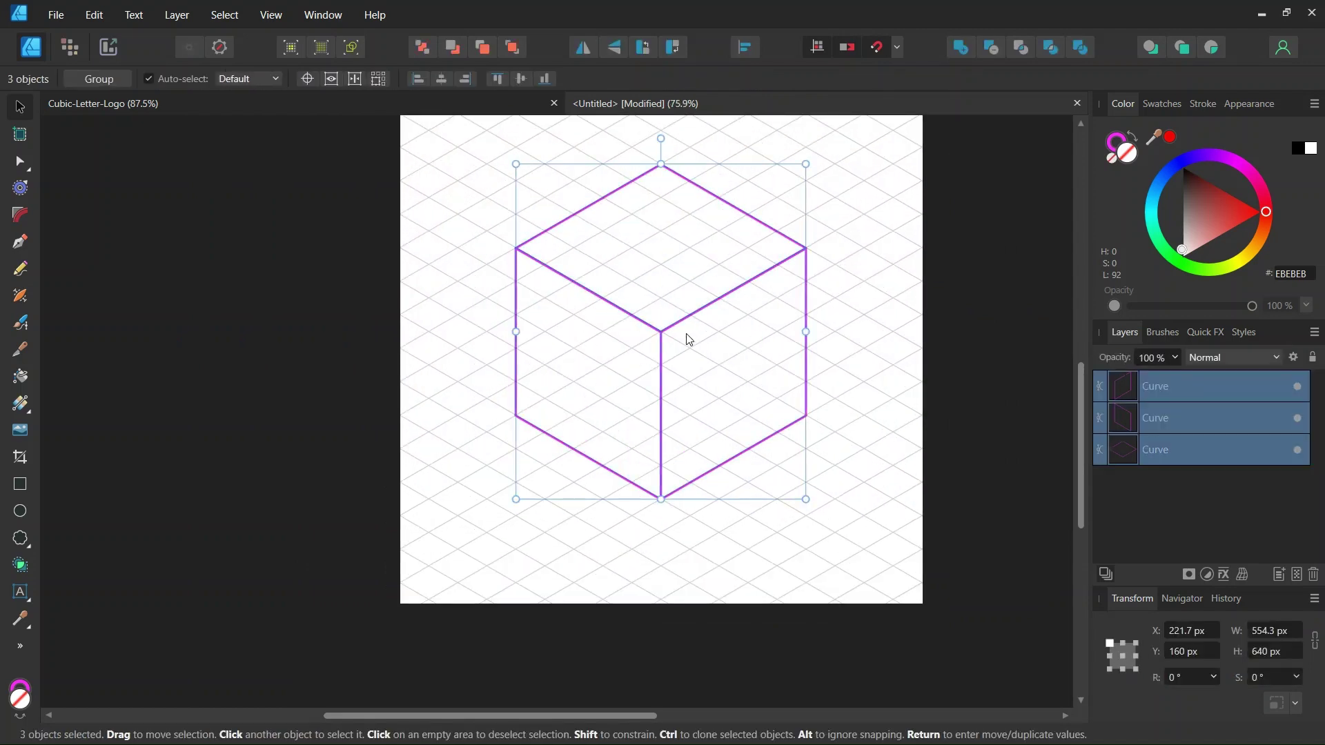
{"action": "key", "text": "ctrl+g"}
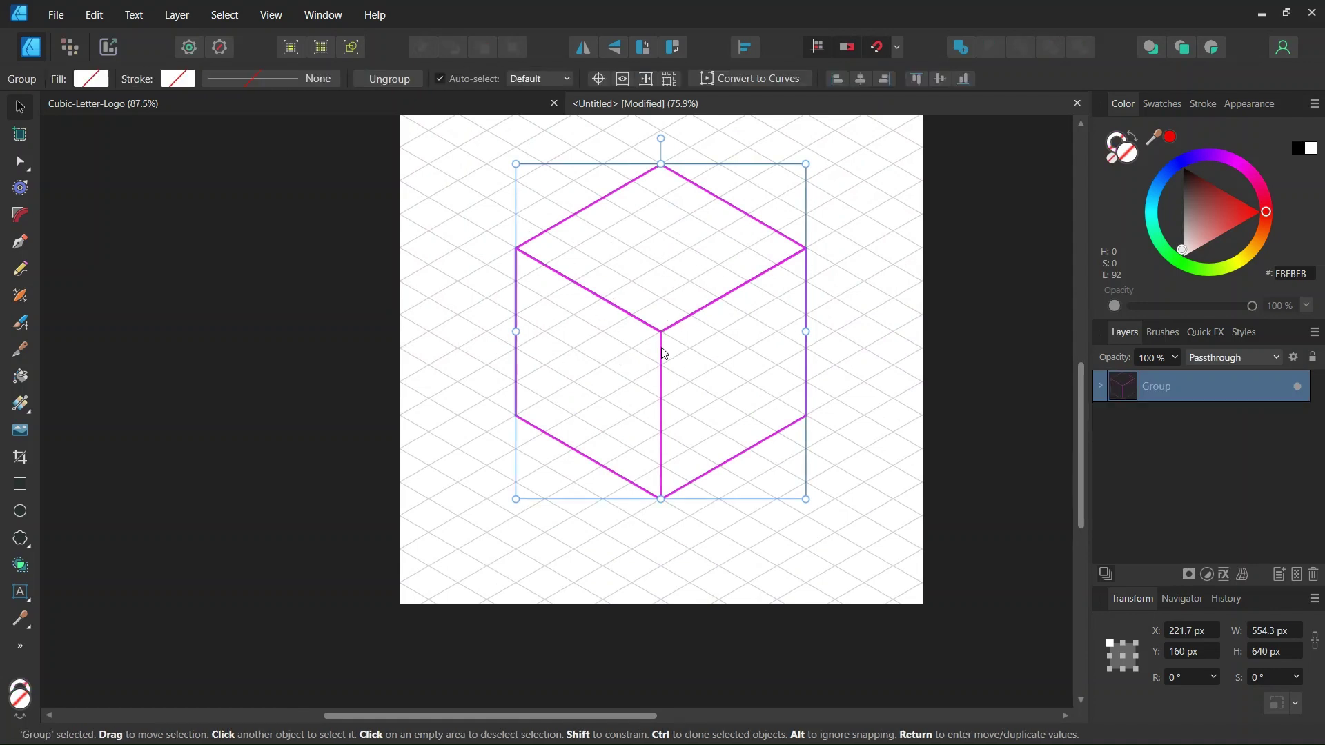
{"action": "left_click", "coordinate": [462, 345]}
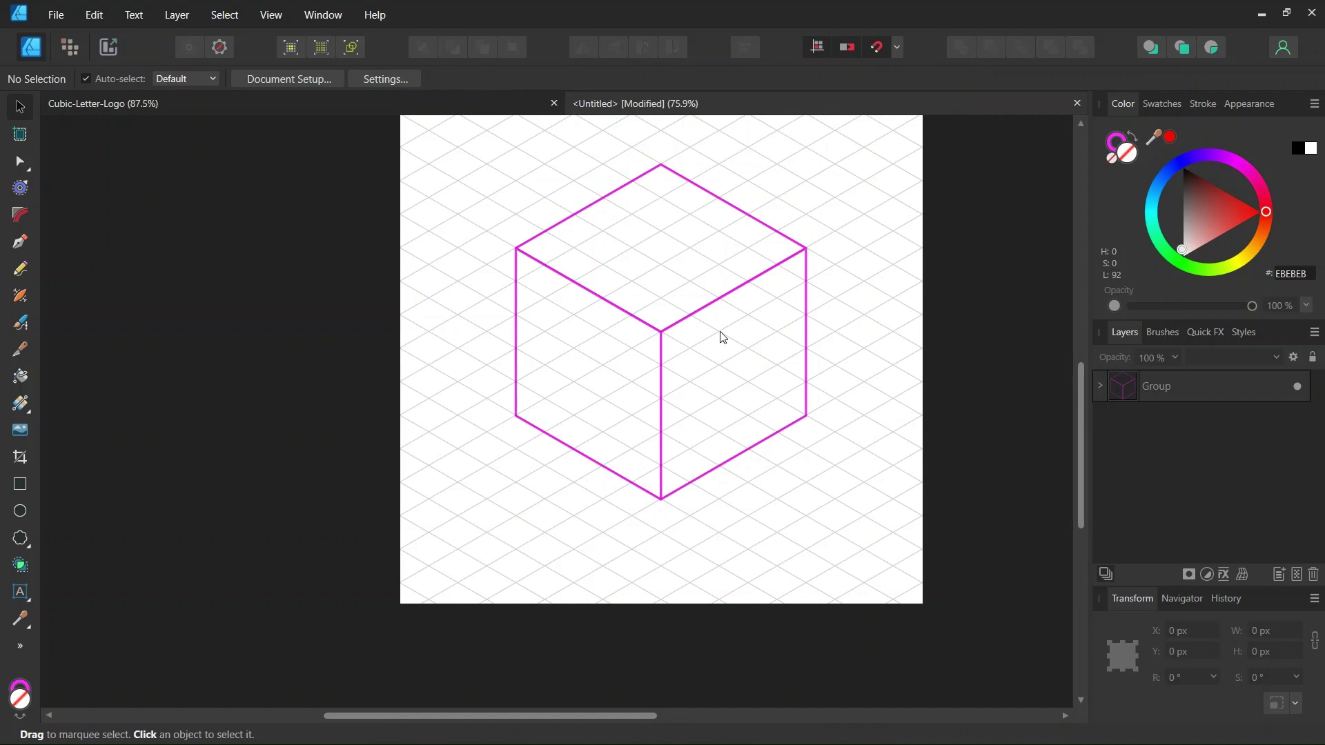
Switch to the Pen tool and change its stroke colour to near black.
{"action": "scroll", "coordinate": [682, 296], "scroll_direction": "up", "scroll_amount": 1}
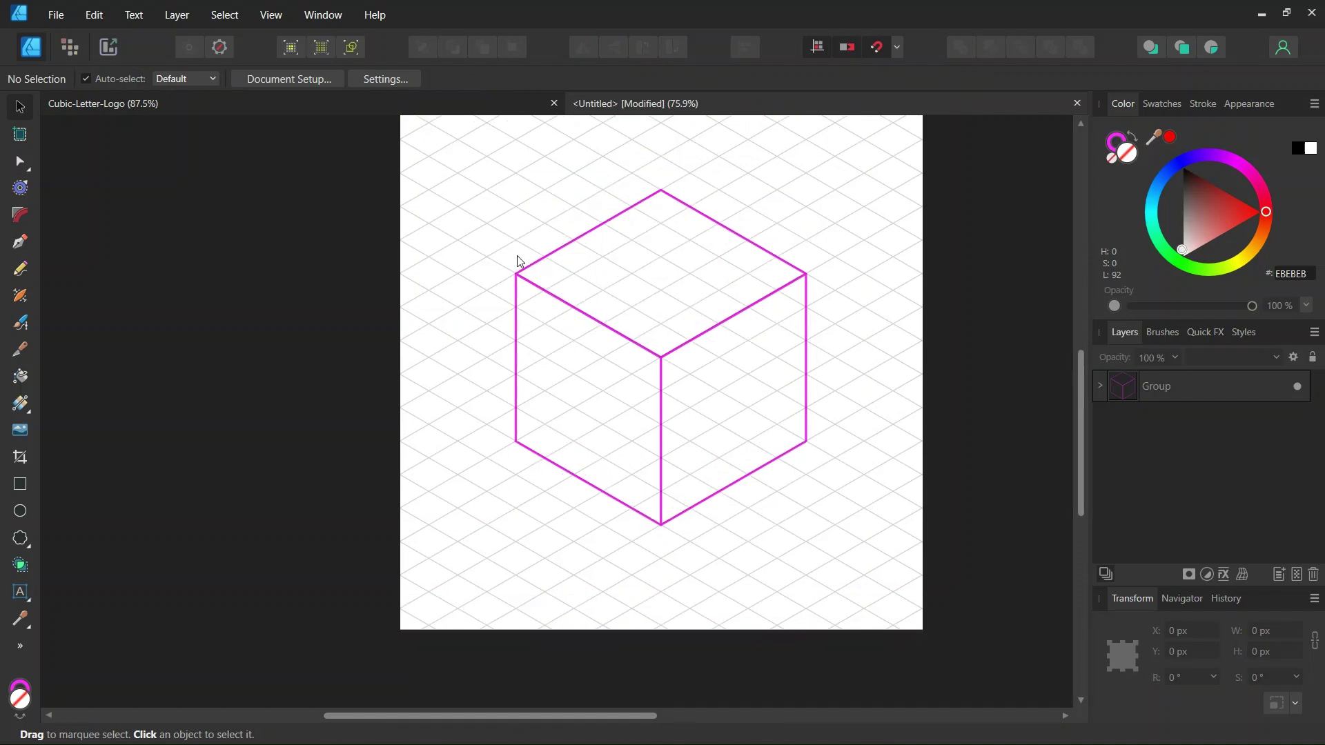
{"action": "left_click", "coordinate": [19, 243]}
{"action": "left_click", "coordinate": [168, 78]}
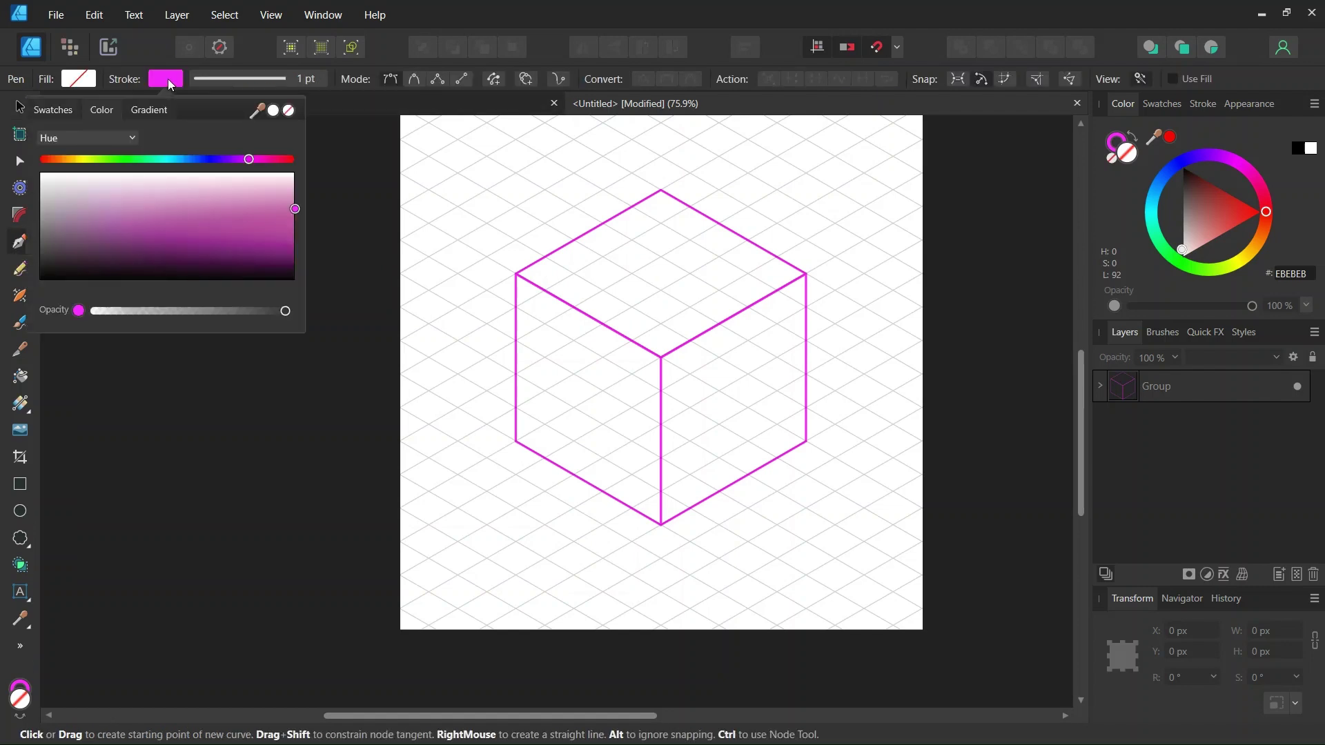
{"action": "left_click_drag", "start_coordinate": [267, 247], "coordinate": [303, 298]}
{"action": "scroll", "coordinate": [873, 251], "scroll_direction": "up", "scroll_amount": 1}
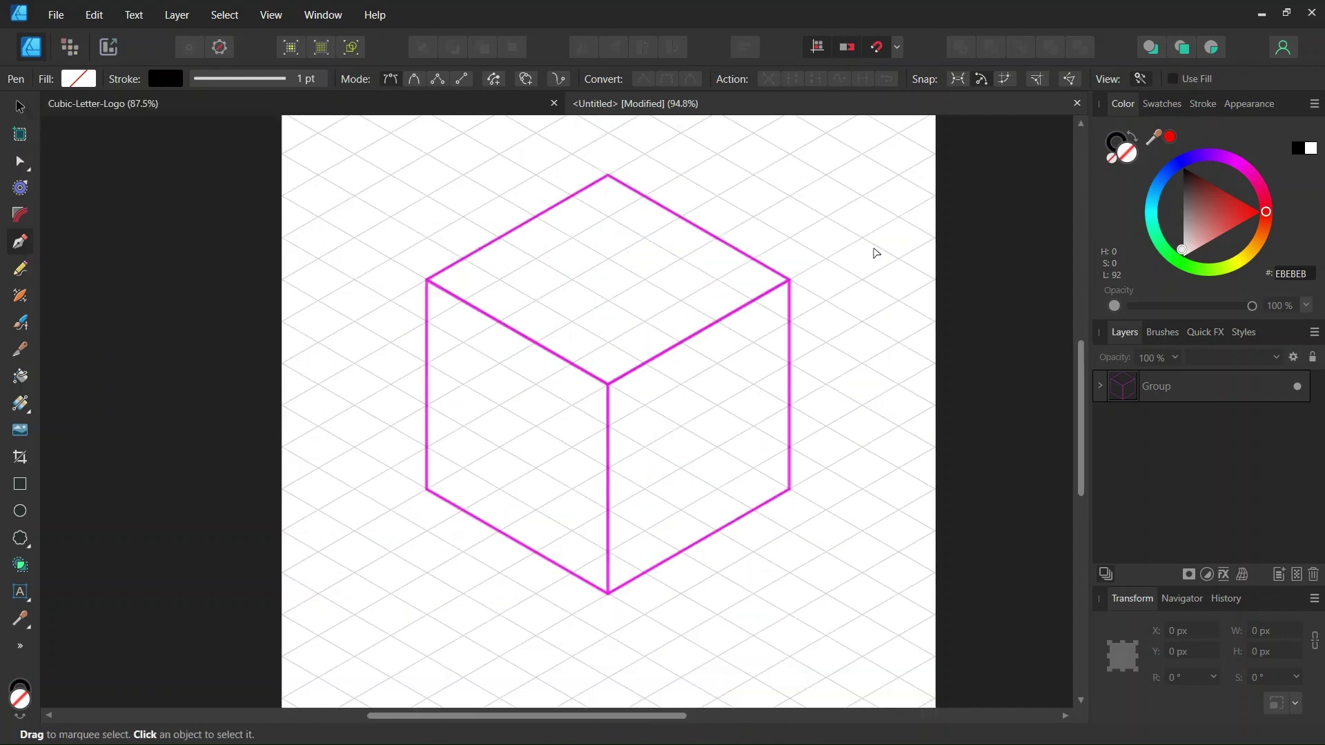
{"action": "scroll", "coordinate": [635, 260], "scroll_direction": "down", "scroll_amount": 1}
{"action": "scroll", "coordinate": [627, 263], "scroll_direction": "up", "scroll_amount": 1}
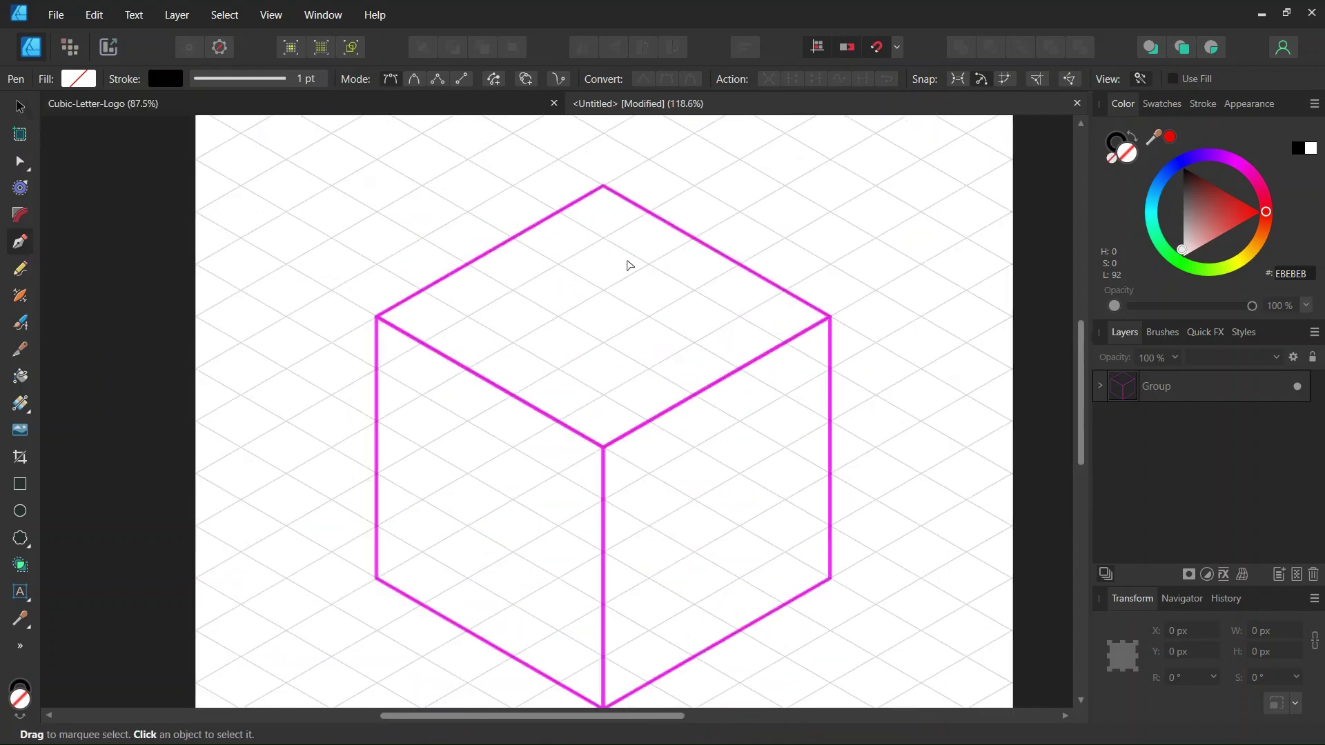
Trace the E's outer top edge, top arm and middle bar with grid-snapped nodes.
{"action": "left_click", "coordinate": [377, 318]}
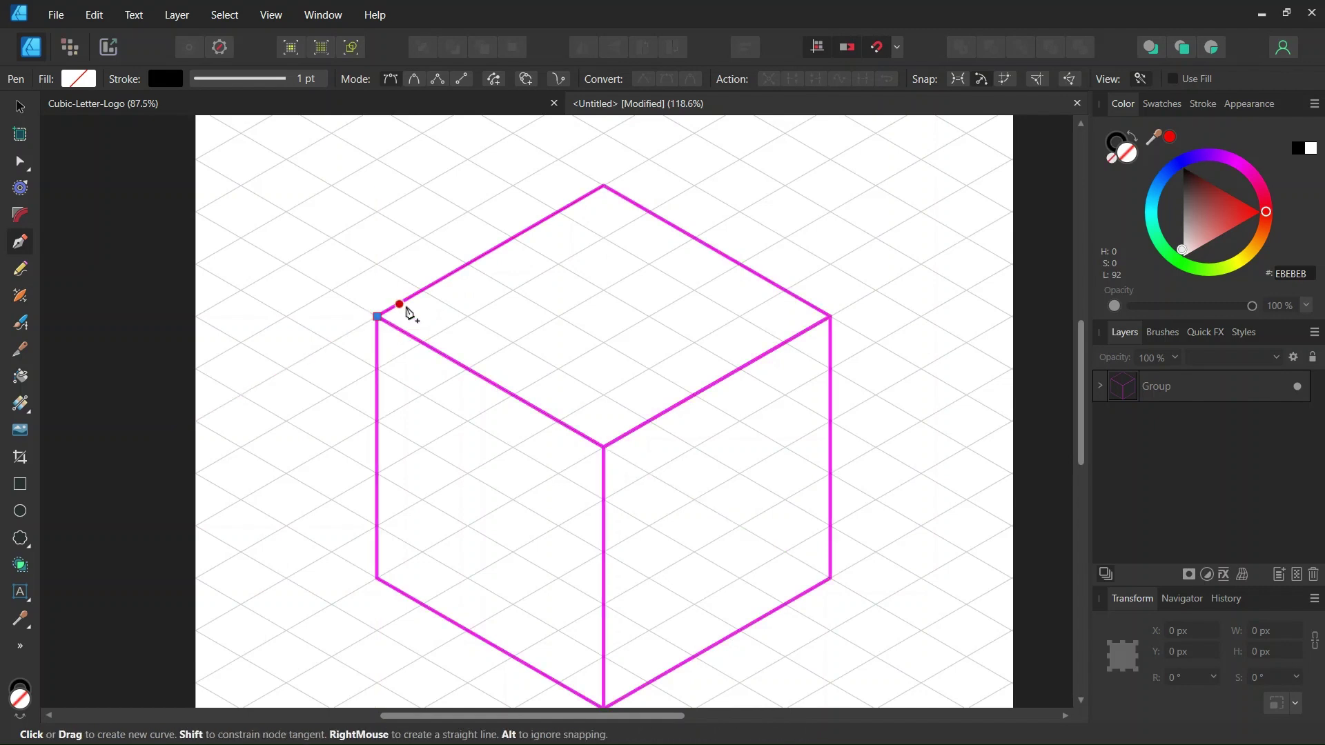
{"action": "left_click", "coordinate": [604, 187]}
{"action": "left_click", "coordinate": [649, 212]}
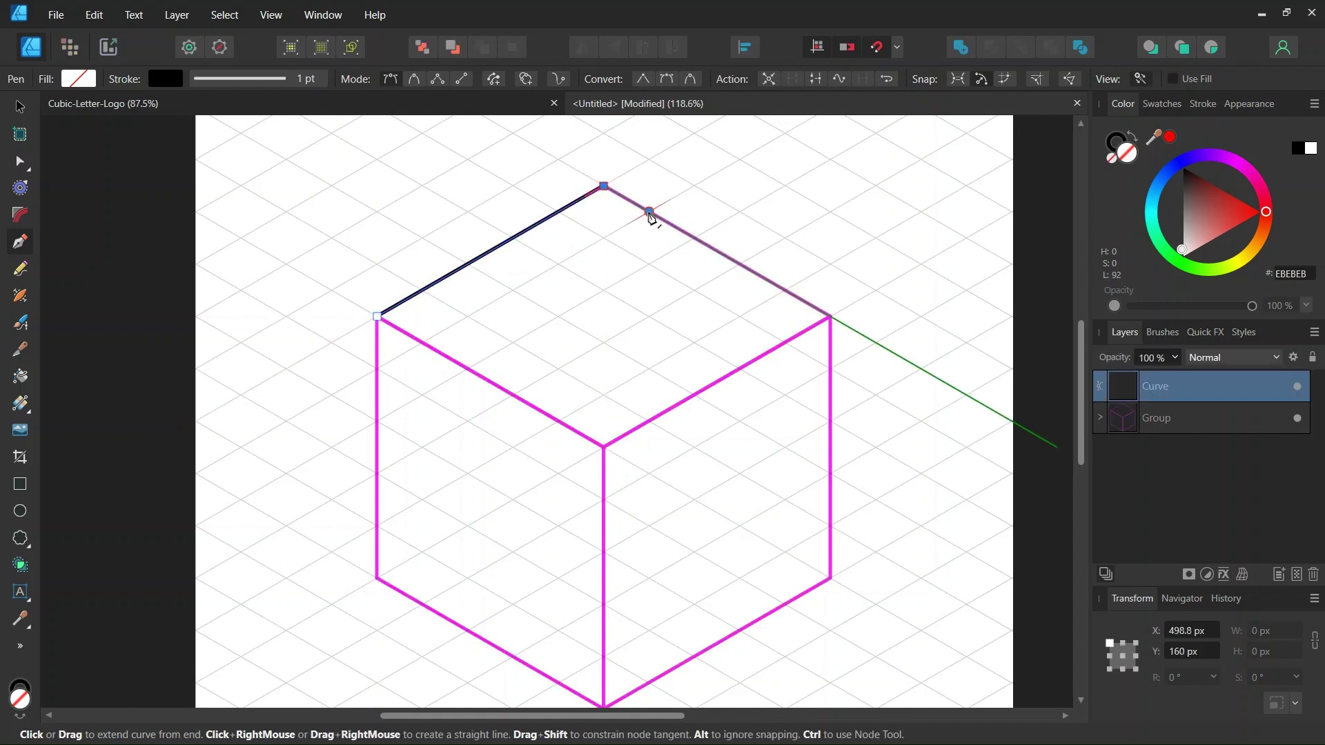
{"action": "left_click", "coordinate": [467, 317]}
{"action": "left_click", "coordinate": [513, 343]}
{"action": "left_click", "coordinate": [604, 290]}
{"action": "left_click", "coordinate": [649, 316]}
{"action": "left_click", "coordinate": [559, 369]}
Add the E's bottom arm and the right and front corners, close the path and check its nodes.
{"action": "left_click", "coordinate": [603, 395]}
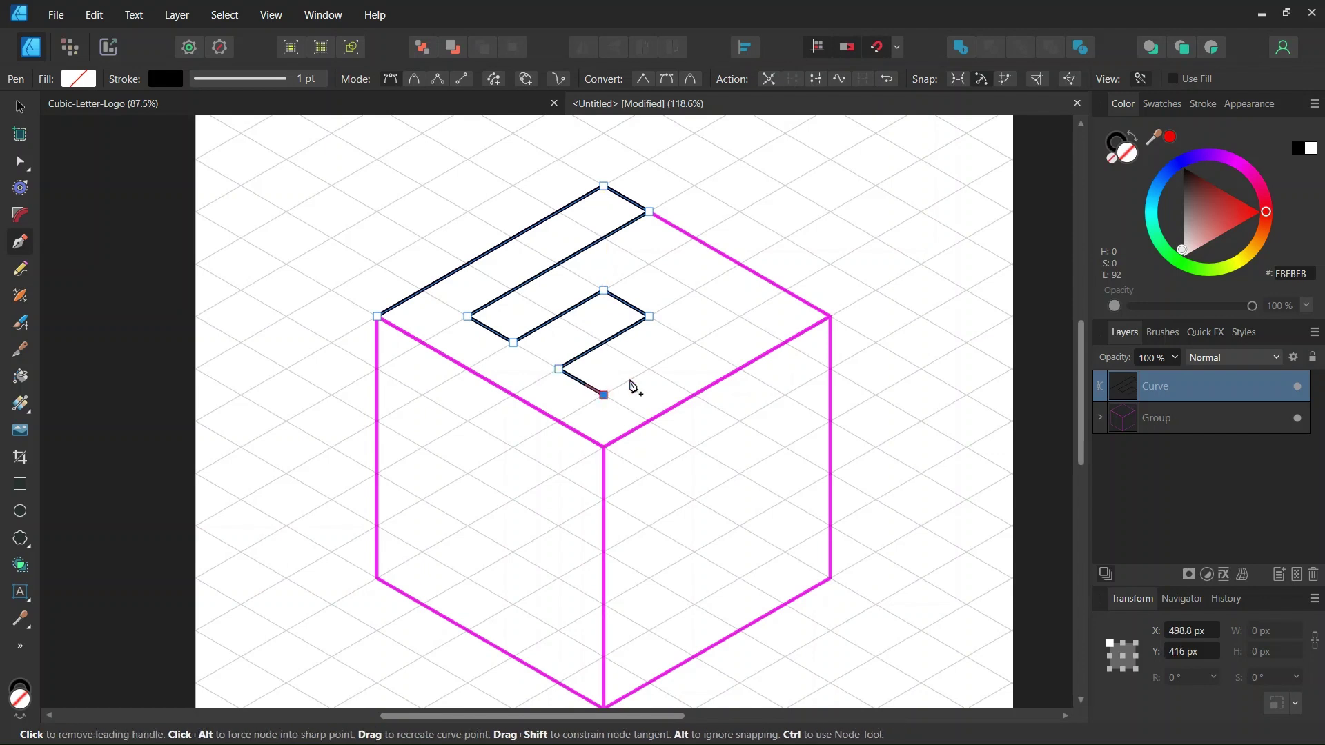
{"action": "left_click", "coordinate": [785, 290]}
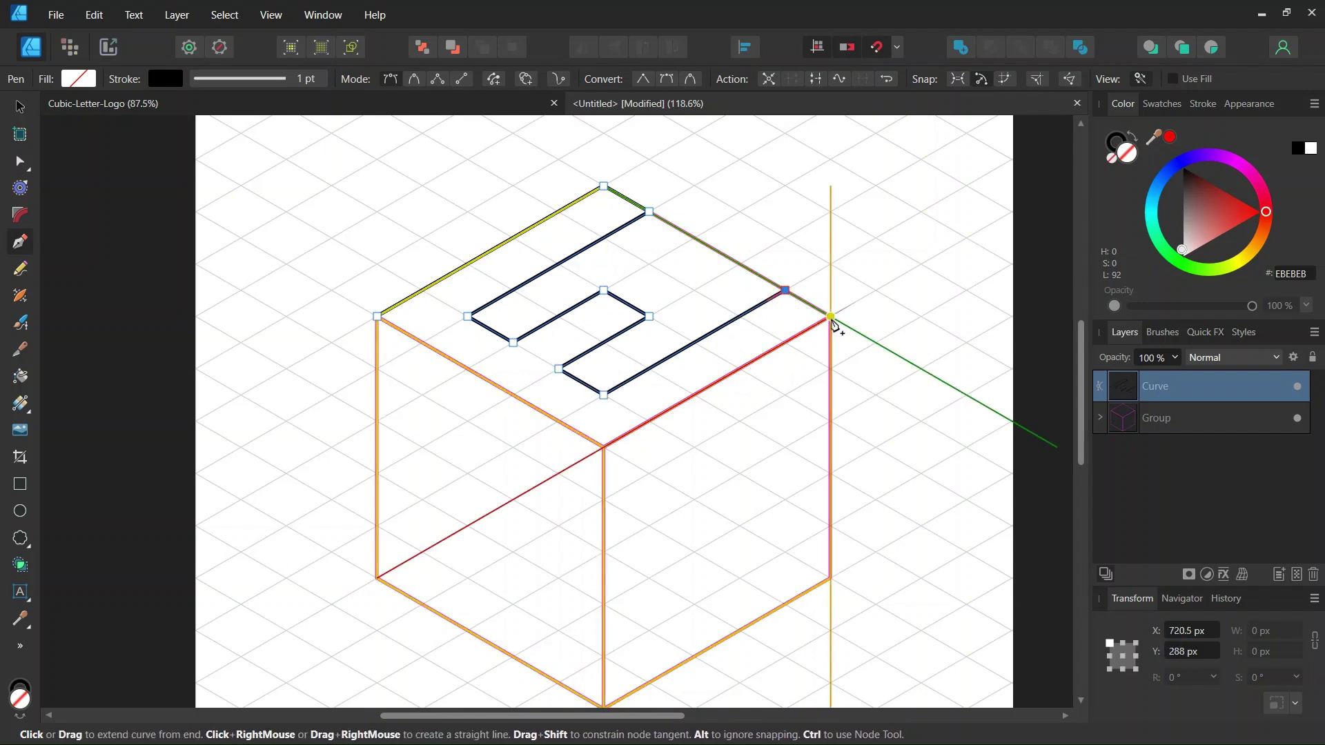
{"action": "left_click", "coordinate": [832, 316]}
{"action": "left_click", "coordinate": [604, 448]}
{"action": "left_click", "coordinate": [378, 317]}
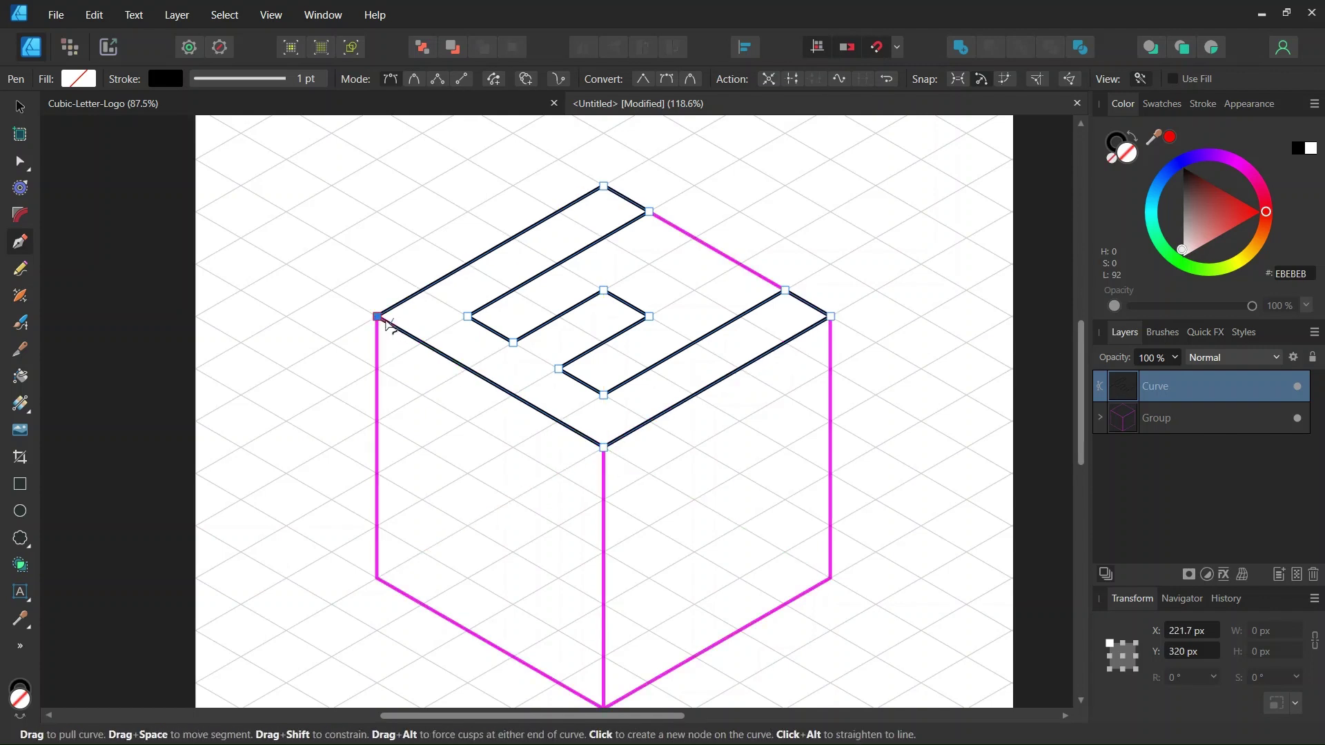
{"action": "scroll", "coordinate": [378, 319], "scroll_direction": "up", "scroll_amount": 1}
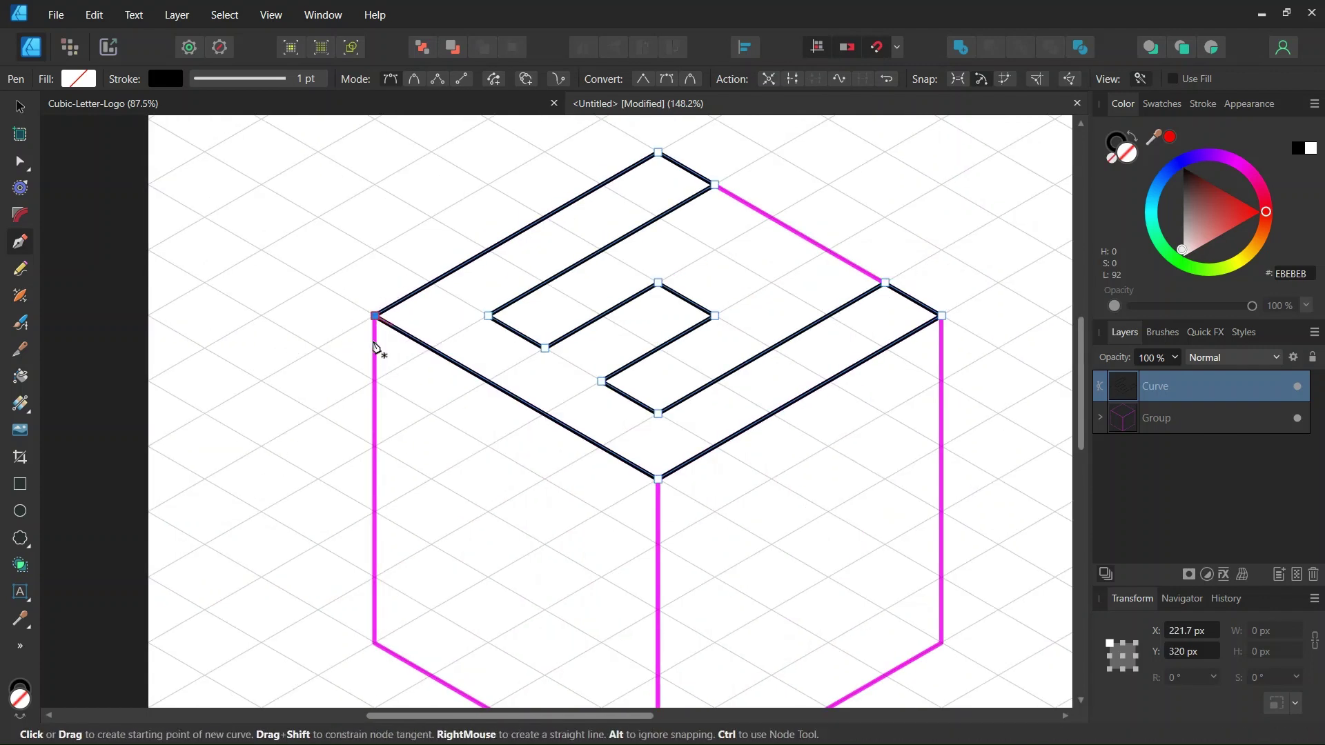
{"action": "key", "text": "Escape"}
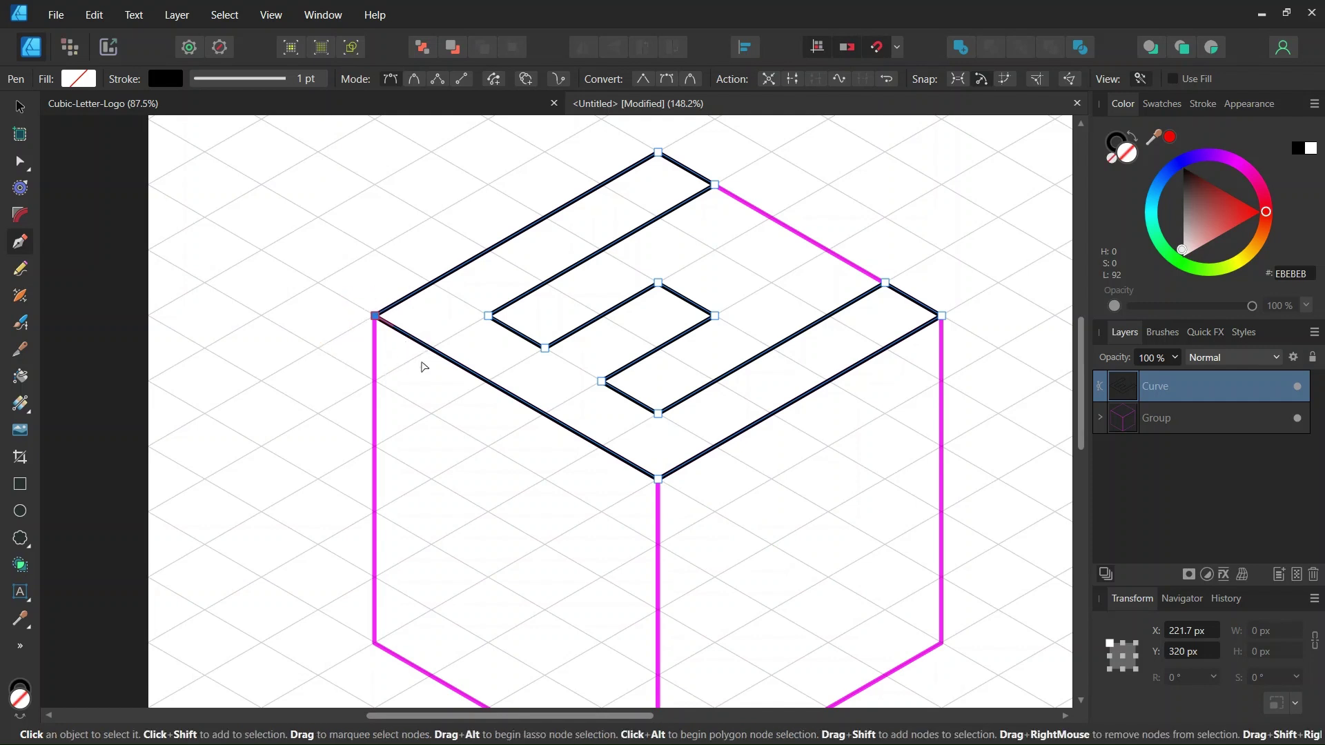
{"action": "scroll", "coordinate": [422, 360], "scroll_direction": "down", "scroll_amount": 2}
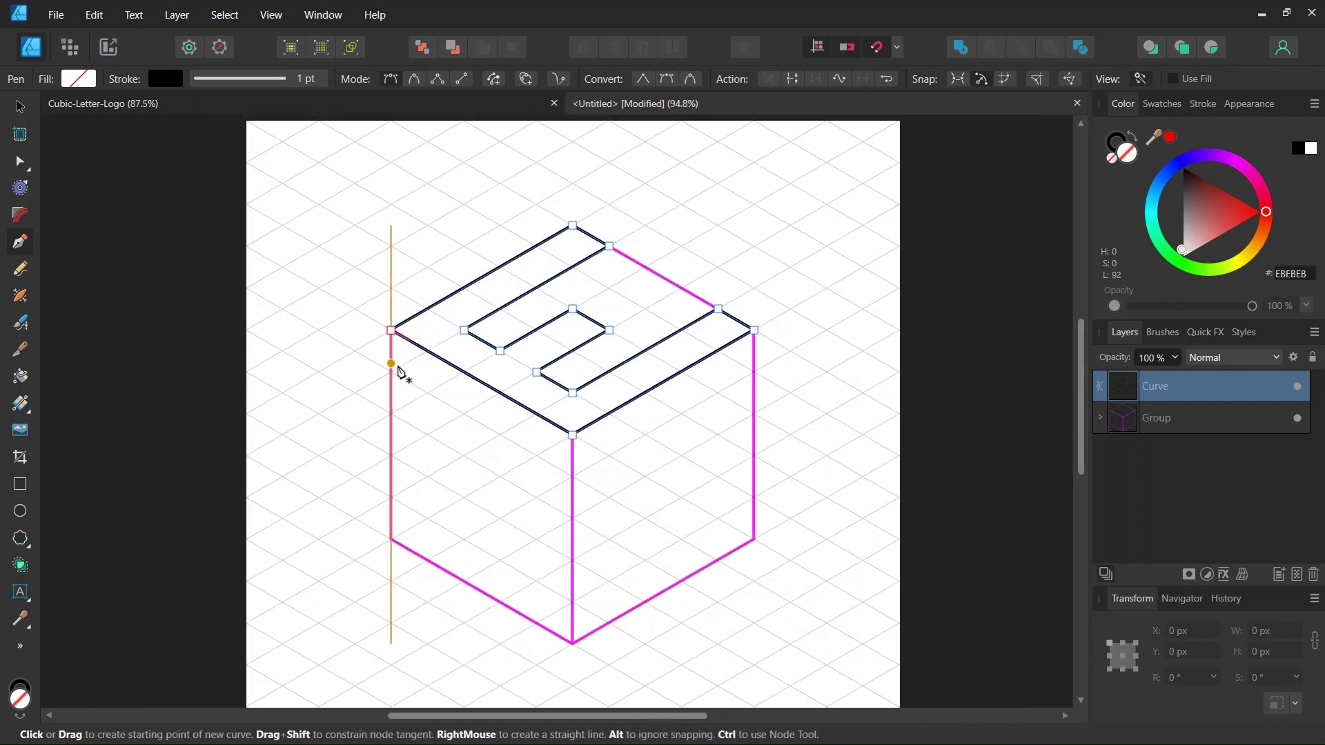
{"action": "scroll", "coordinate": [402, 462], "scroll_direction": "down", "scroll_amount": 1}
{"action": "key", "text": "ctrl"}
{"action": "scroll", "coordinate": [376, 488], "scroll_direction": "up", "scroll_amount": 2}
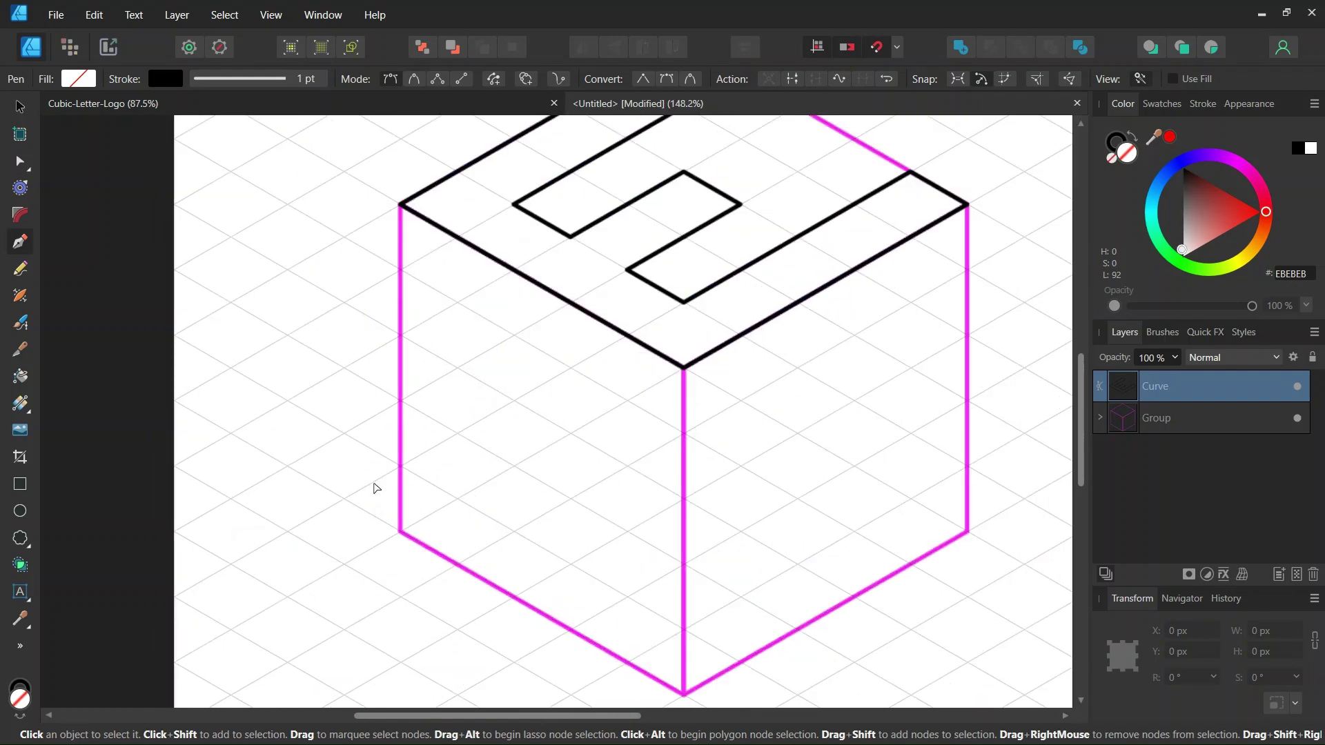
{"action": "scroll", "coordinate": [417, 508], "scroll_direction": "down", "scroll_amount": 1}
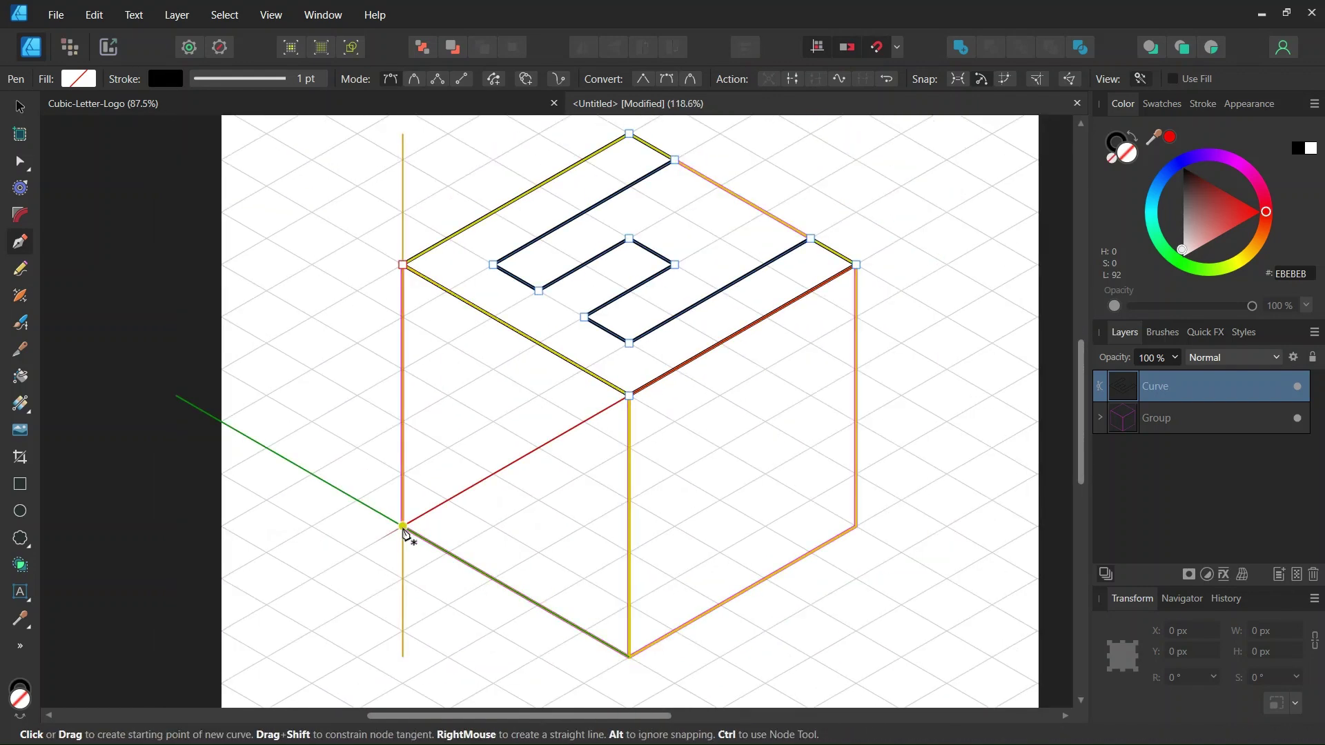
Trace a closed A outline covering the cube's left face, including the letter's stepped bottom.
{"action": "left_click", "coordinate": [402, 527]}
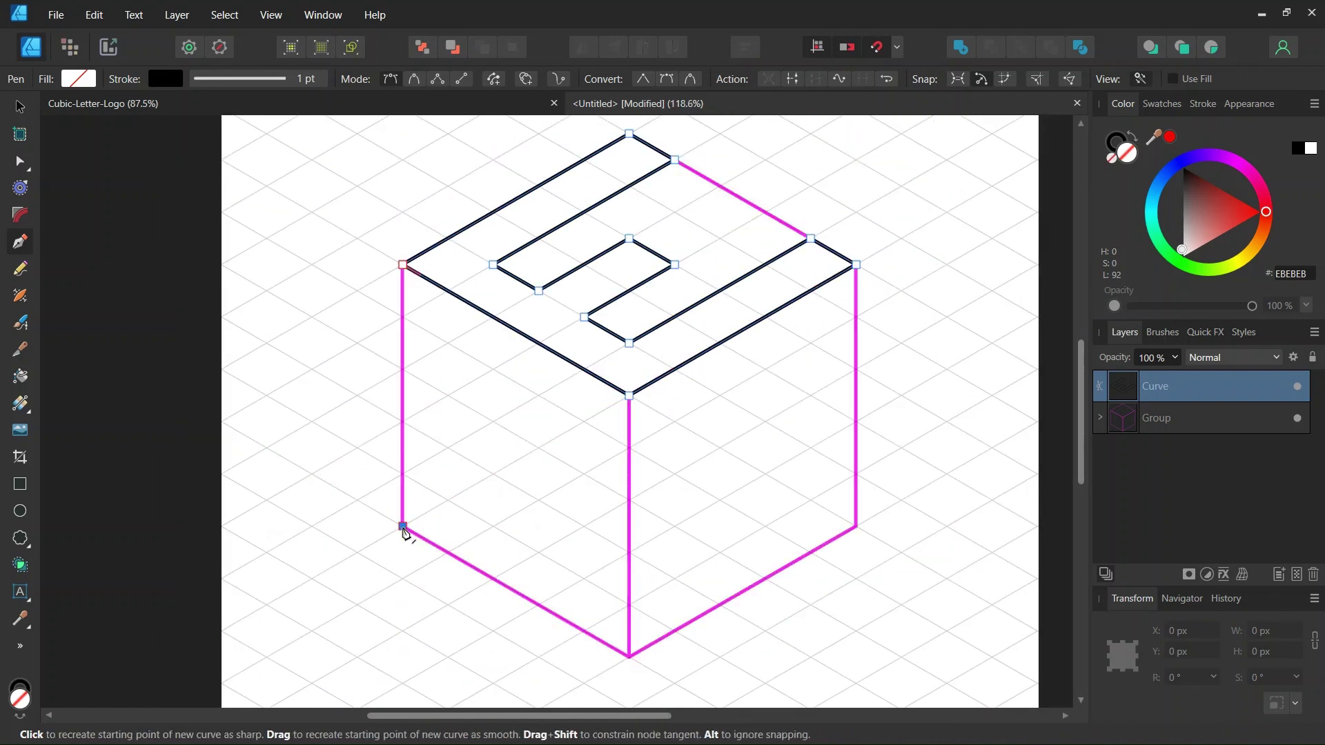
{"action": "left_click", "coordinate": [403, 266]}
{"action": "left_click", "coordinate": [629, 396]}
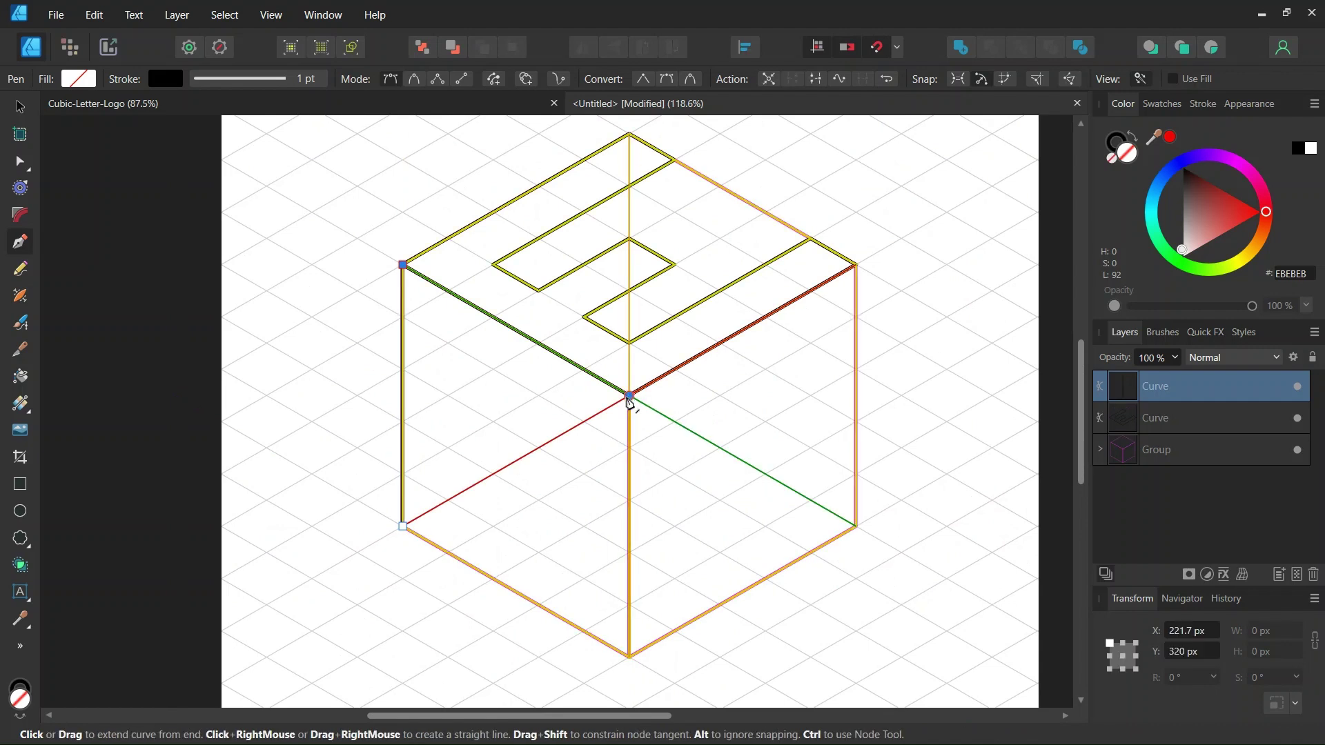
{"action": "left_click", "coordinate": [628, 656]}
{"action": "left_click", "coordinate": [584, 631]}
{"action": "left_click", "coordinate": [584, 526]}
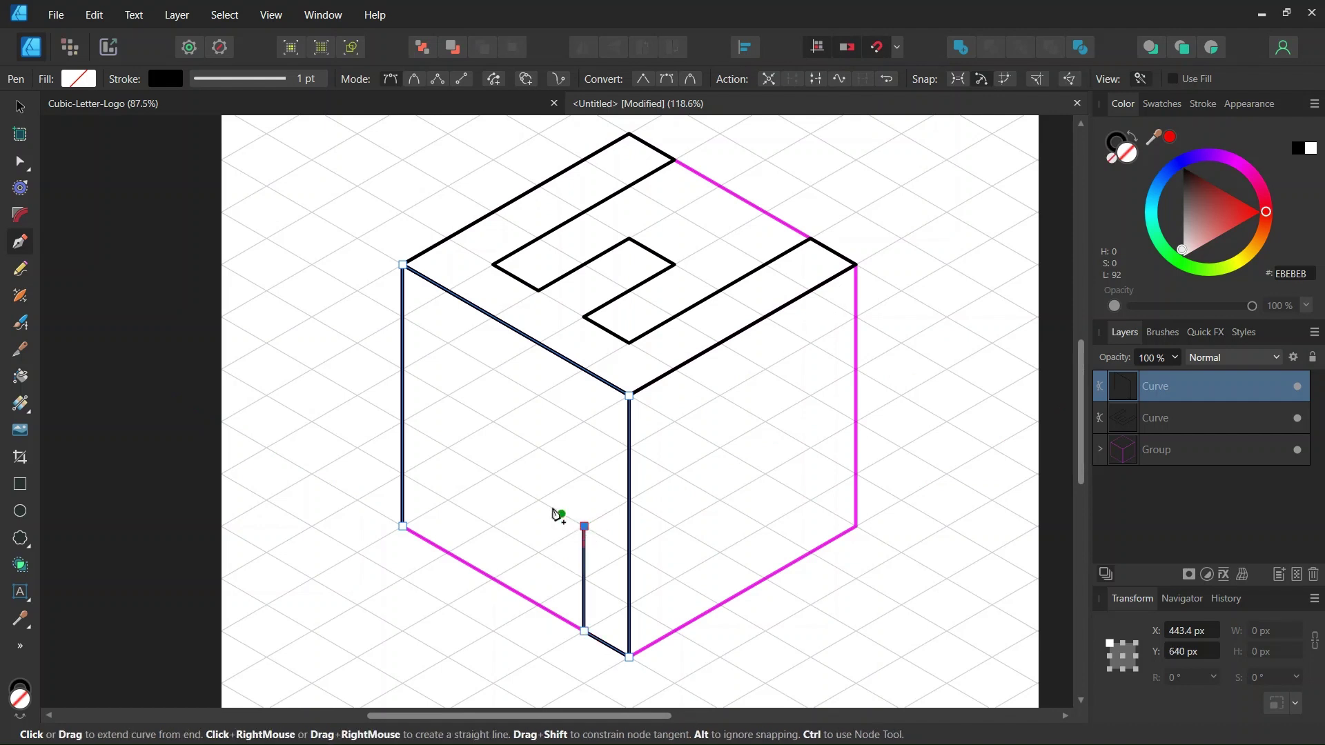
{"action": "left_click", "coordinate": [448, 449]}
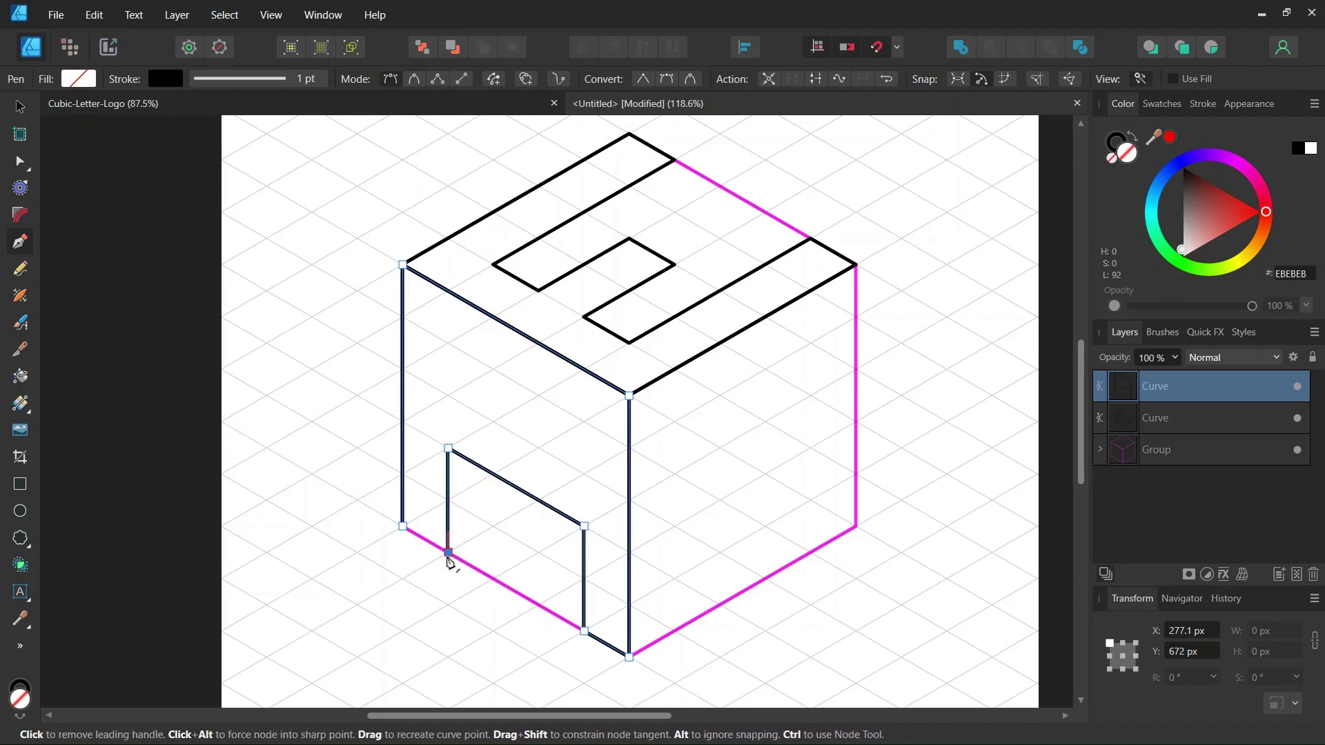
{"action": "left_click", "coordinate": [404, 529]}
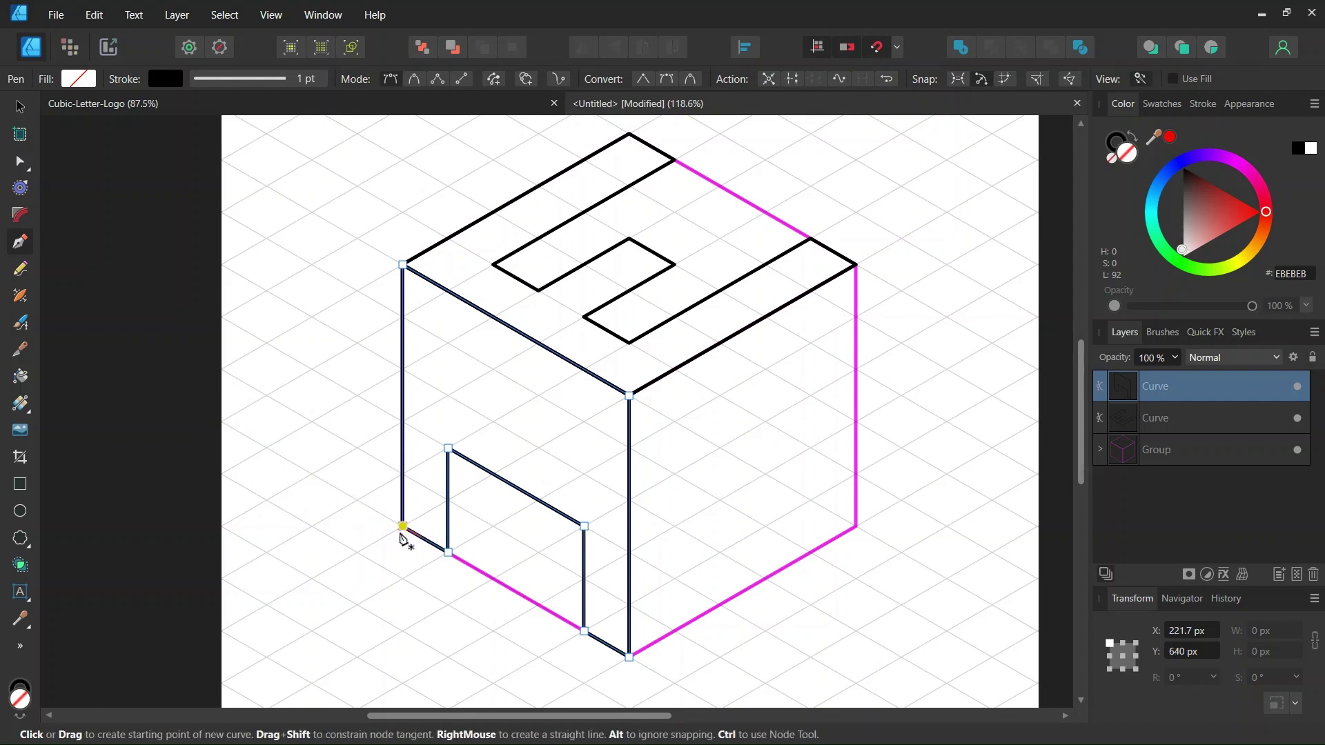
{"action": "key", "text": "Escape"}
{"action": "scroll", "coordinate": [497, 419], "scroll_direction": "up", "scroll_amount": 1}
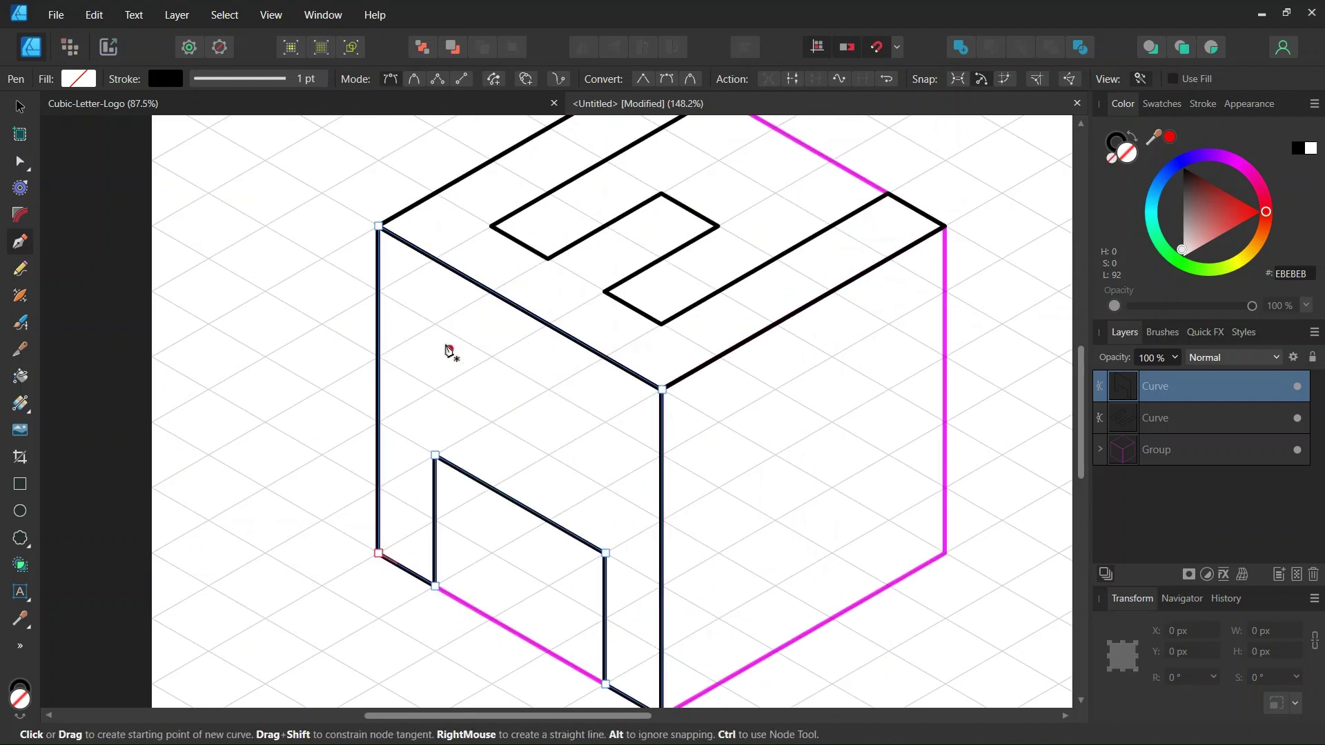
Draw a closed parallelogram on the left face for the A's crossbar hole.
{"action": "left_click_drag", "start_coordinate": [434, 324], "coordinate": [436, 393]}
{"action": "left_click", "coordinate": [435, 391]}
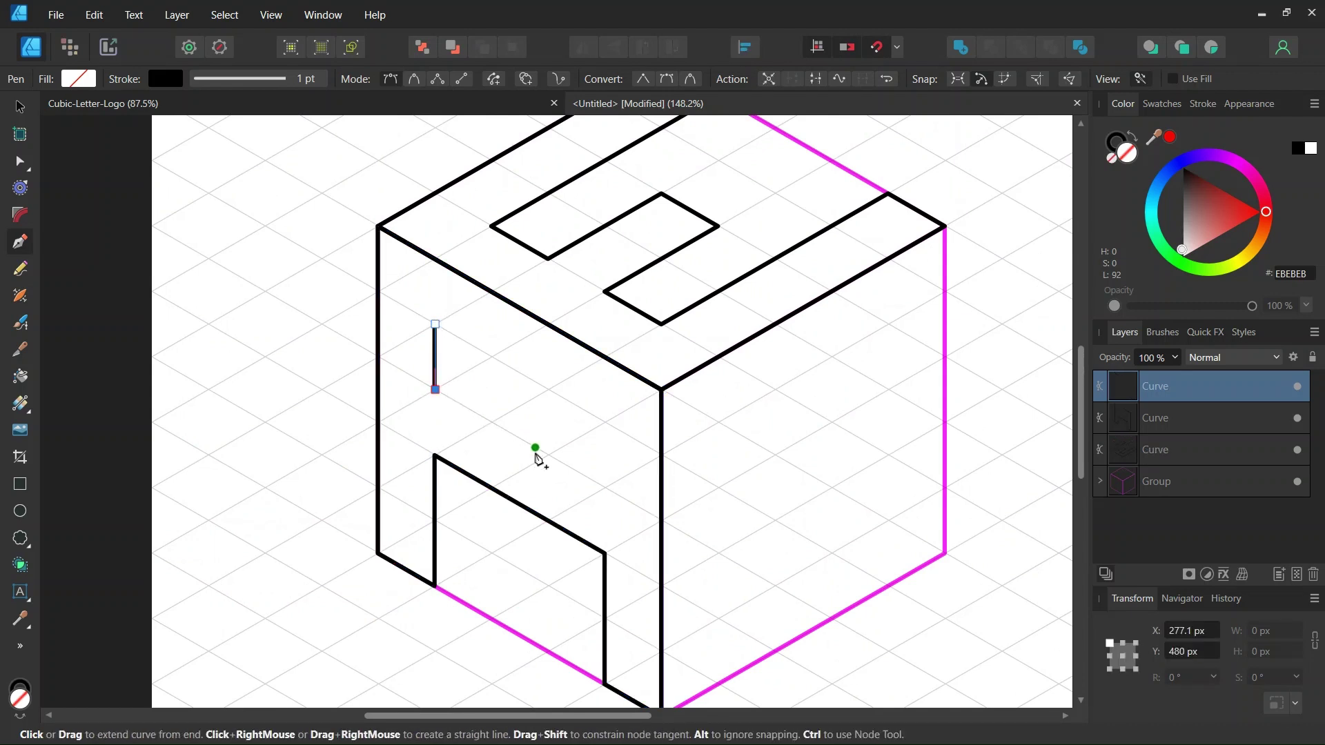
{"action": "left_click", "coordinate": [605, 488]}
{"action": "left_click", "coordinate": [606, 421]}
{"action": "left_click", "coordinate": [437, 325]}
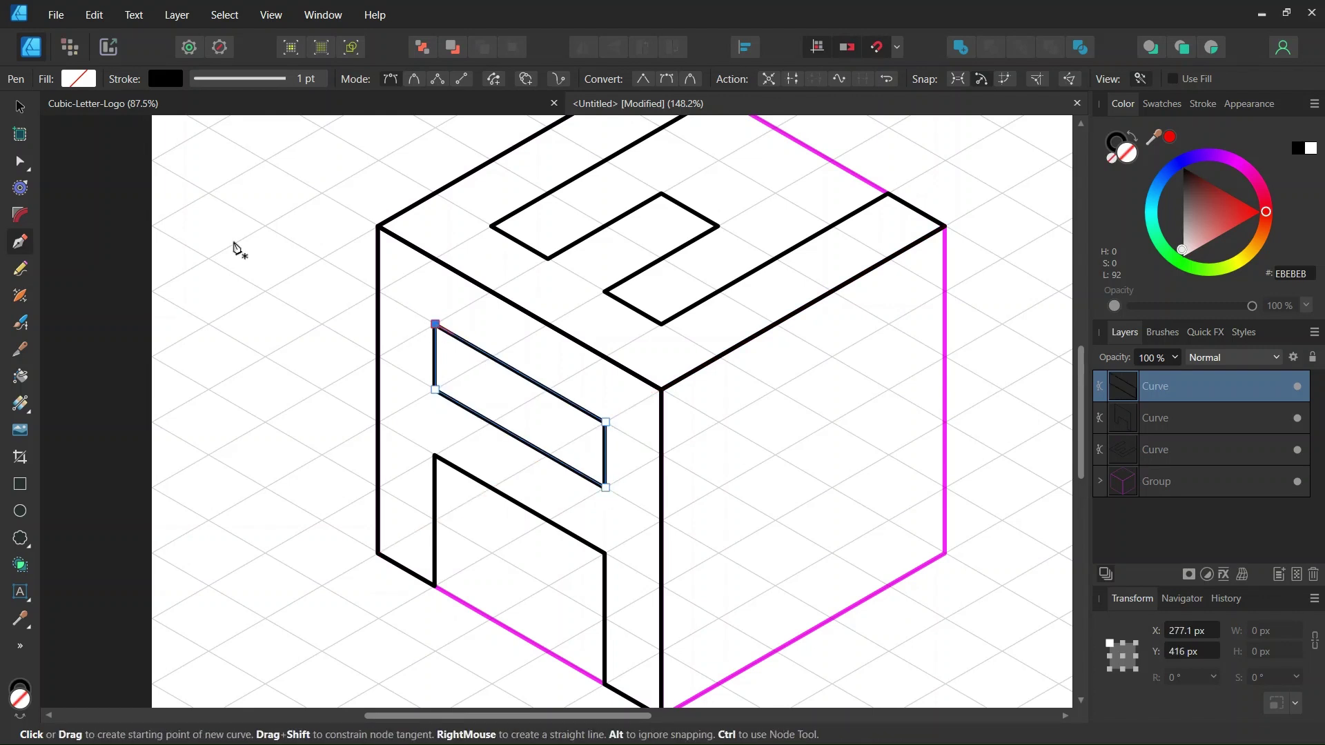
Select the crossbar and the A outline together and Add them into one compound Curves object.
{"action": "left_click", "coordinate": [21, 107]}
{"action": "scroll", "coordinate": [473, 461], "scroll_direction": "up", "scroll_amount": 1}
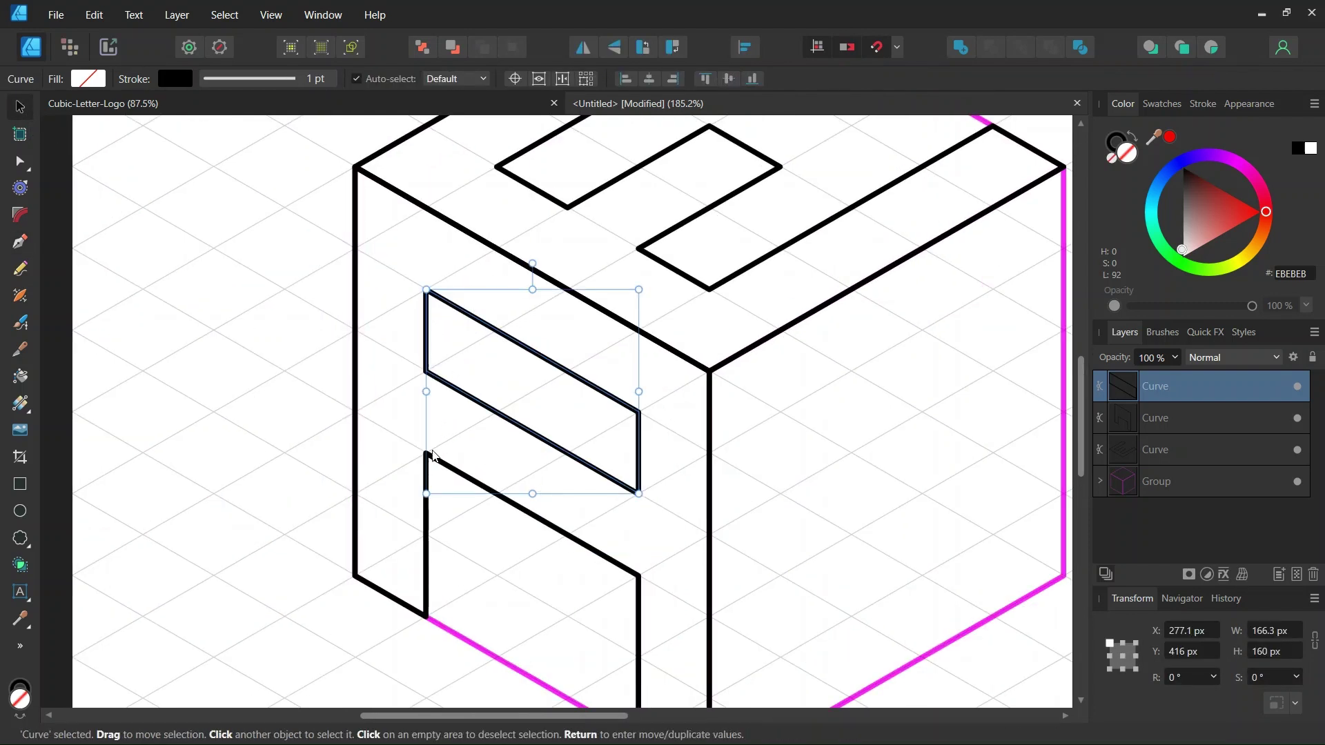
{"action": "left_click", "coordinate": [355, 431], "text": "shift"}
{"action": "scroll", "coordinate": [385, 464], "scroll_direction": "down", "scroll_amount": 3}
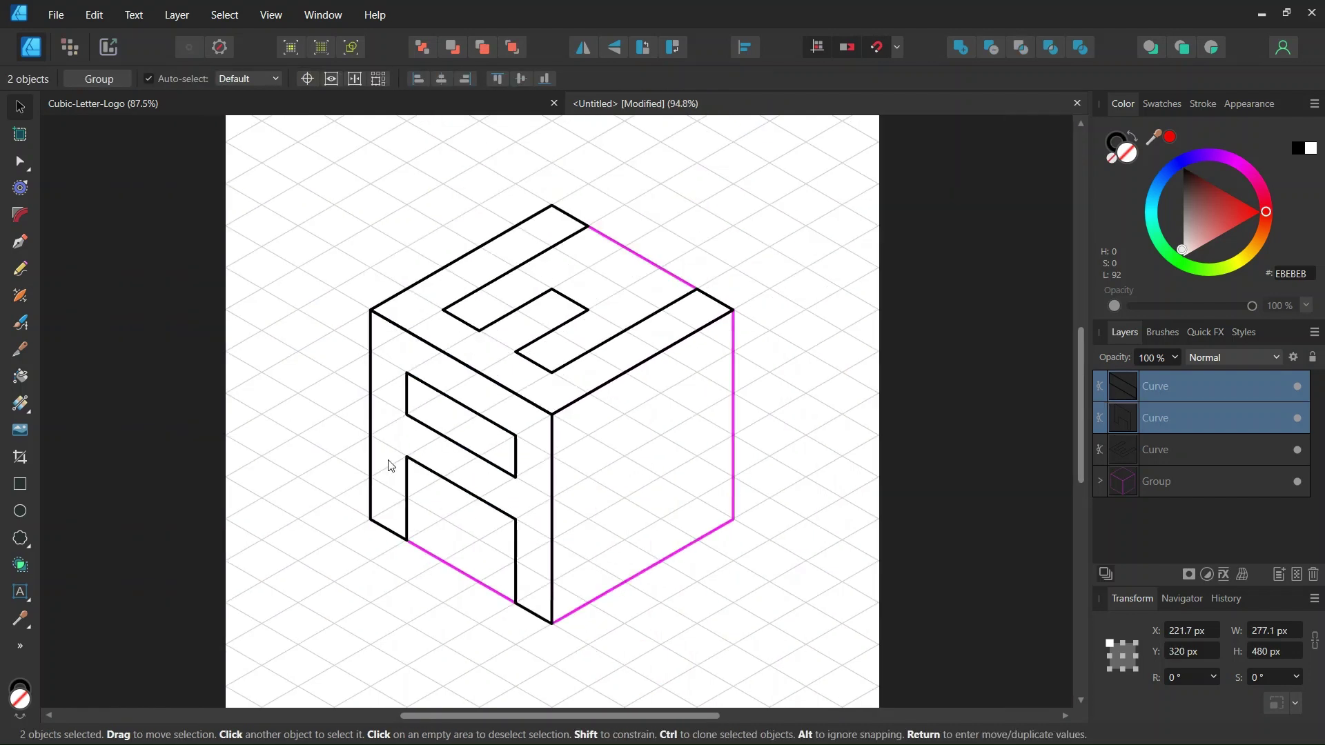
{"action": "left_click", "coordinate": [992, 47]}
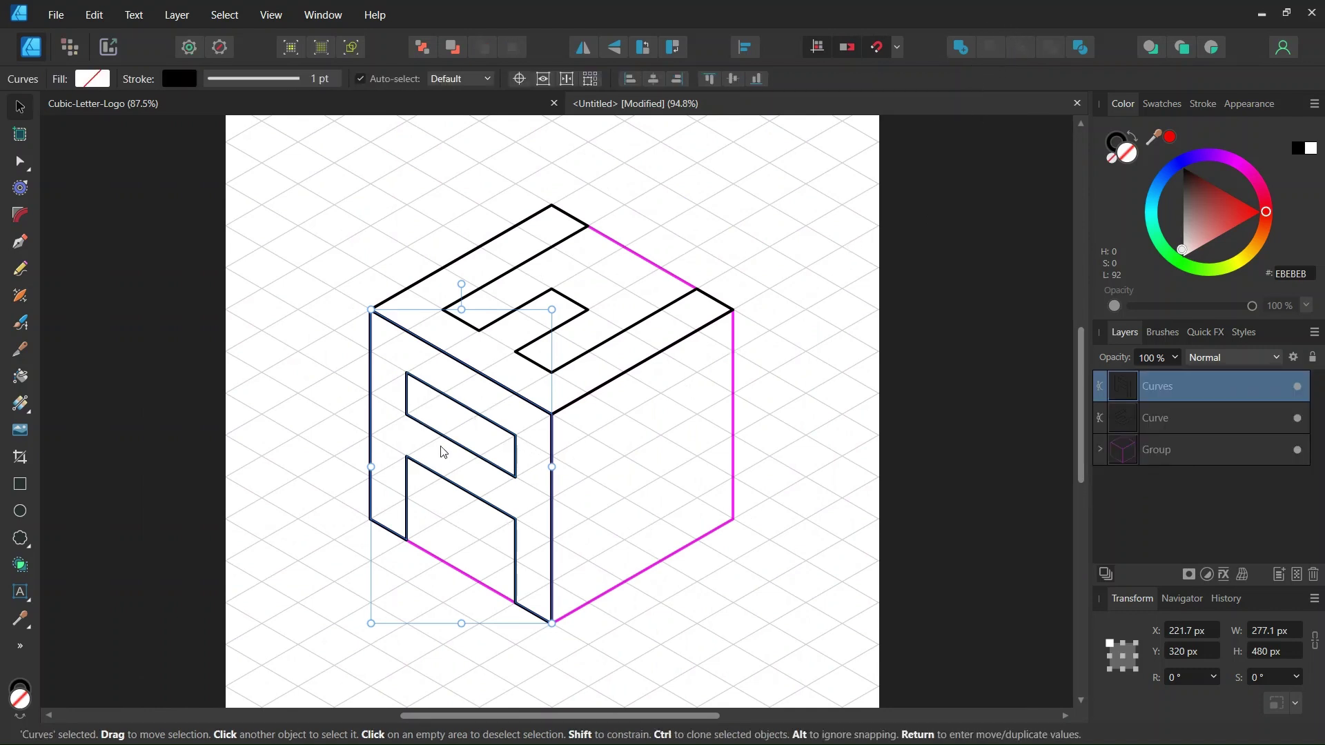
{"action": "left_click", "coordinate": [462, 473]}
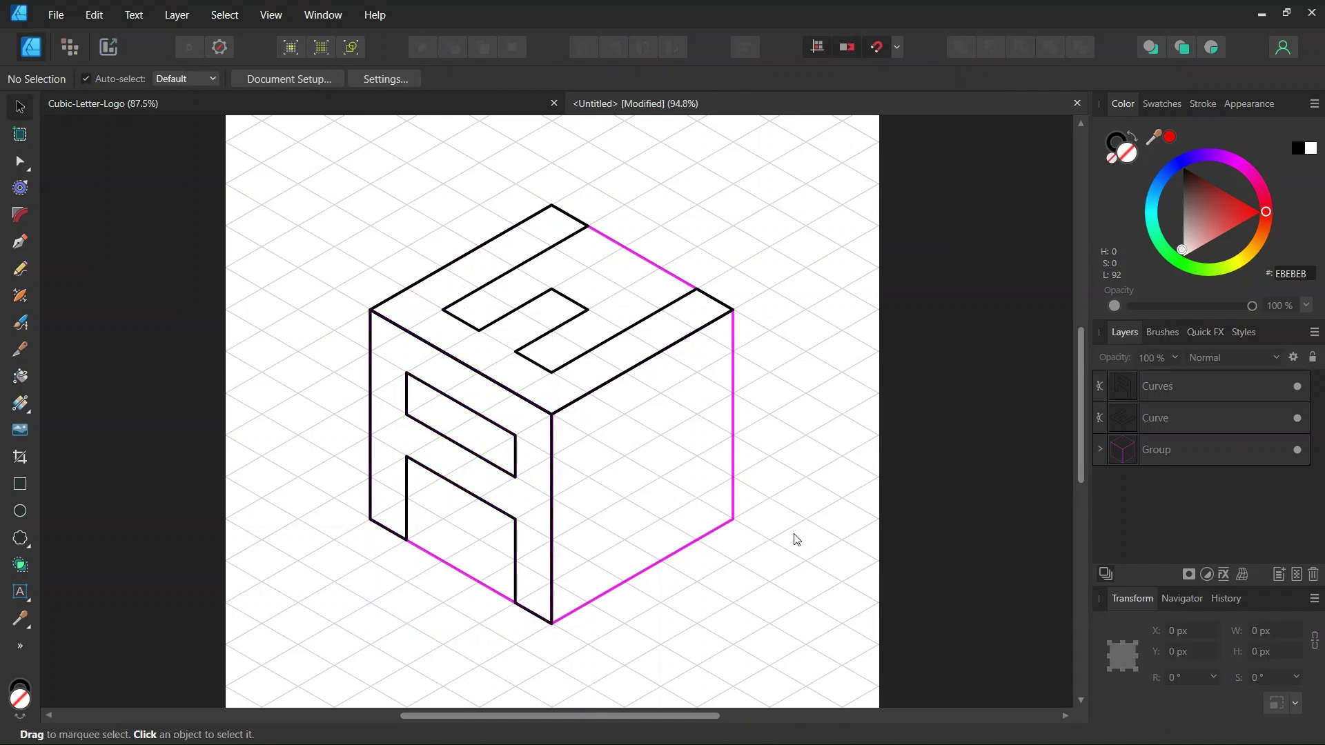
{"action": "scroll", "coordinate": [821, 483], "scroll_direction": "down", "scroll_amount": 2}
{"action": "scroll", "coordinate": [837, 426], "scroll_direction": "up", "scroll_amount": 1}
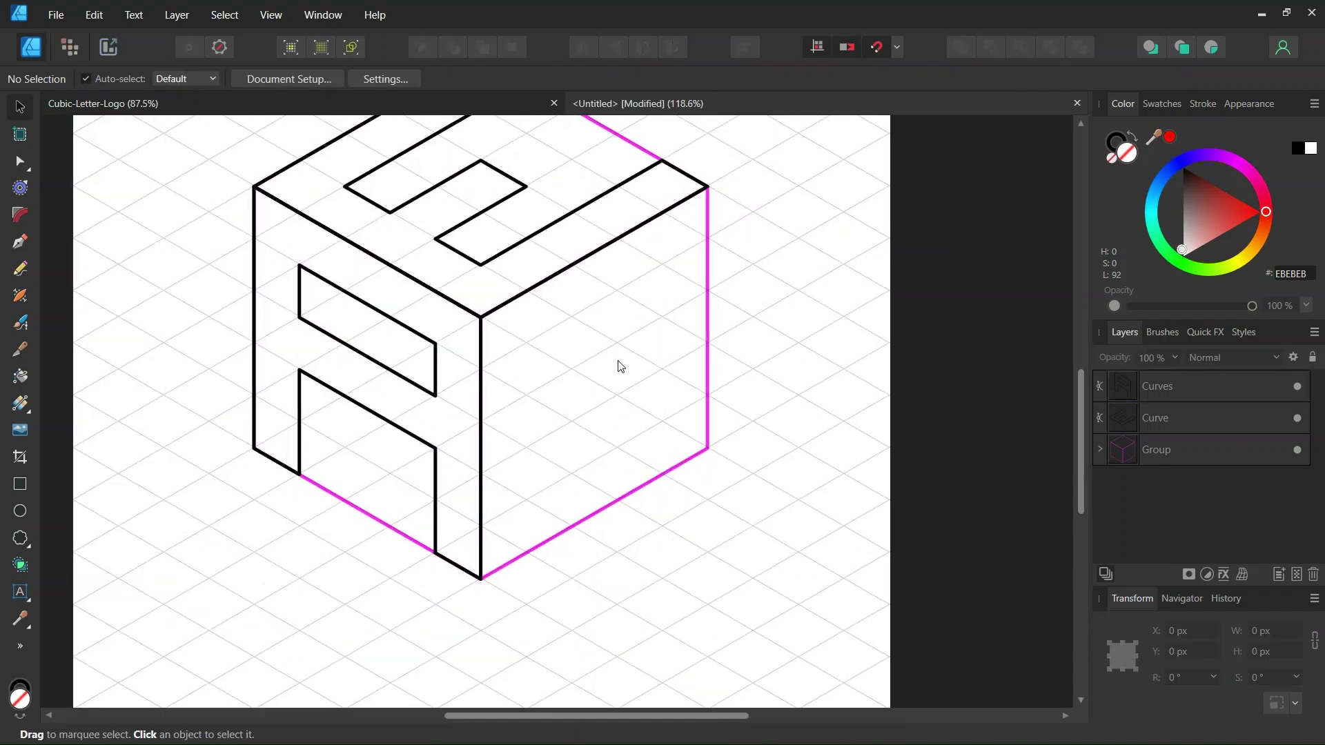
With the Pen tool, trace the right face's outer corners, ending partway up the right edge.
{"action": "left_click", "coordinate": [21, 243]}
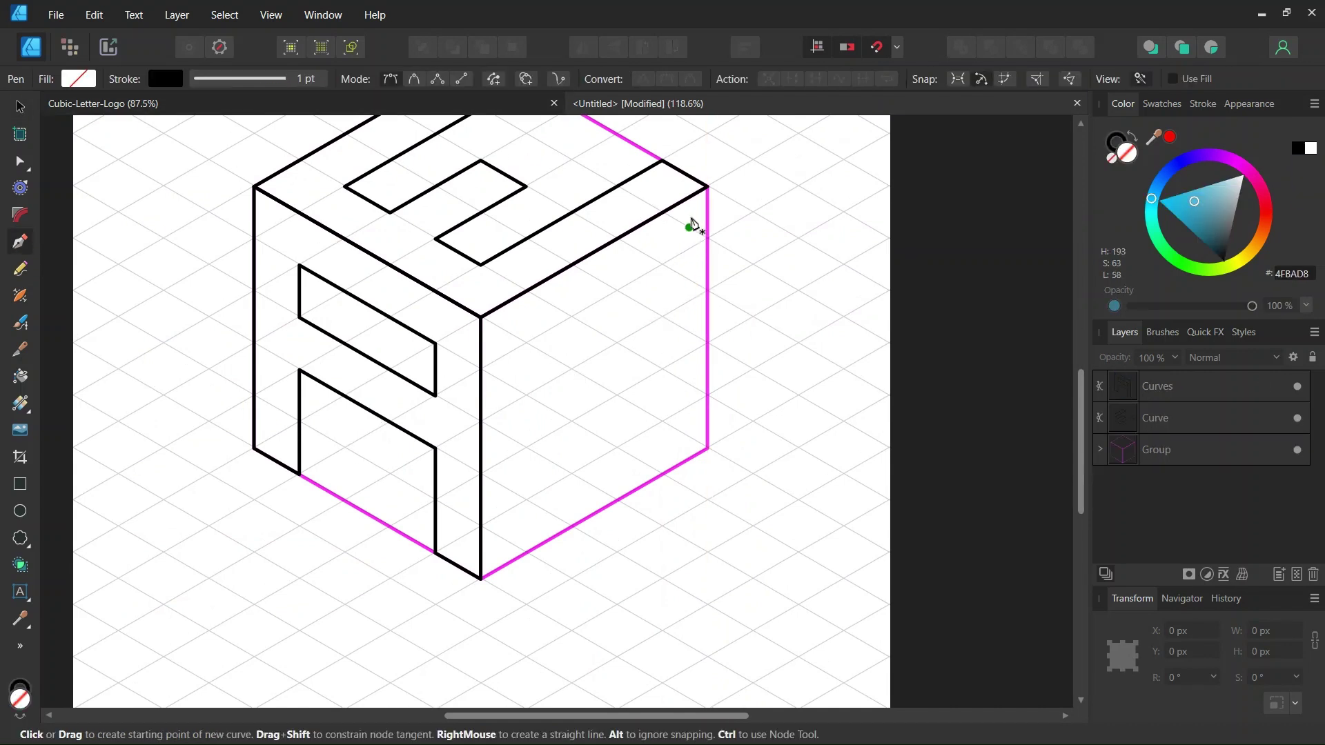
{"action": "left_click", "coordinate": [707, 187]}
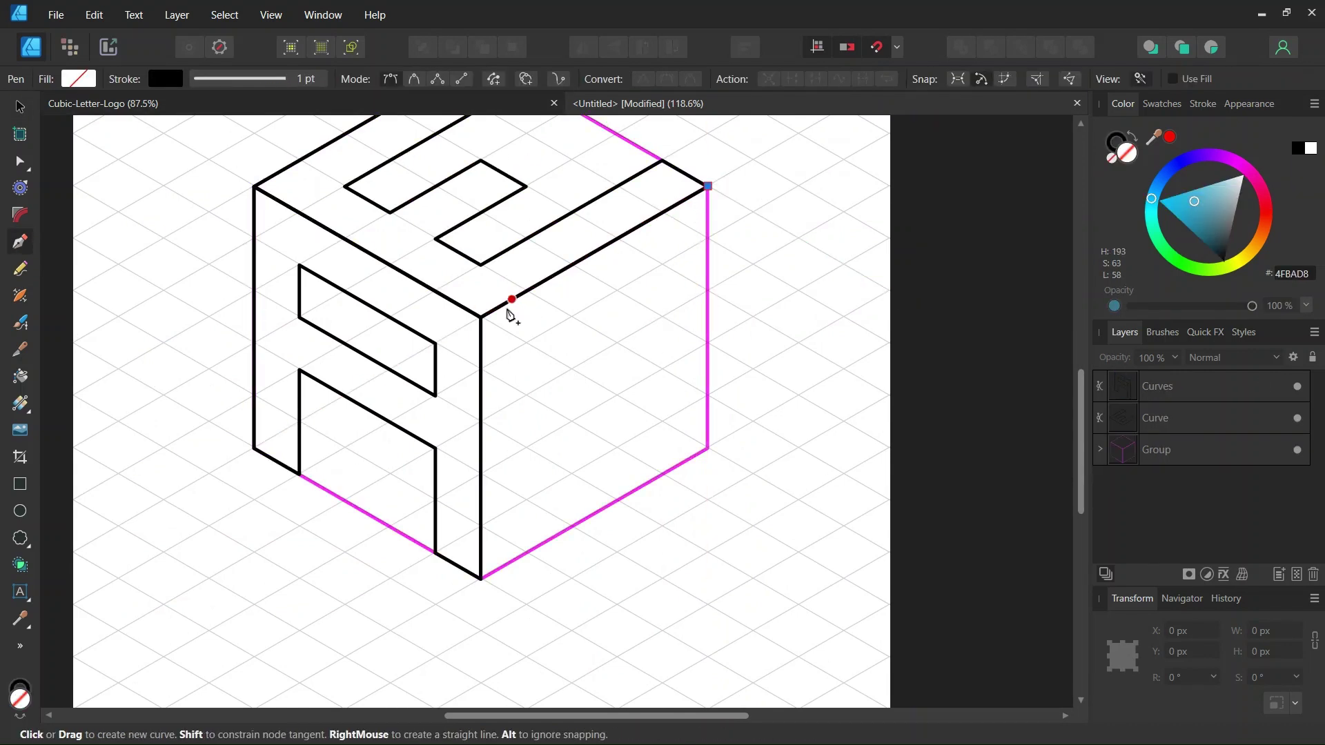
{"action": "left_click", "coordinate": [482, 317]}
{"action": "left_click", "coordinate": [481, 578]}
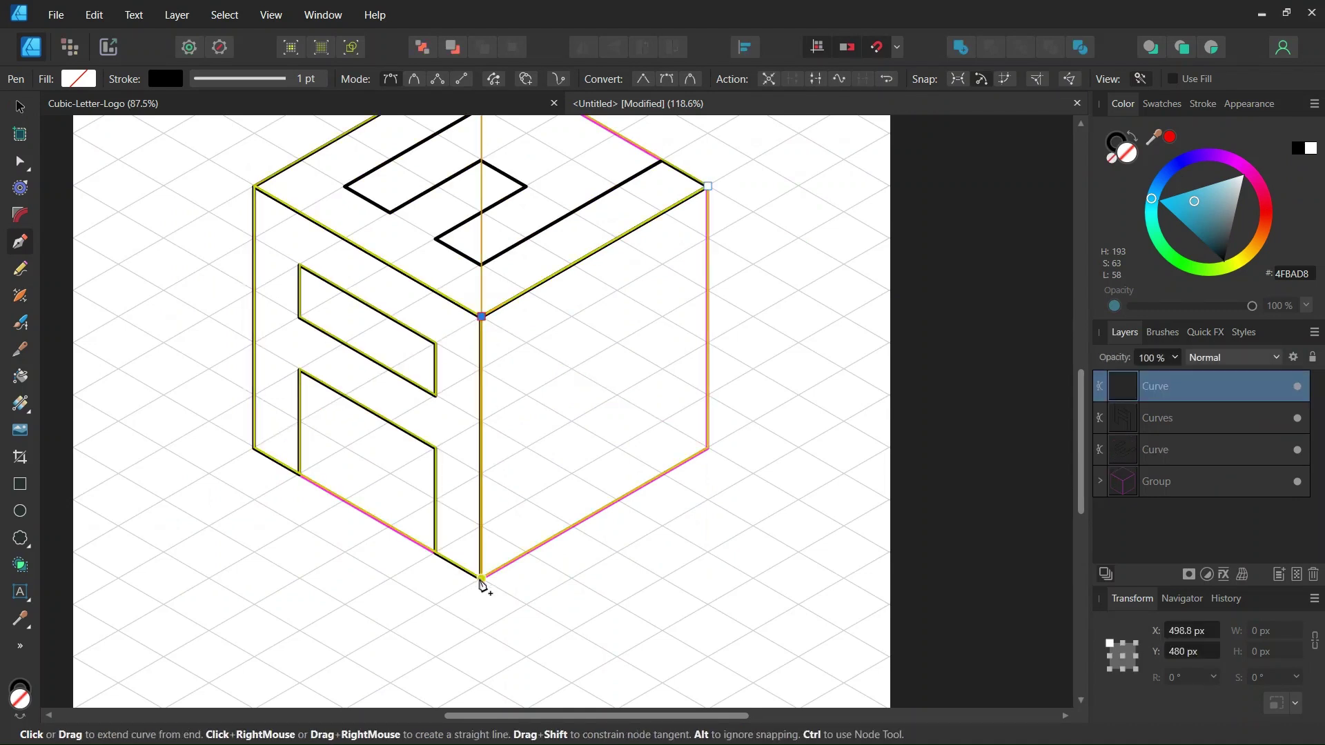
{"action": "left_click", "coordinate": [706, 449]}
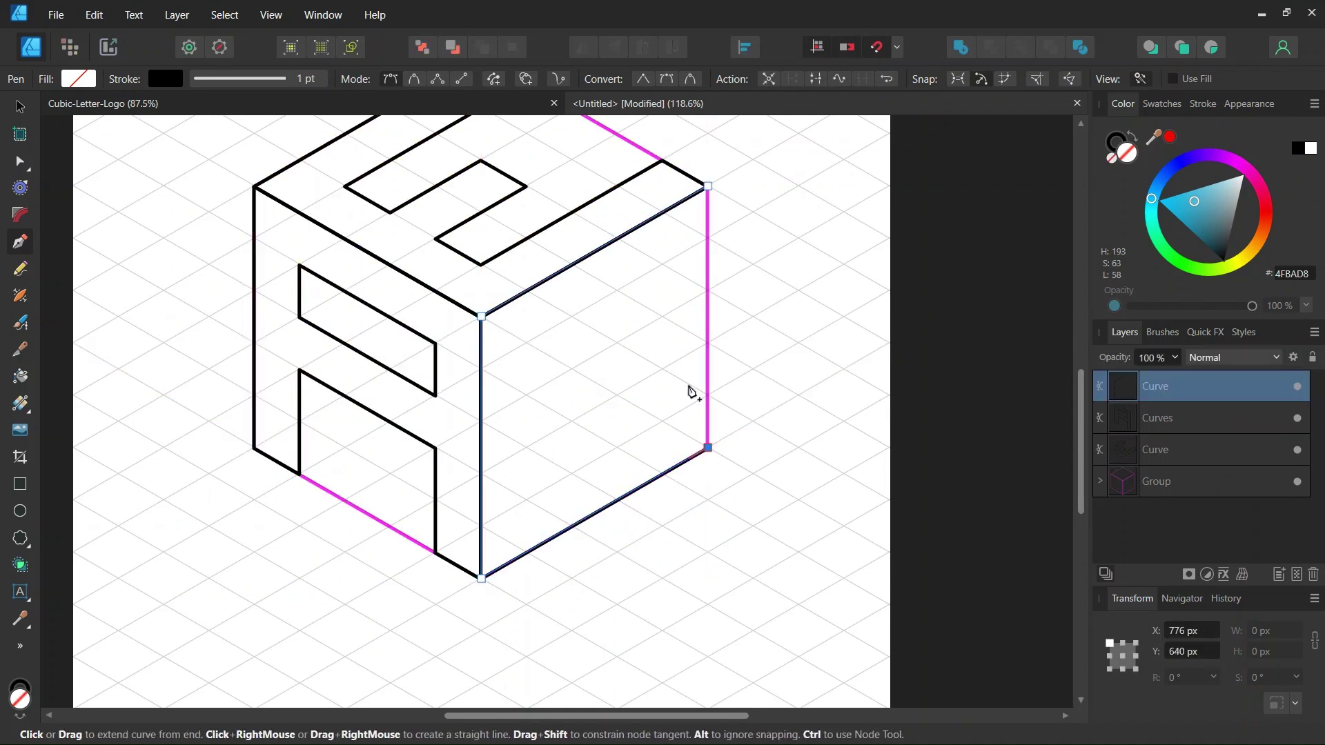
{"action": "left_click", "coordinate": [707, 290]}
Draw the G's inner notch, spur, bottom, left and top strokes, closing at the top-right corner.
{"action": "left_click", "coordinate": [617, 342]}
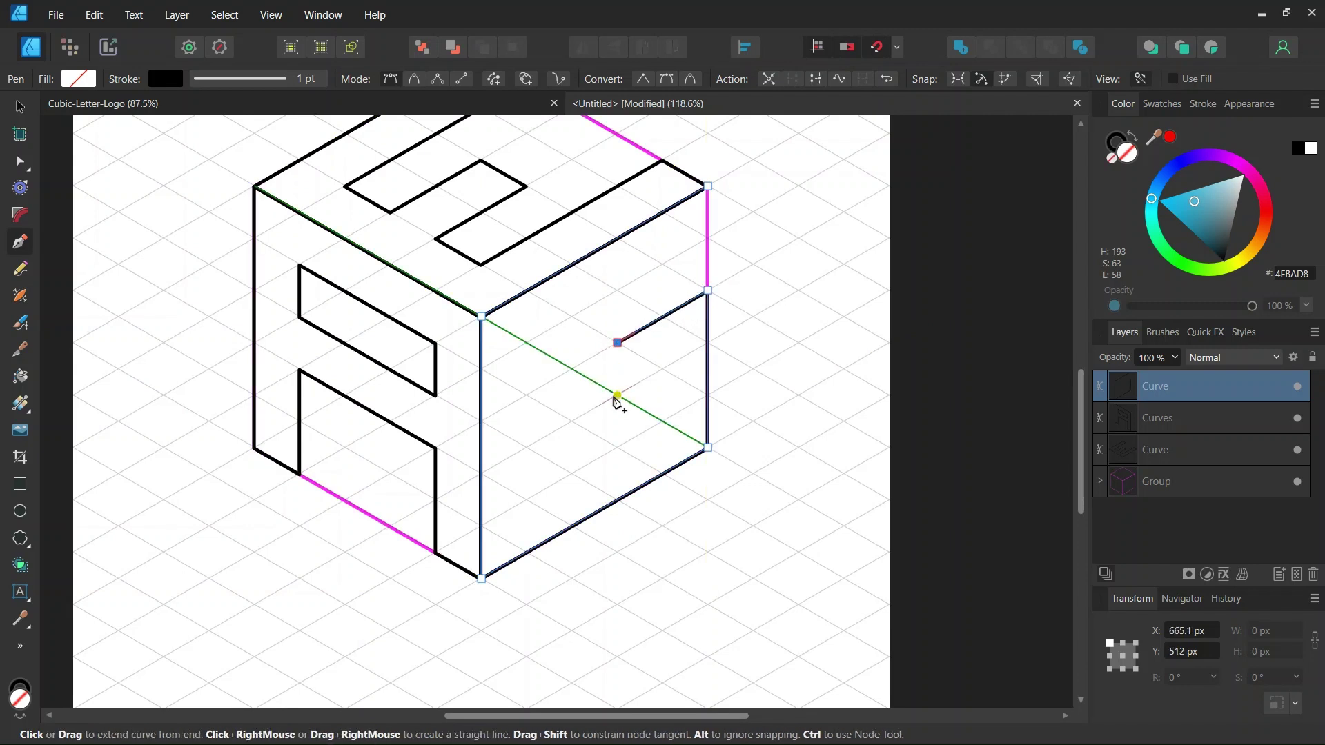
{"action": "left_click", "coordinate": [618, 395]}
{"action": "left_click", "coordinate": [662, 369]}
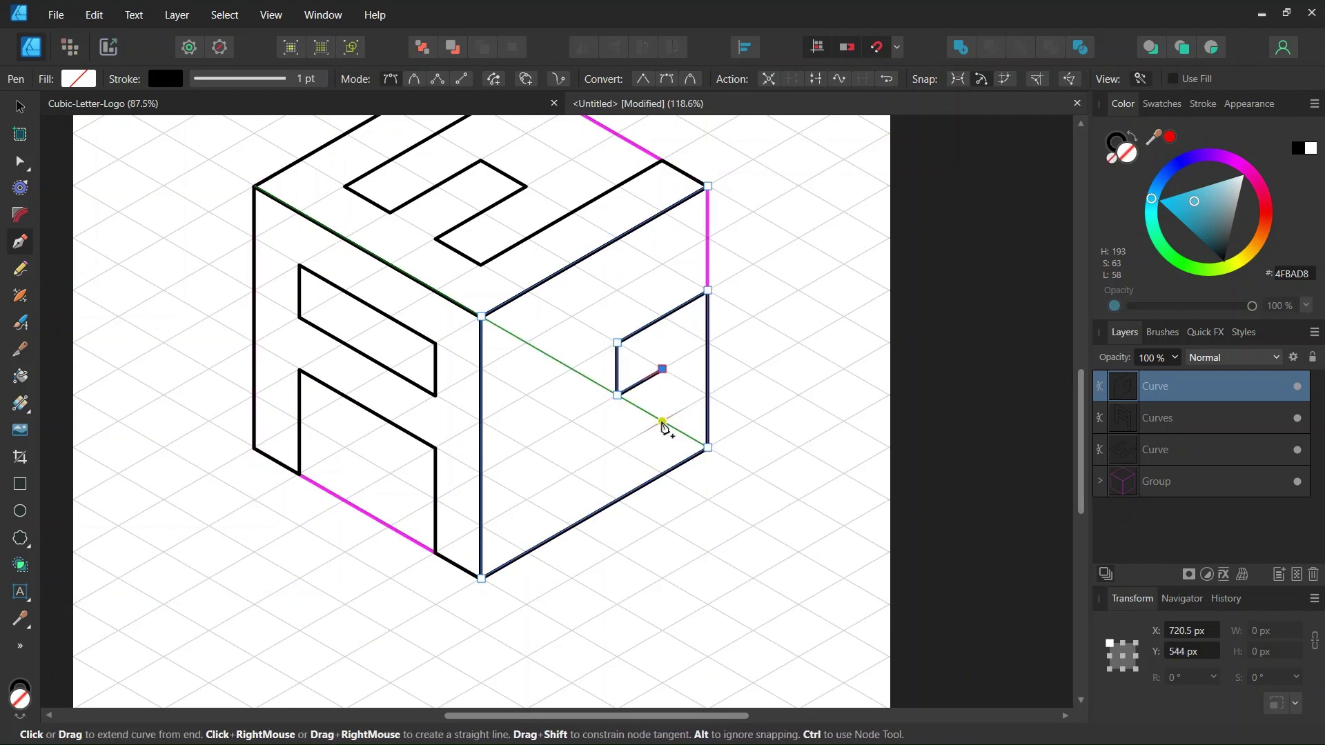
{"action": "left_click", "coordinate": [663, 421]}
{"action": "left_click", "coordinate": [526, 499]}
{"action": "left_click", "coordinate": [527, 343]}
{"action": "left_click", "coordinate": [708, 238]}
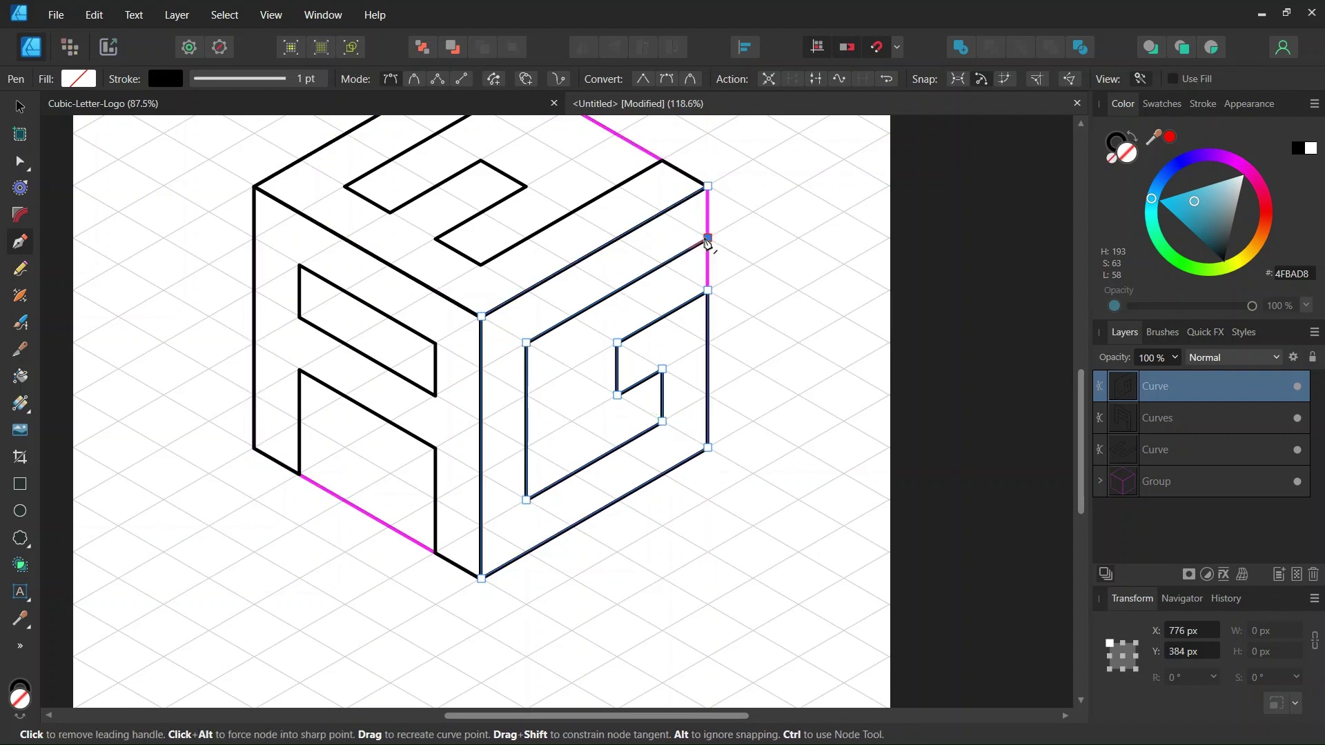
{"action": "left_click", "coordinate": [708, 186]}
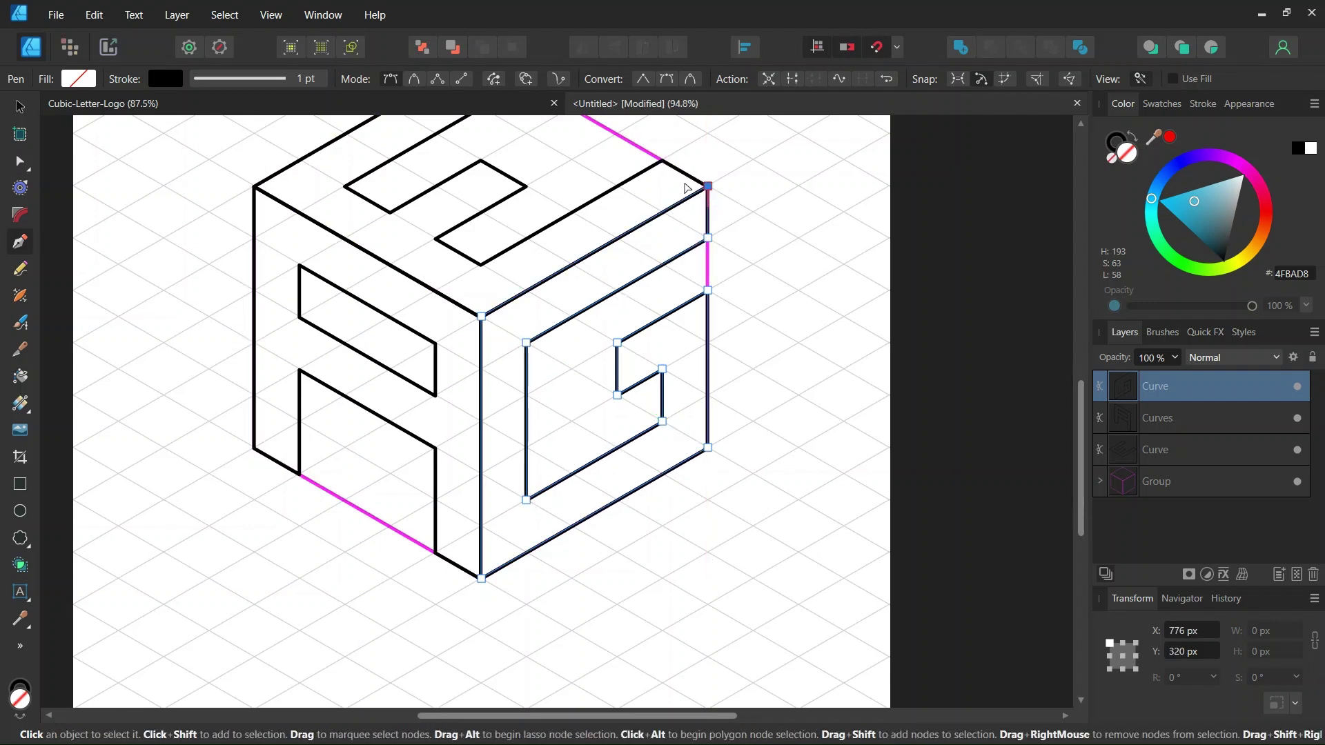
{"action": "scroll", "coordinate": [698, 174], "scroll_direction": "down", "scroll_amount": 1}
{"action": "scroll", "coordinate": [432, 403], "scroll_direction": "down", "scroll_amount": 2}
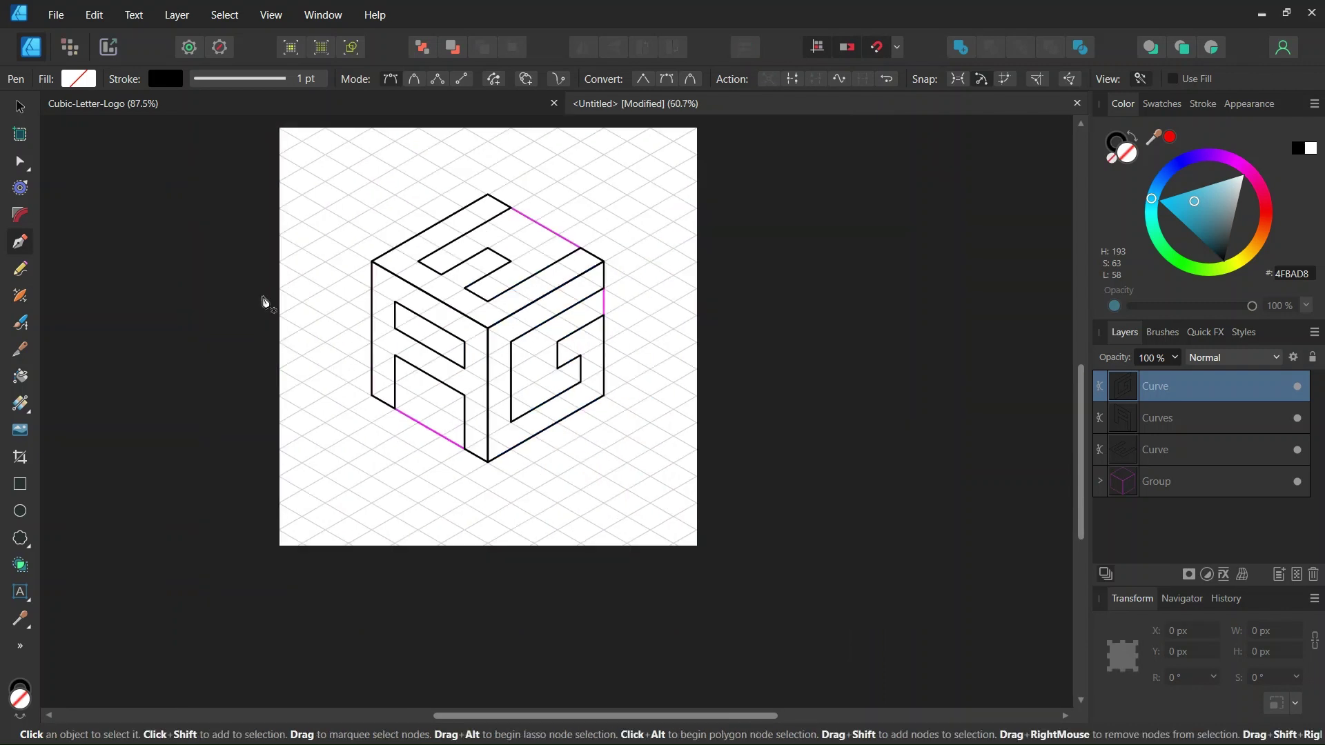
{"action": "key", "text": "v"}
{"action": "scroll", "coordinate": [250, 269], "scroll_direction": "up", "scroll_amount": 1}
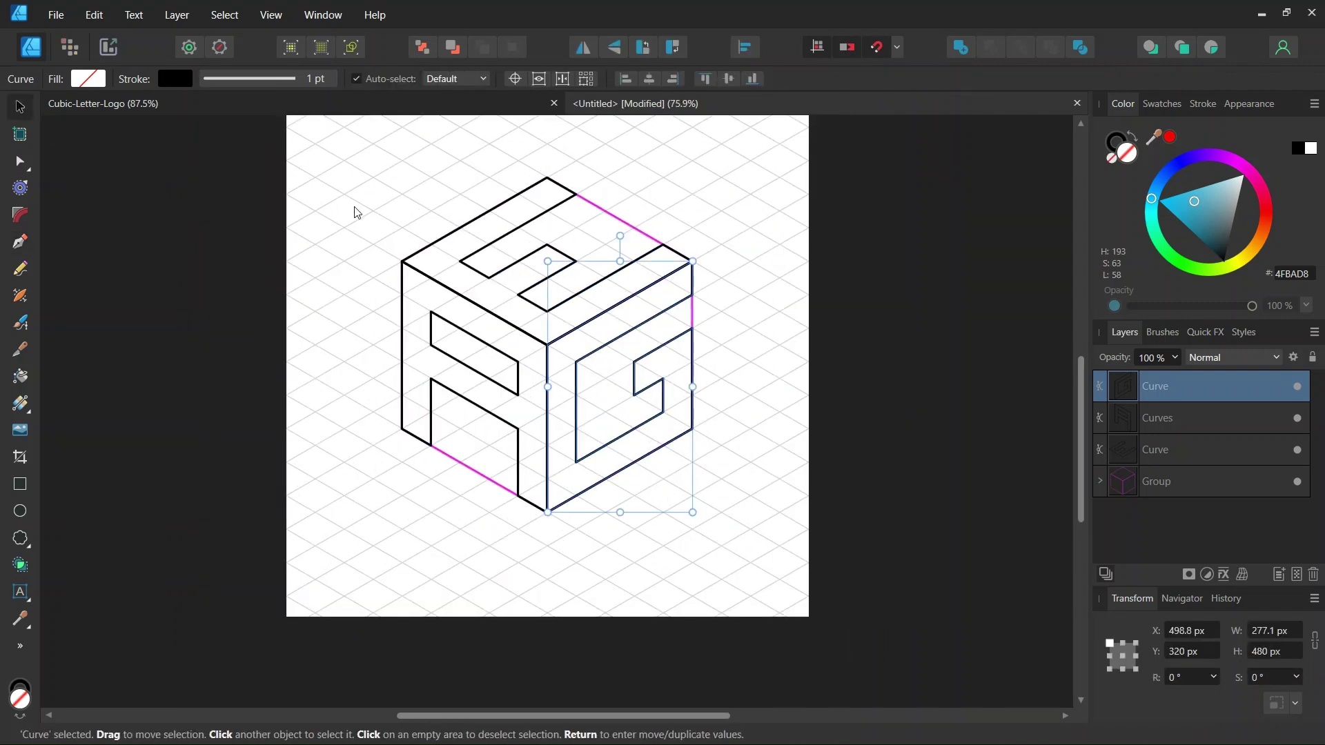
Hide the magenta guide cube's Group layer and select the top-face E outline.
{"action": "scroll", "coordinate": [354, 213], "scroll_direction": "up", "scroll_amount": 1}
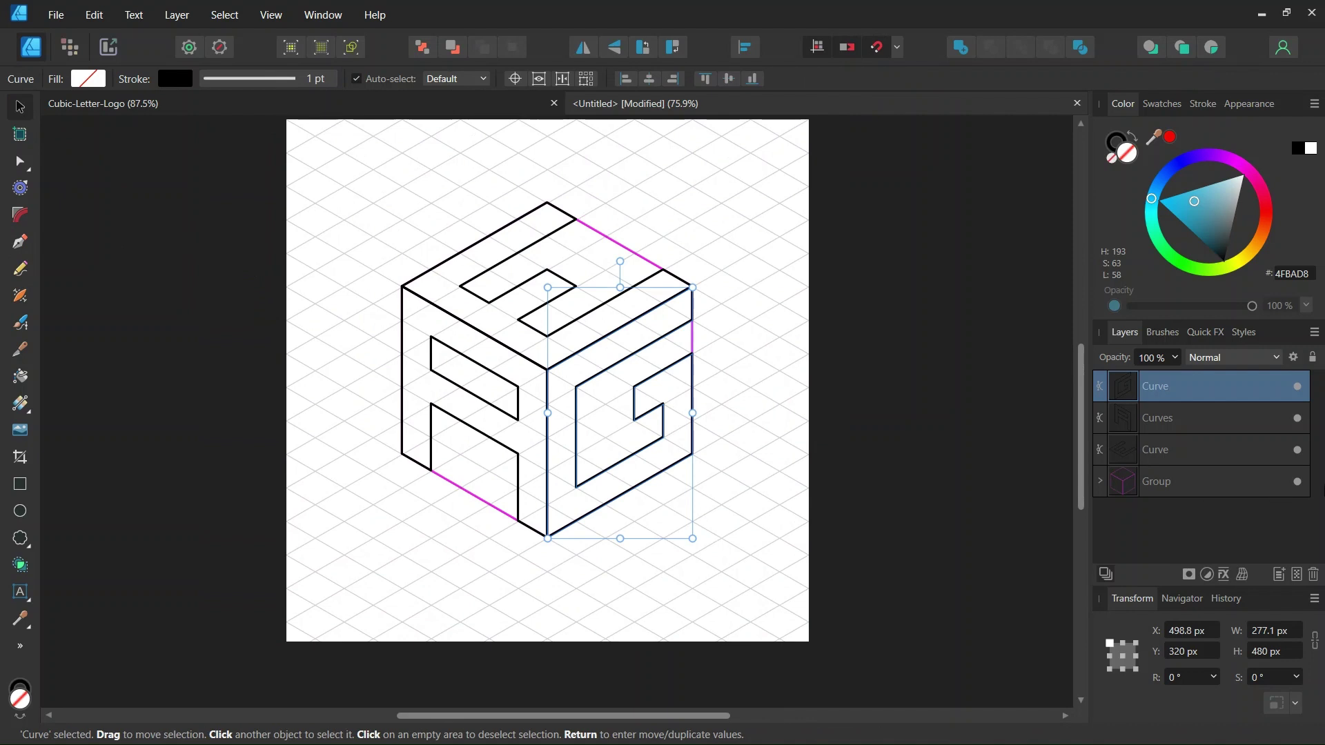
{"action": "left_click", "coordinate": [1298, 485]}
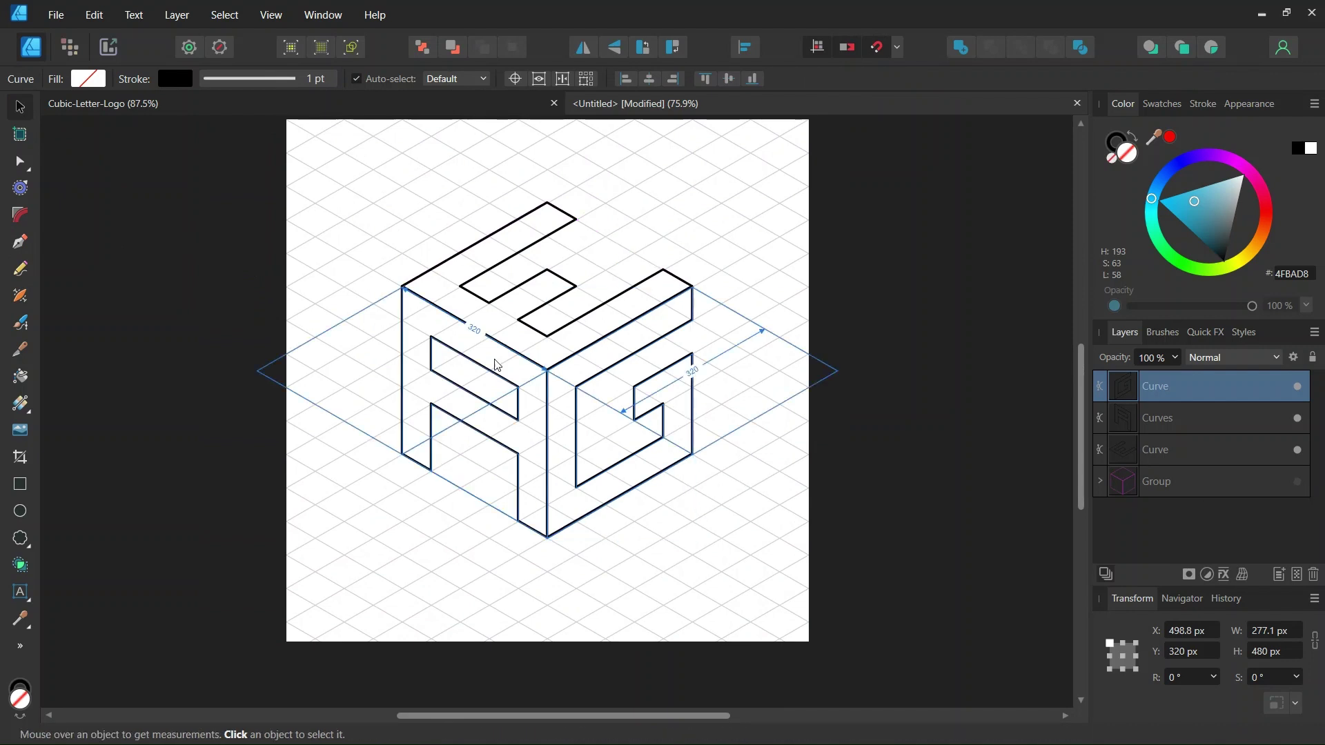
{"action": "left_click", "coordinate": [459, 265]}
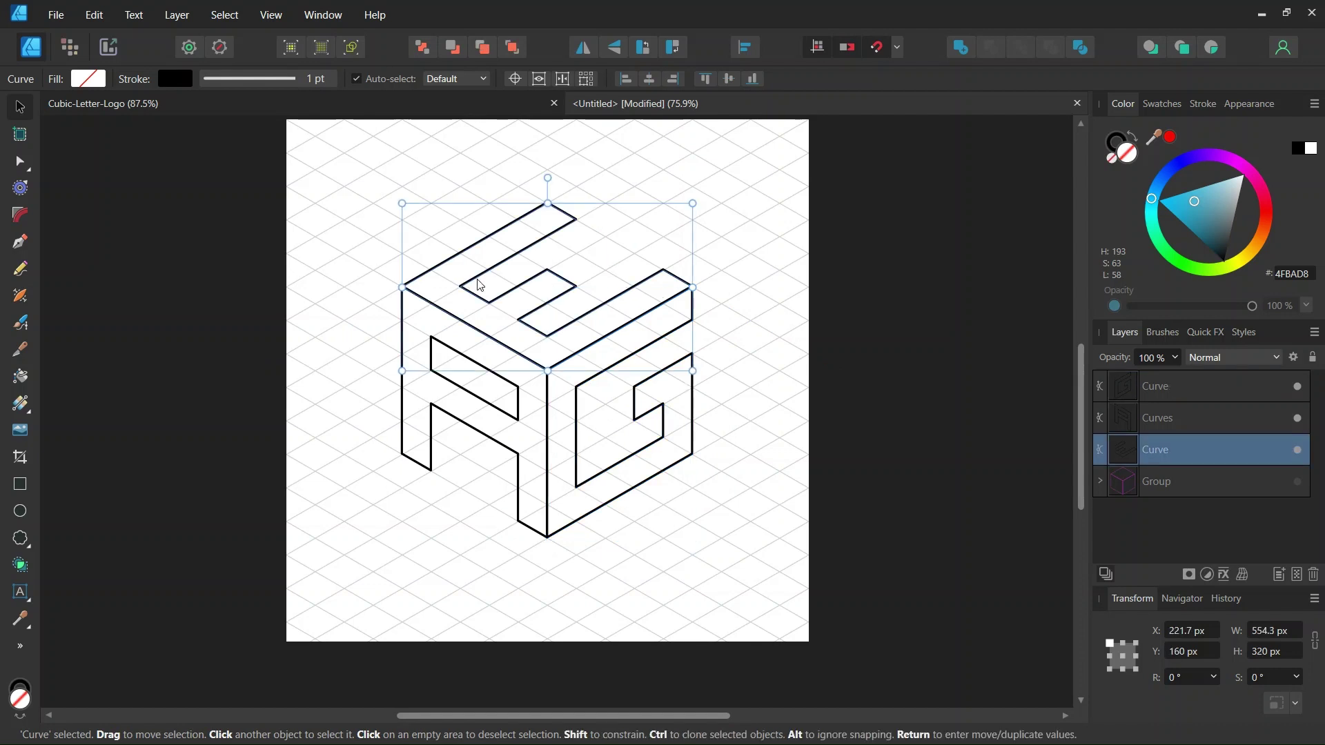
{"action": "scroll", "coordinate": [450, 277], "scroll_direction": "up", "scroll_amount": 2}
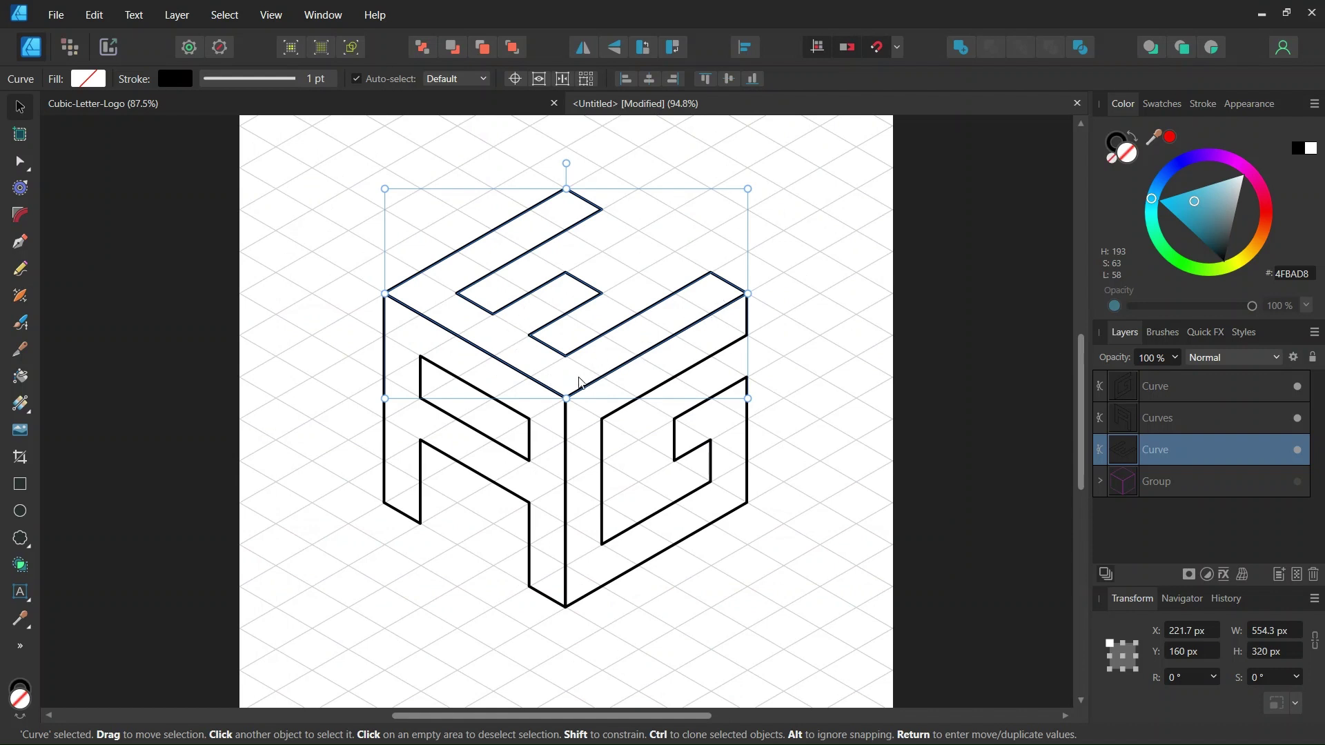
{"action": "scroll", "coordinate": [553, 363], "scroll_direction": "down", "scroll_amount": 2}
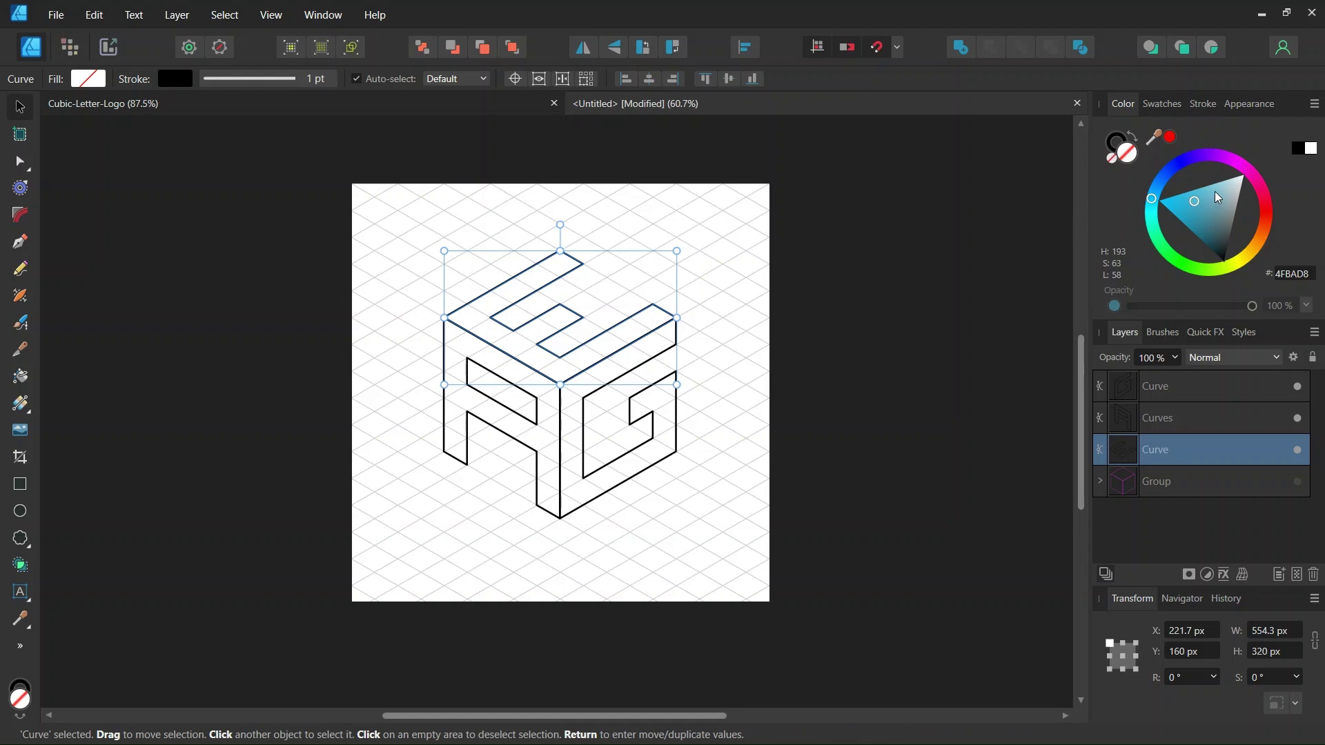
Fill the E top face light blue and the G face dark teal #14404D.
{"action": "left_click_drag", "start_coordinate": [1214, 191], "coordinate": [1216, 180]}
{"action": "scroll", "coordinate": [560, 288], "scroll_direction": "up", "scroll_amount": 2}
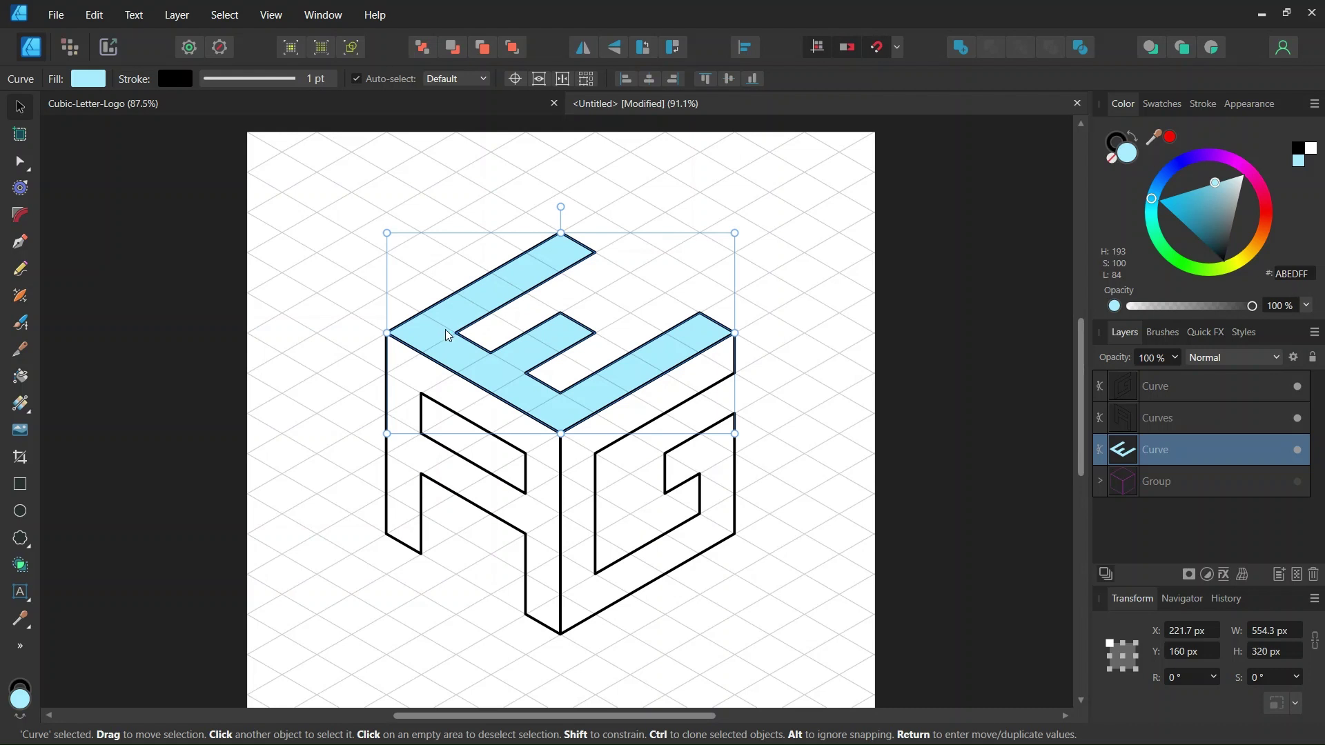
{"action": "scroll", "coordinate": [455, 329], "scroll_direction": "up", "scroll_amount": 1}
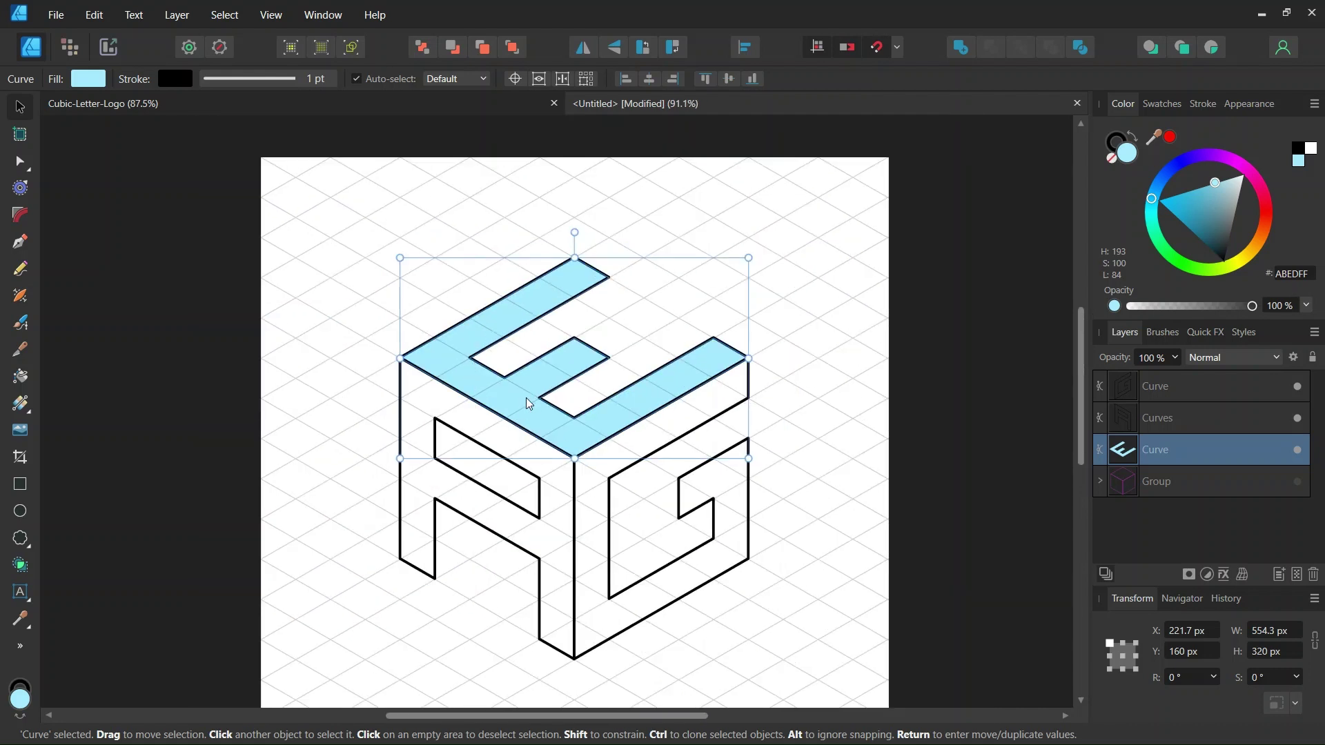
{"action": "left_click", "coordinate": [674, 479]}
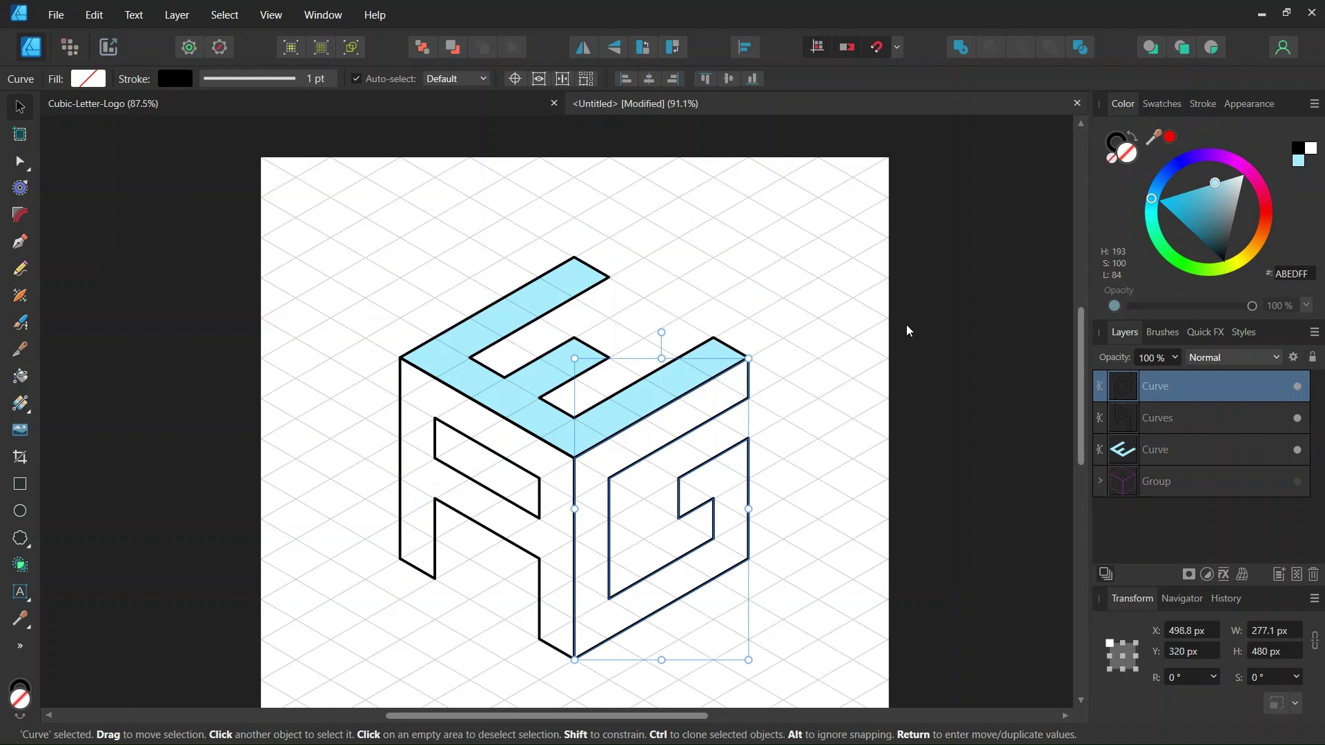
{"action": "left_click", "coordinate": [1207, 239]}
{"action": "left_click", "coordinate": [1211, 242]}
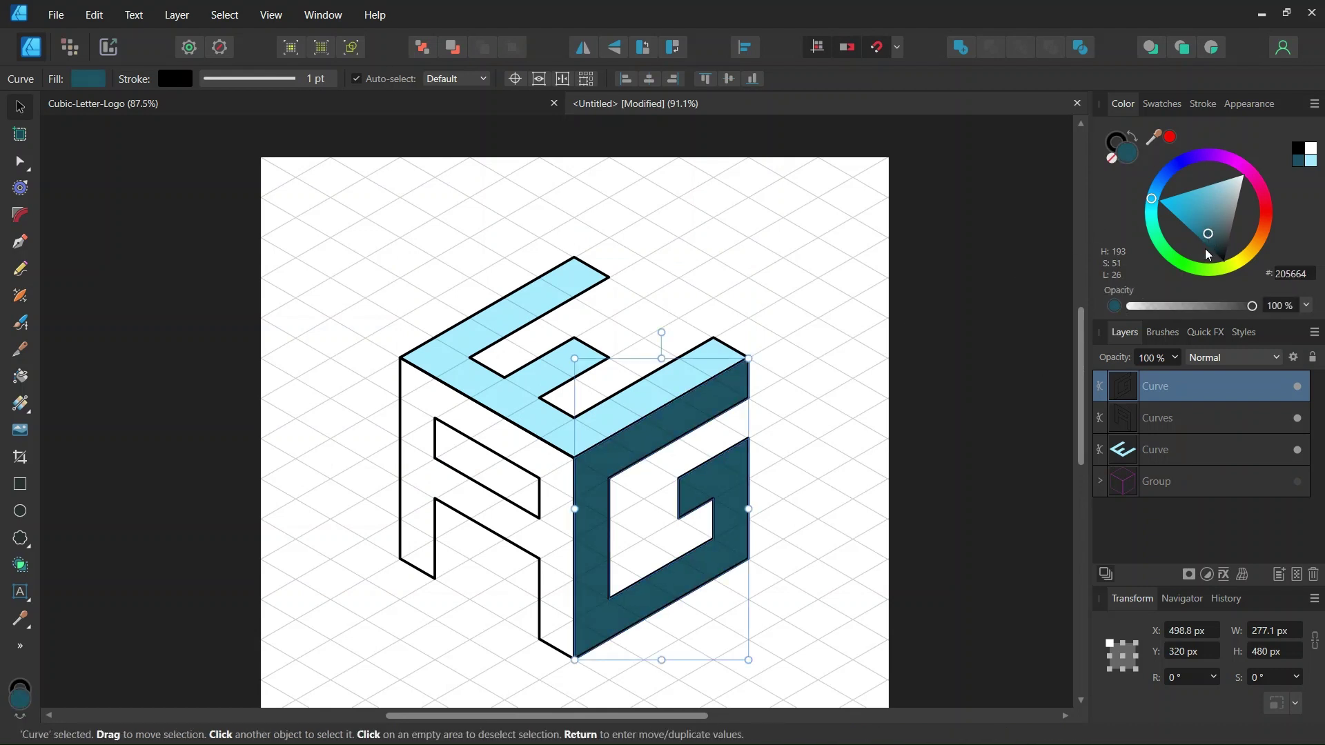
{"action": "scroll", "coordinate": [633, 584], "scroll_direction": "up", "scroll_amount": 1}
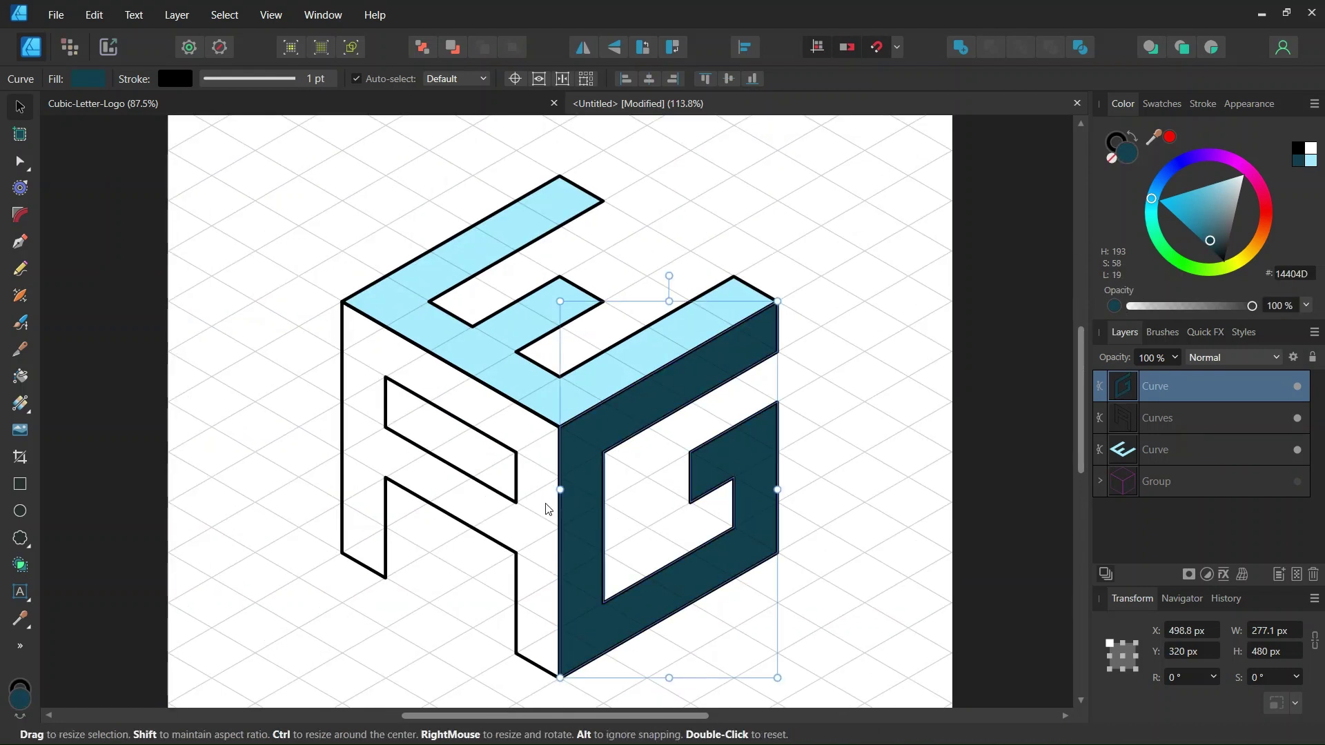
Fill the combined A shape with teal blue #39879C, then deselect it.
{"action": "left_click", "coordinate": [448, 521]}
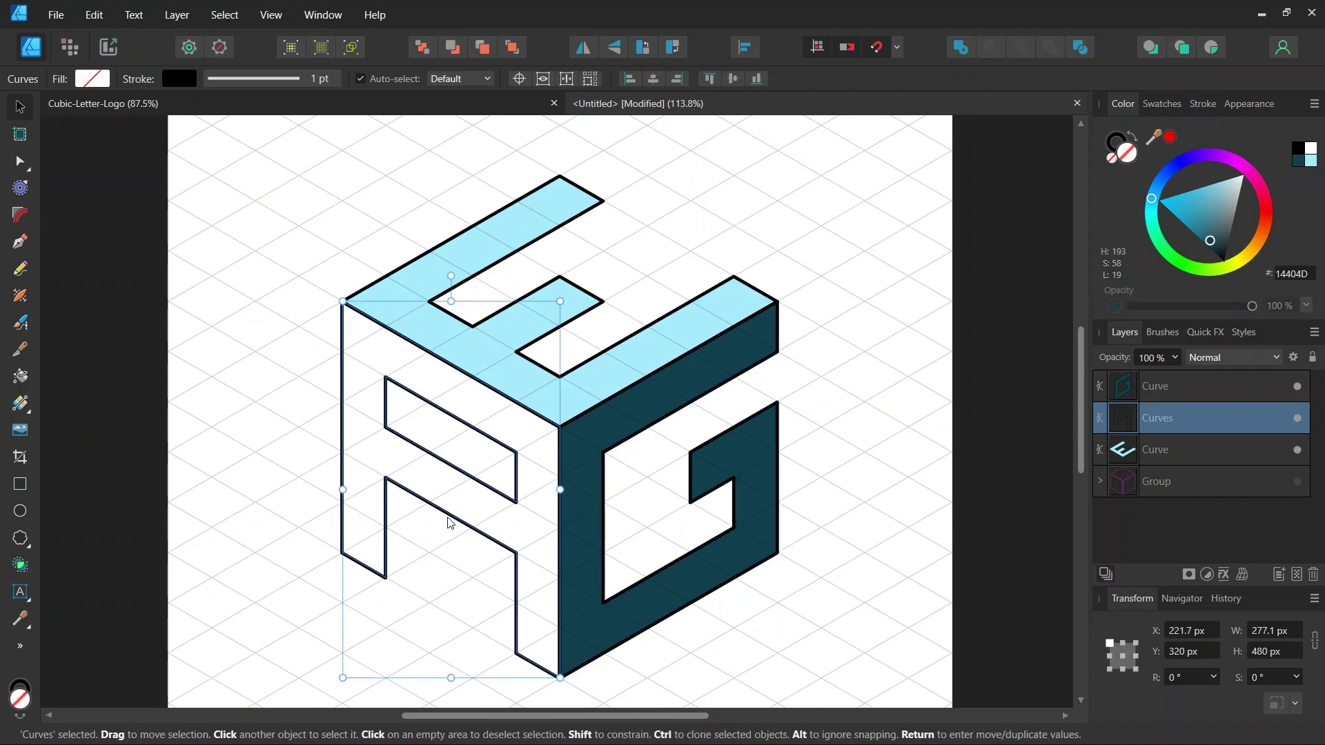
{"action": "scroll", "coordinate": [446, 521], "scroll_direction": "down", "scroll_amount": 1}
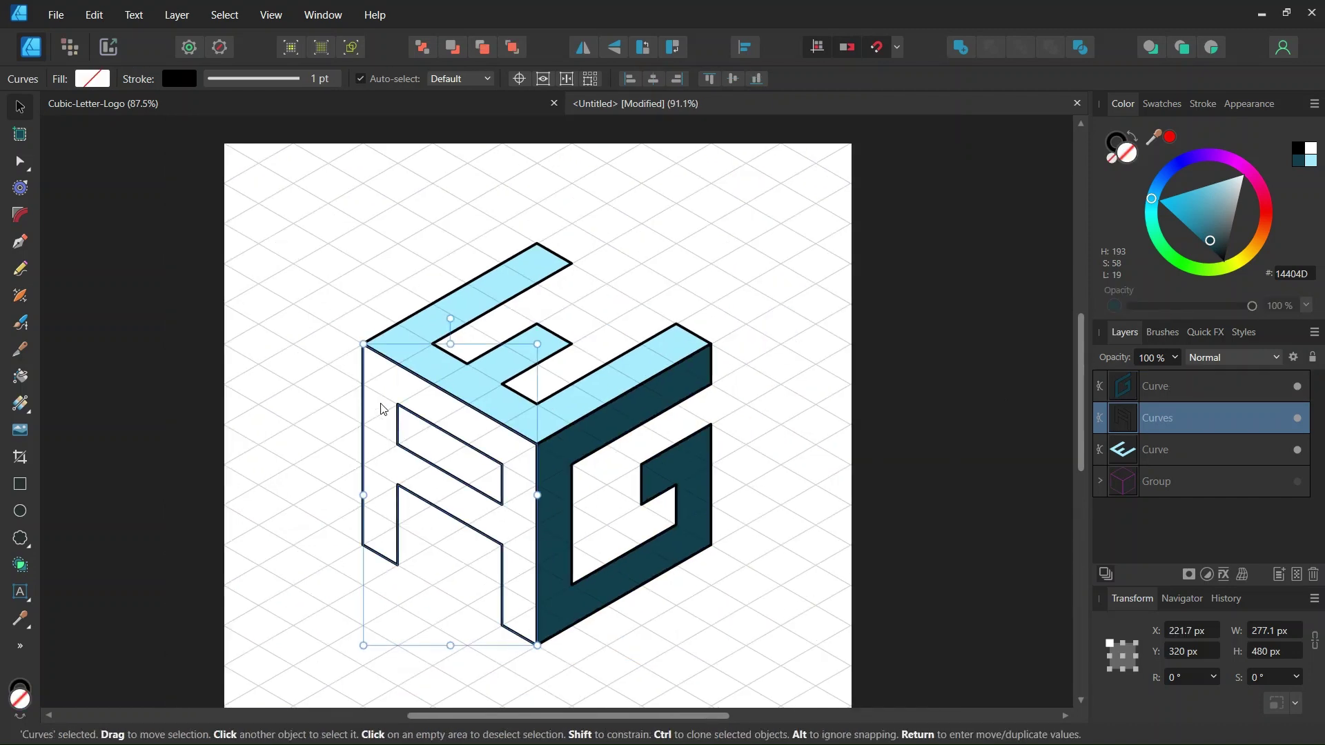
{"action": "left_click", "coordinate": [1206, 214]}
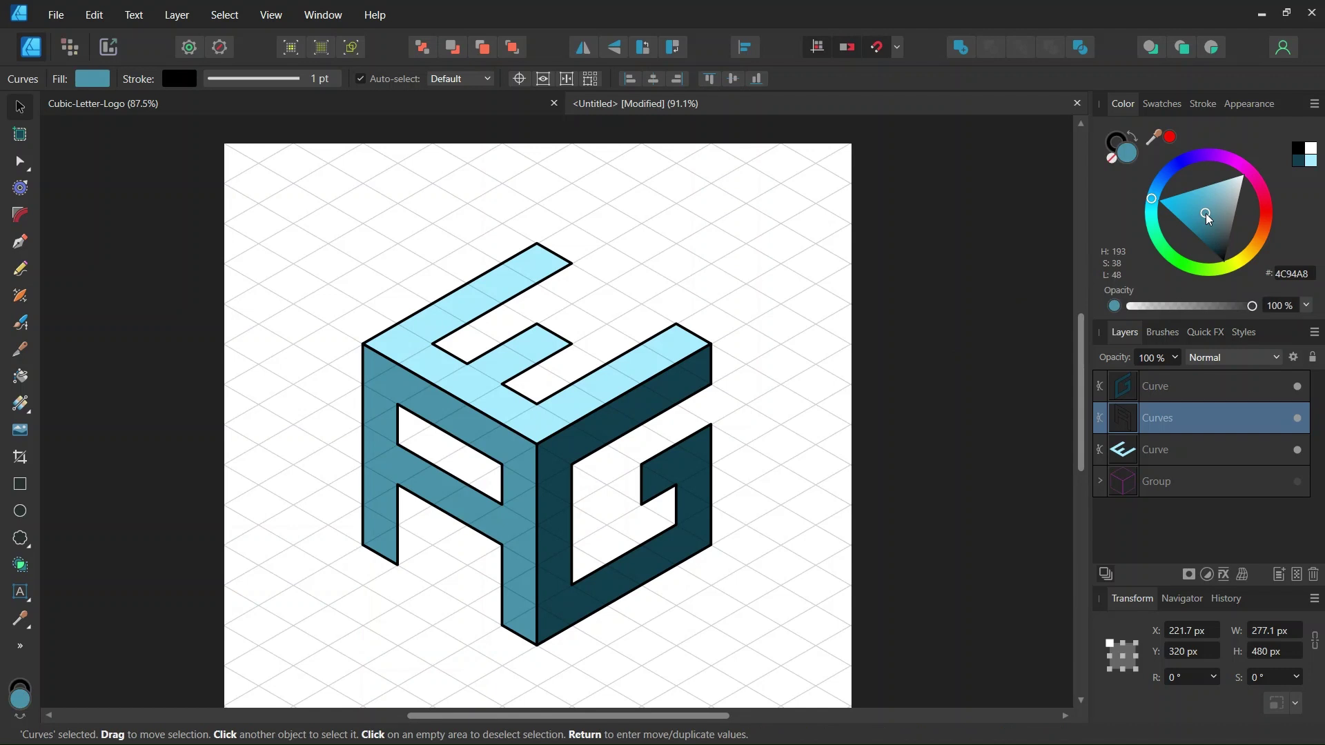
{"action": "left_click", "coordinate": [1202, 218]}
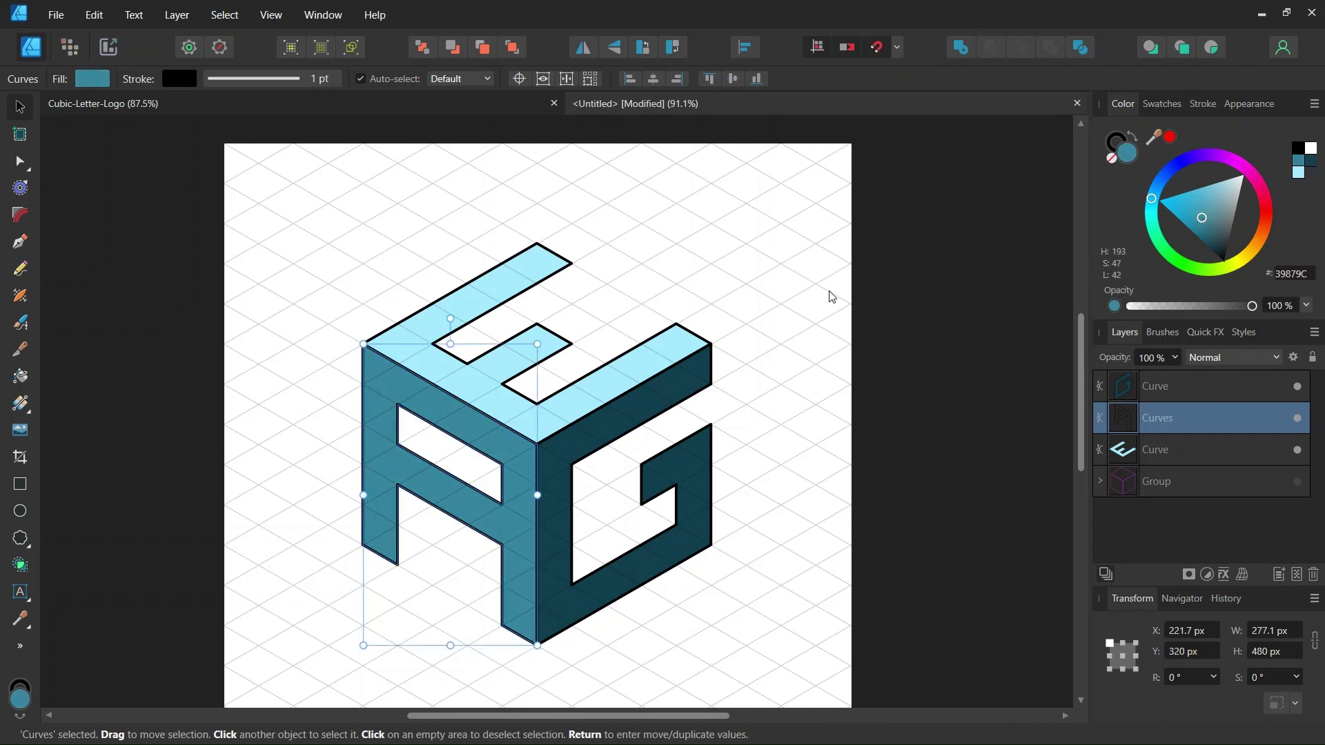
{"action": "left_click", "coordinate": [822, 311]}
Set the stroke of all three faces to None and turn off View > Show Grid.
{"action": "key", "text": "ctrl+a"}
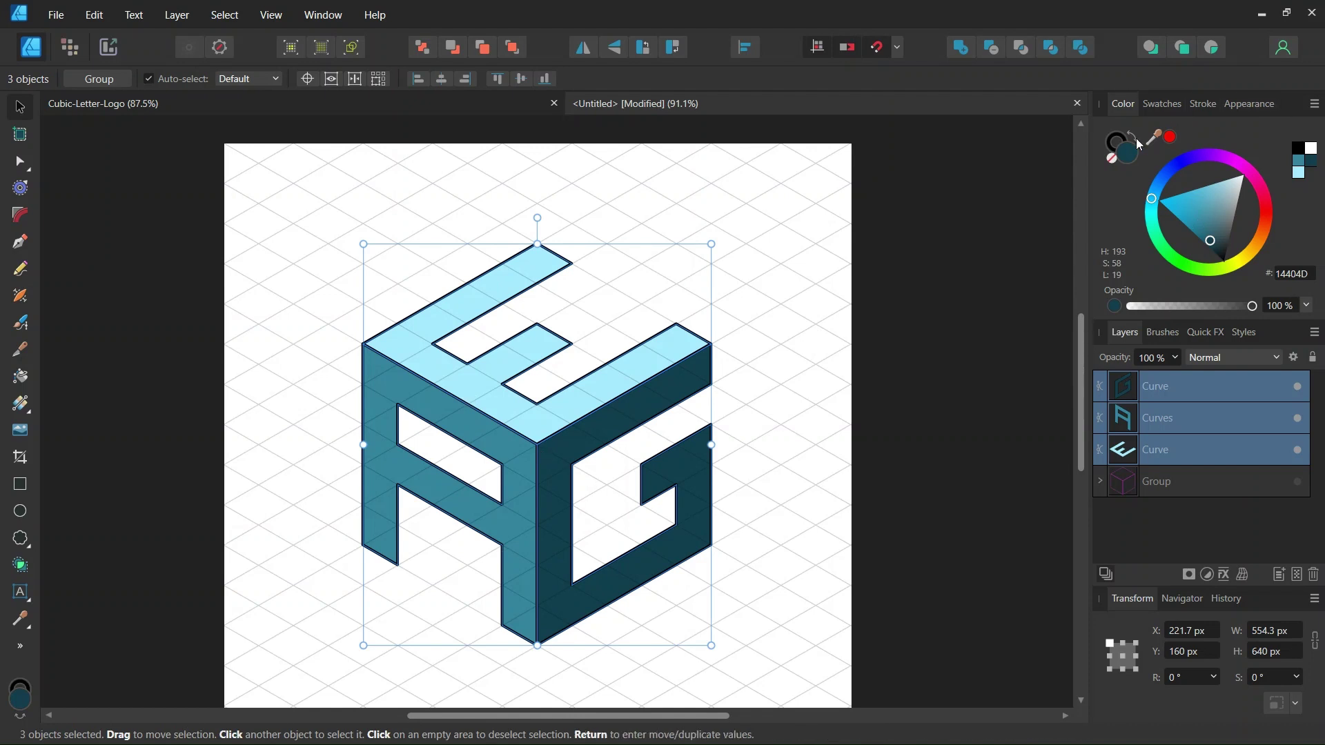
{"action": "left_click", "coordinate": [1112, 158]}
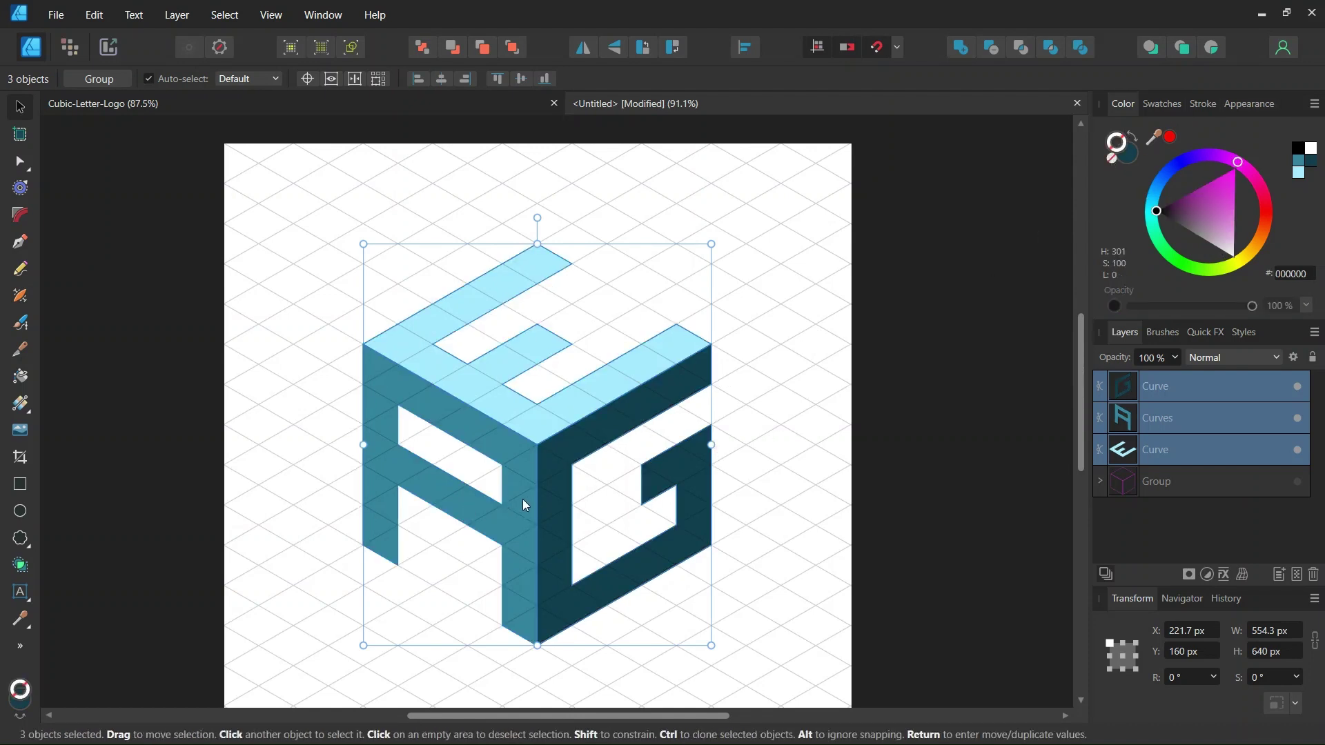
{"action": "left_click", "coordinate": [270, 15]}
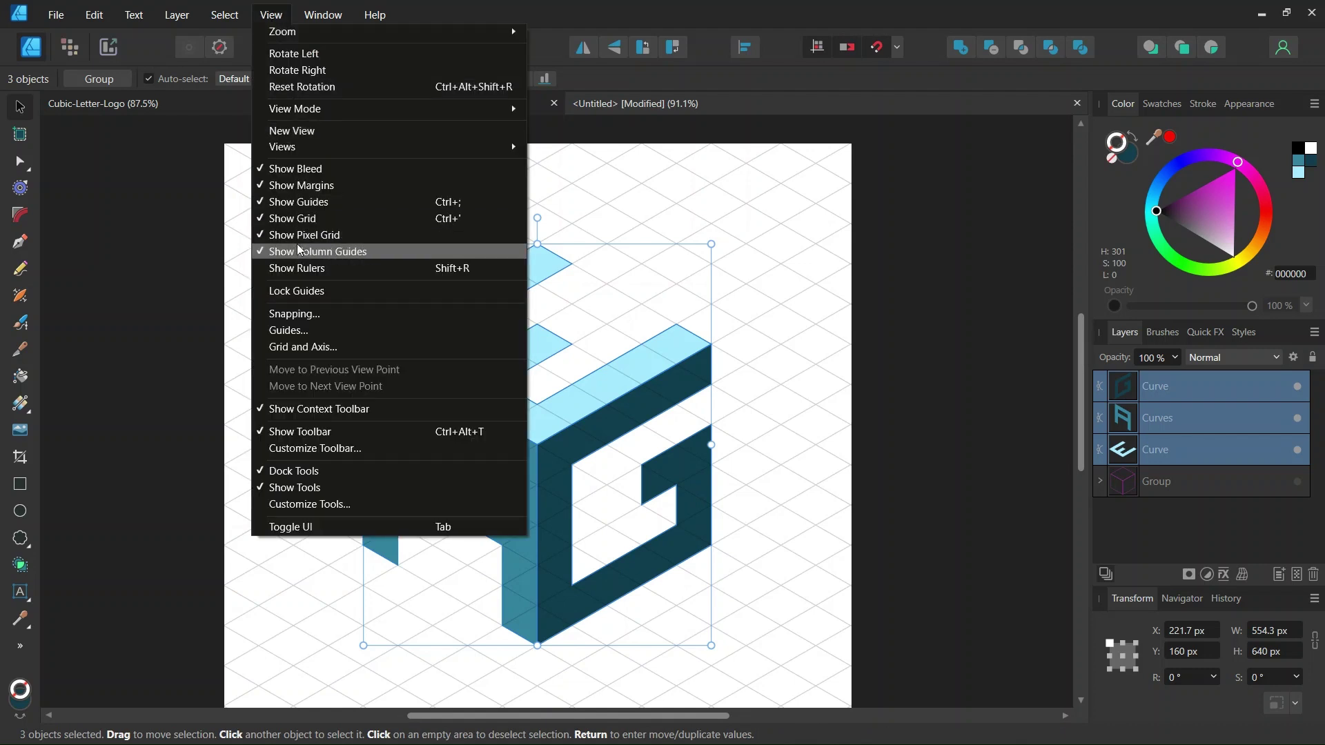
{"action": "left_click", "coordinate": [298, 219]}
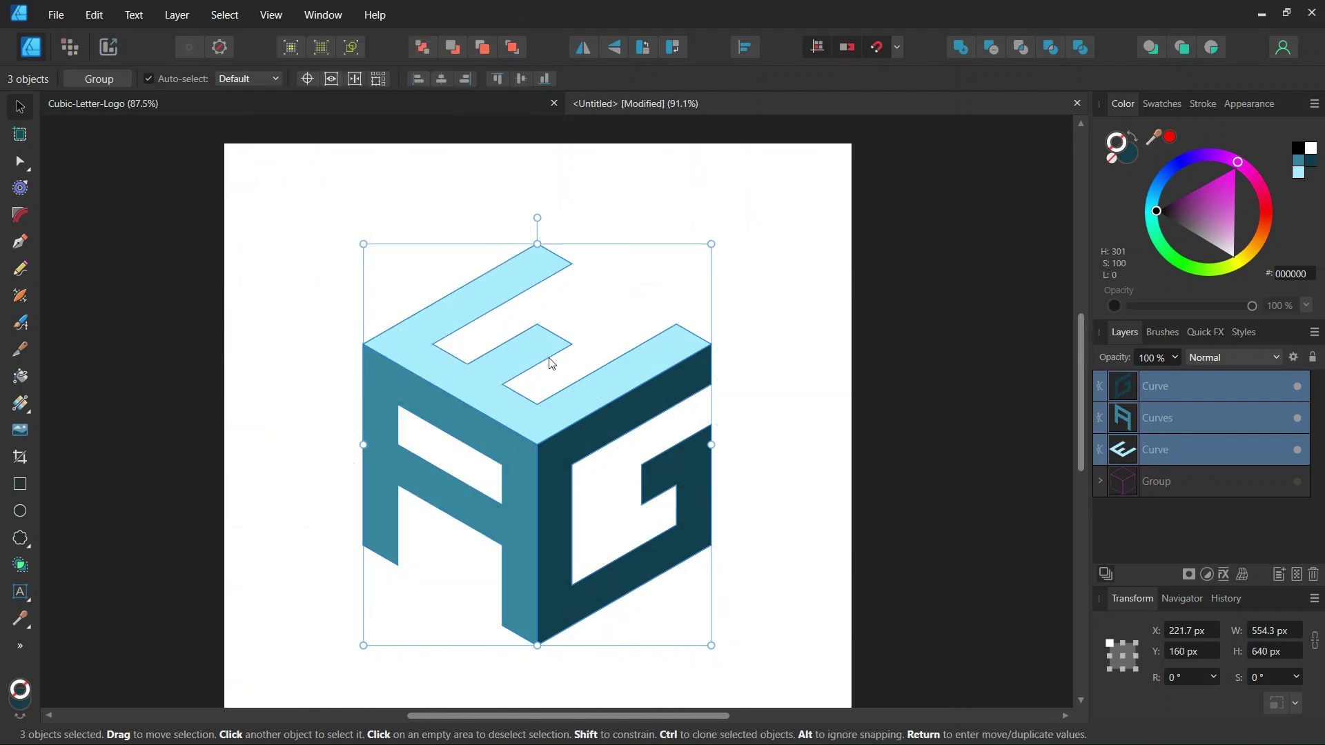
{"action": "scroll", "coordinate": [532, 502], "scroll_direction": "down", "scroll_amount": 1}
{"action": "scroll", "coordinate": [529, 498], "scroll_direction": "up", "scroll_amount": 2}
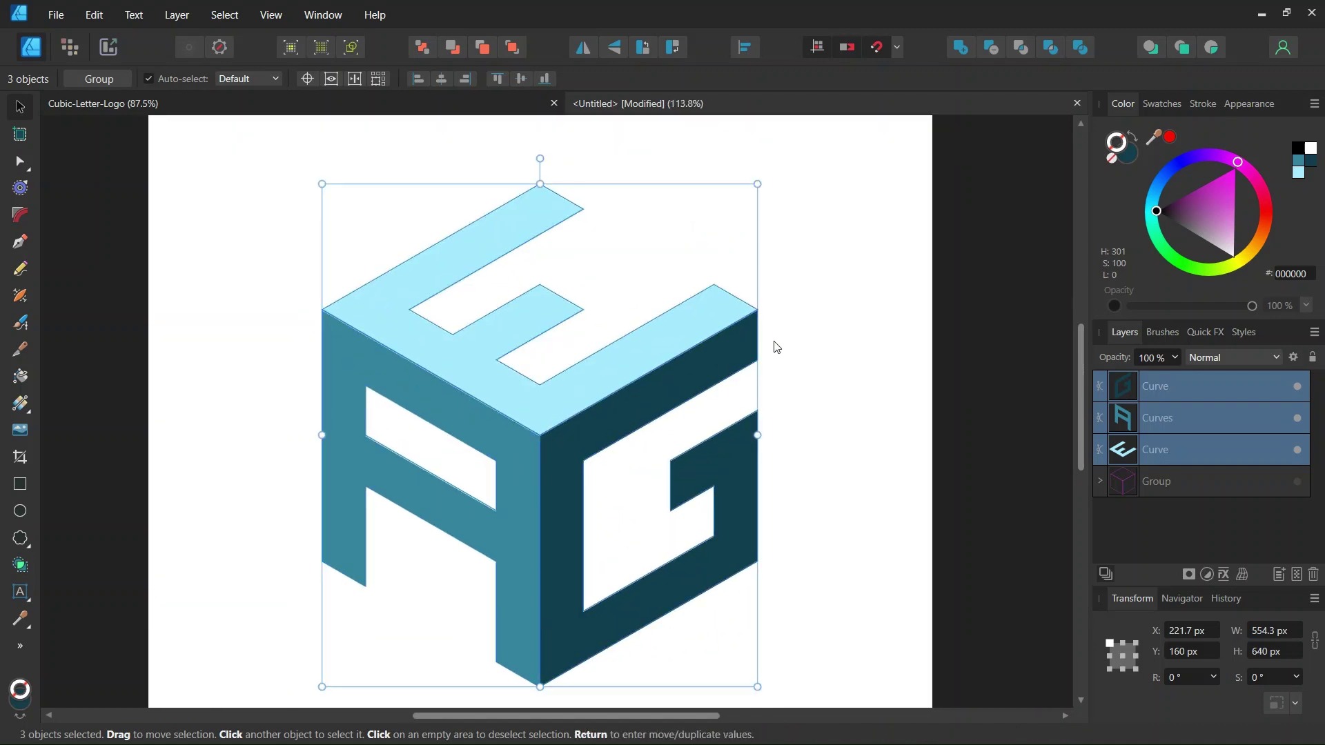
{"action": "scroll", "coordinate": [651, 380], "scroll_direction": "down", "scroll_amount": 1}
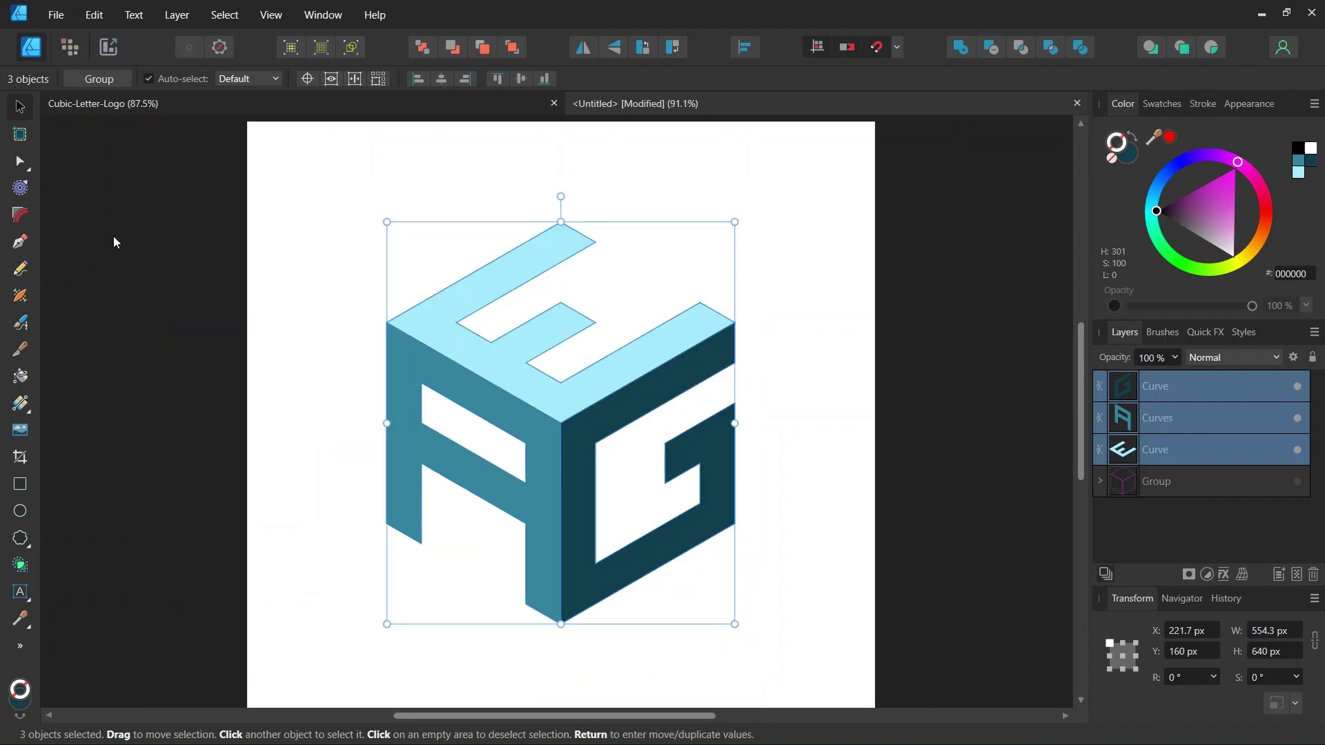
Apply a -4 px Contour radius to inset all three letter faces.
{"action": "left_click", "coordinate": [21, 192]}
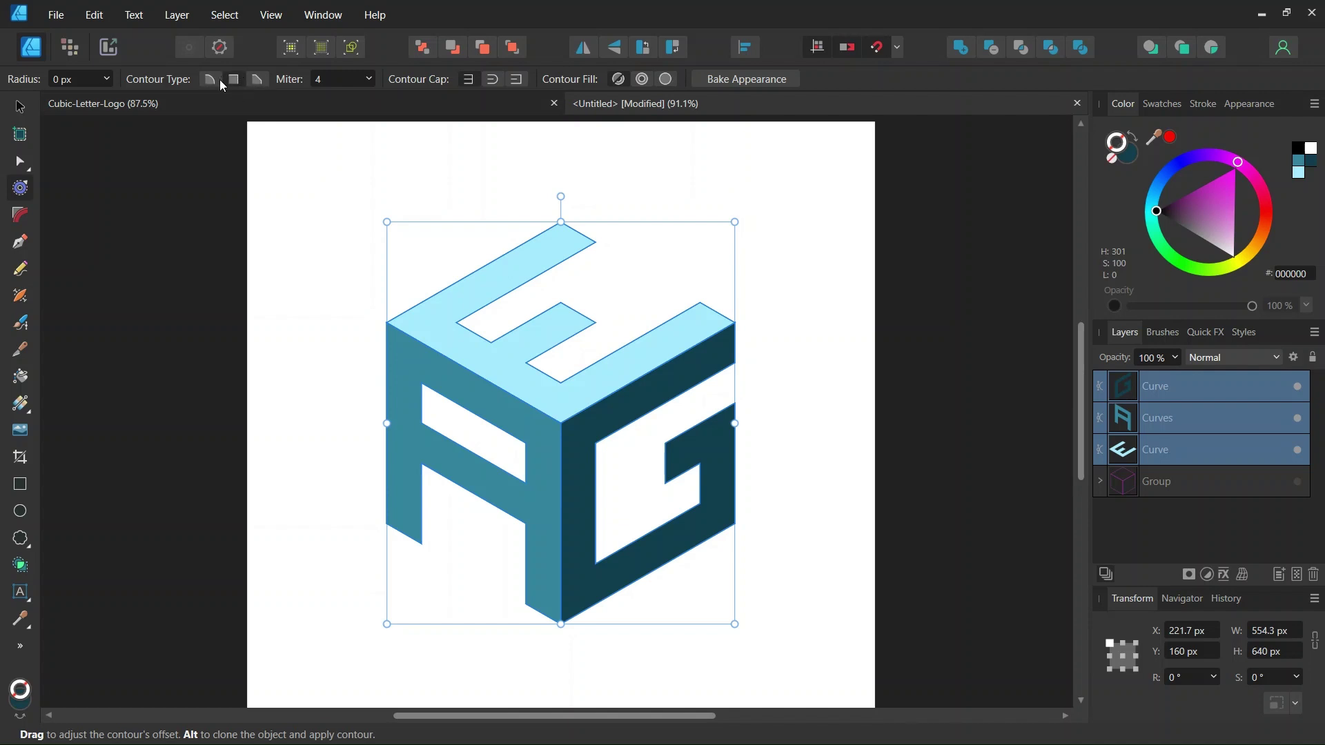
{"action": "scroll", "coordinate": [562, 388], "scroll_direction": "up", "scroll_amount": 3}
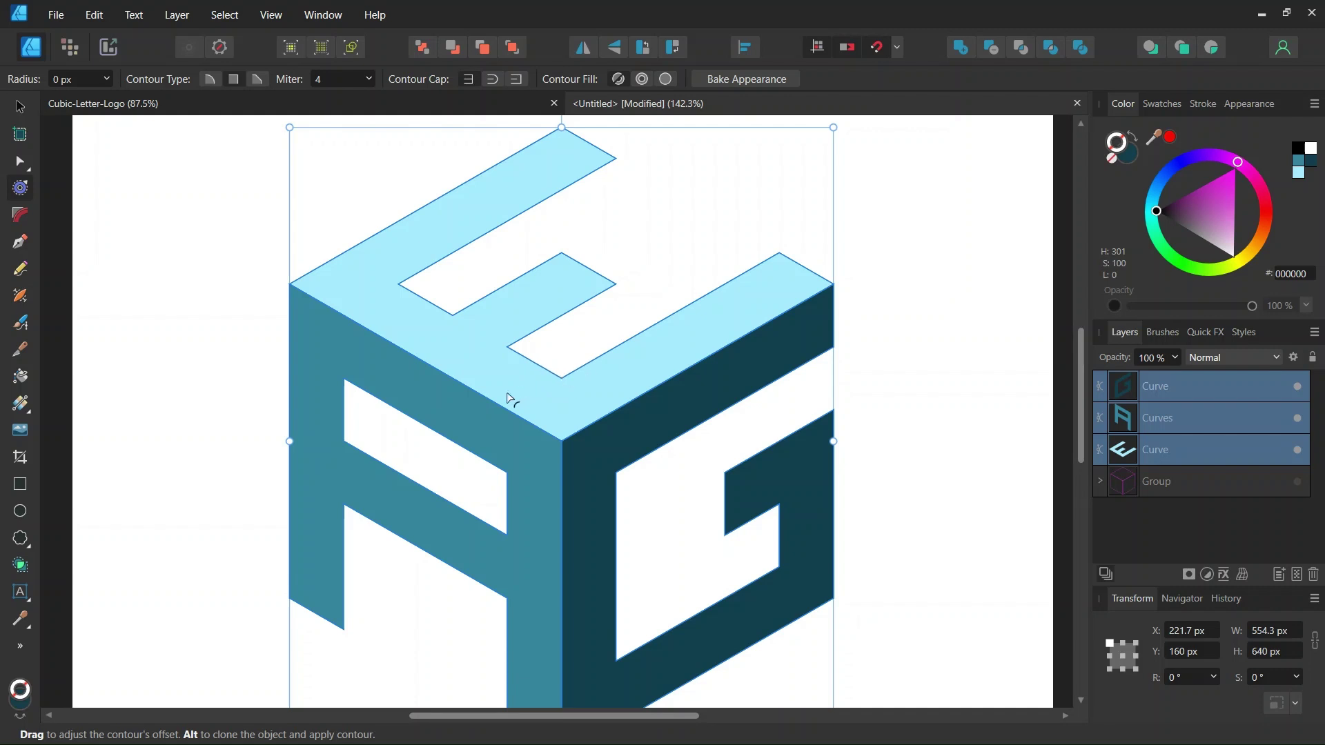
{"action": "left_click", "coordinate": [89, 78]}
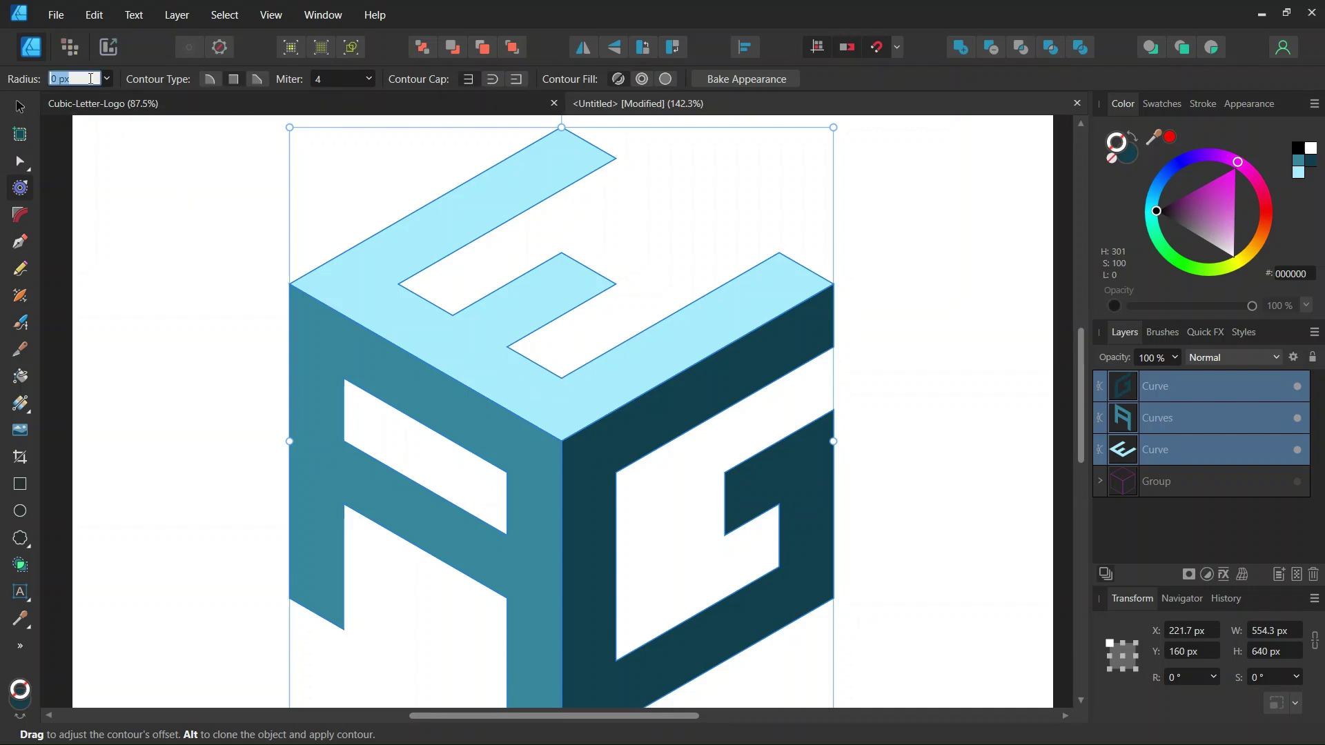
{"action": "type", "text": "-4"}
{"action": "key", "text": "Return"}
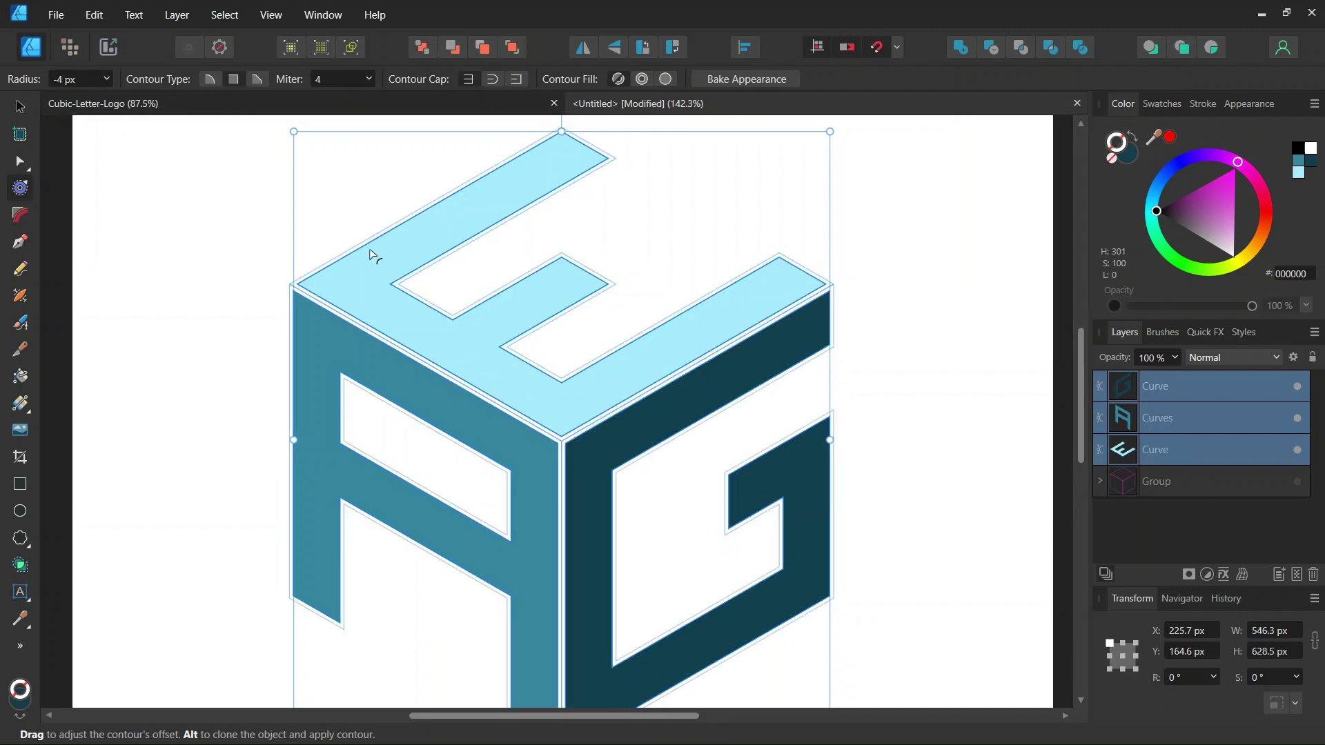
{"action": "scroll", "coordinate": [591, 442], "scroll_direction": "up", "scroll_amount": 3}
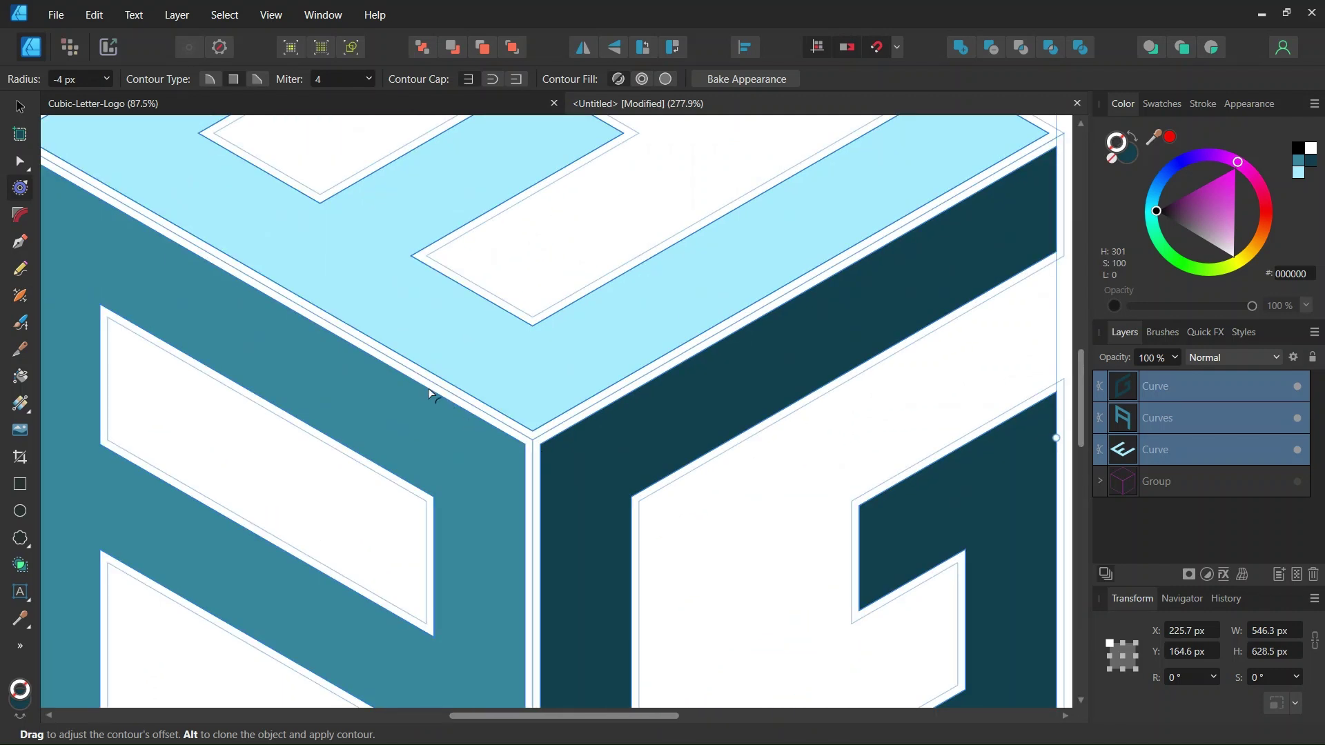
{"action": "scroll", "coordinate": [591, 415], "scroll_direction": "down", "scroll_amount": 3}
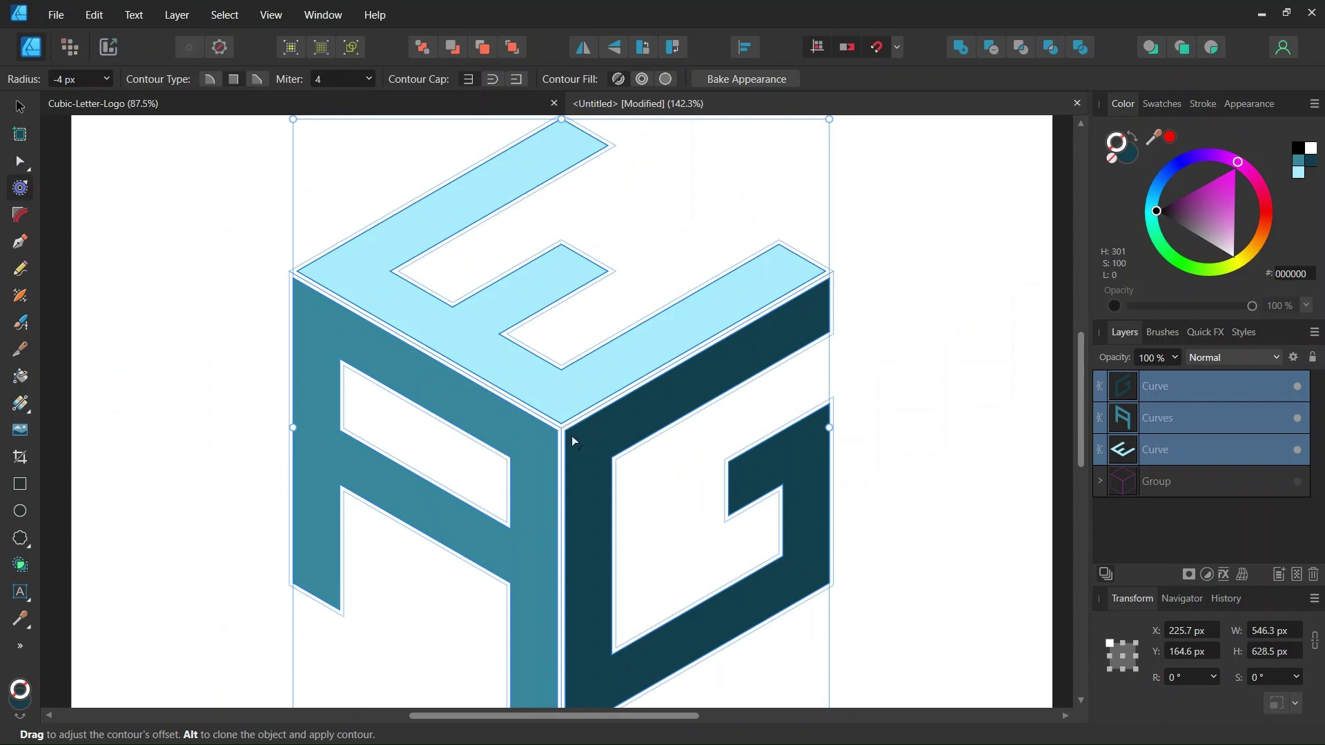
{"action": "scroll", "coordinate": [548, 512], "scroll_direction": "down", "scroll_amount": 2}
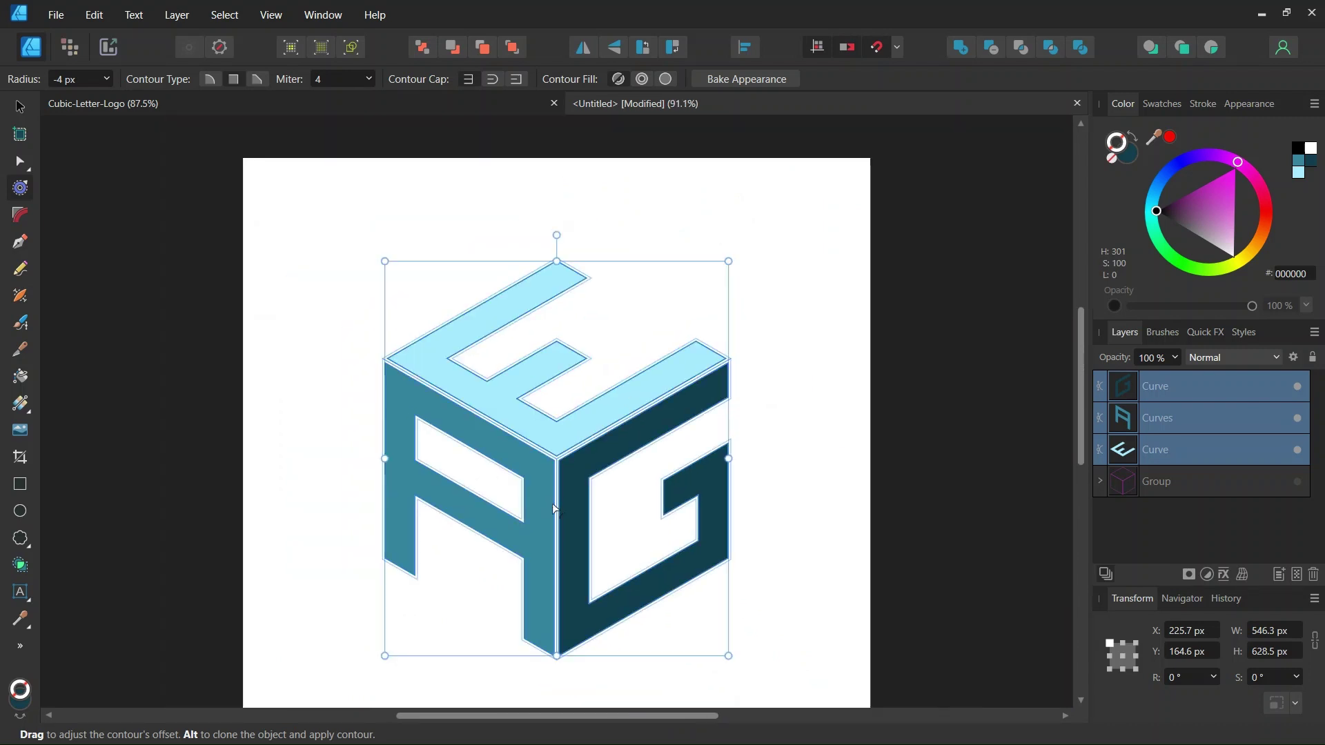
{"action": "scroll", "coordinate": [527, 512], "scroll_direction": "up", "scroll_amount": 1}
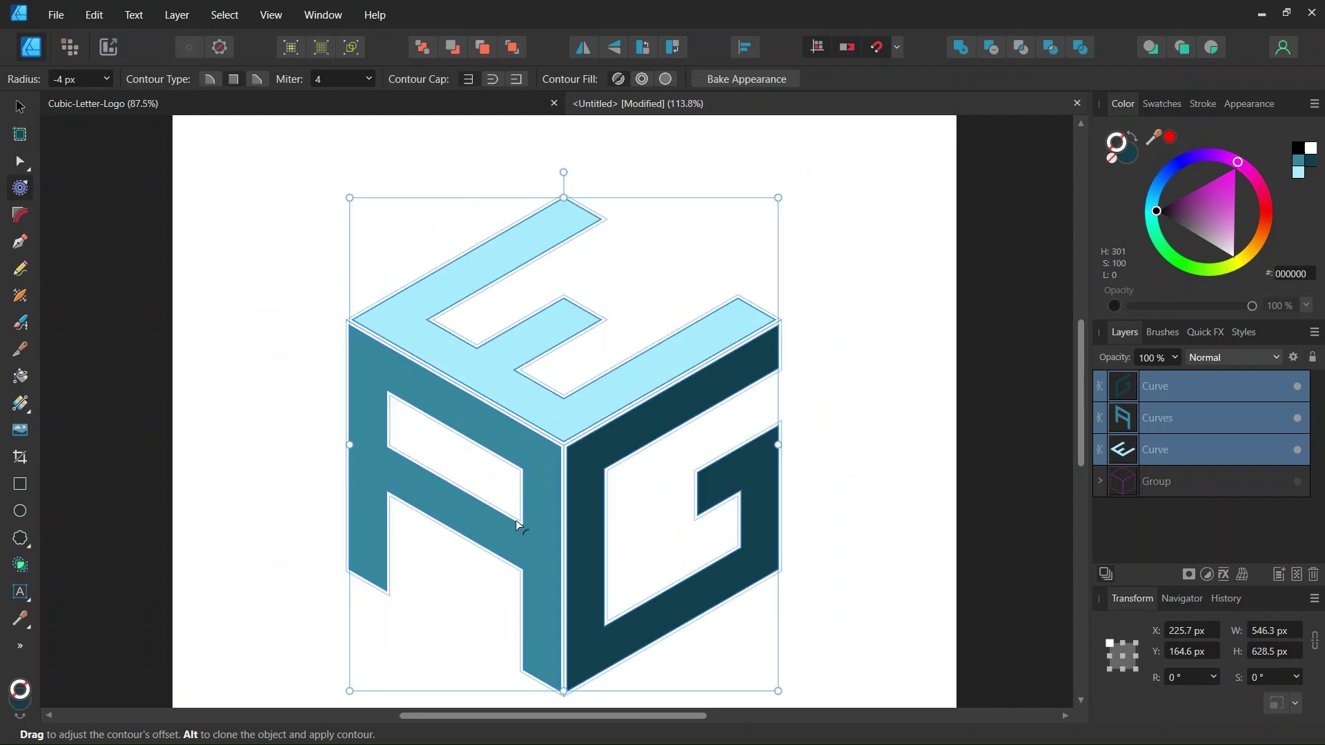
Group the three faces and enable Outer Shadow in the group's Layer Effects.
{"action": "key", "text": "ctrl+g"}
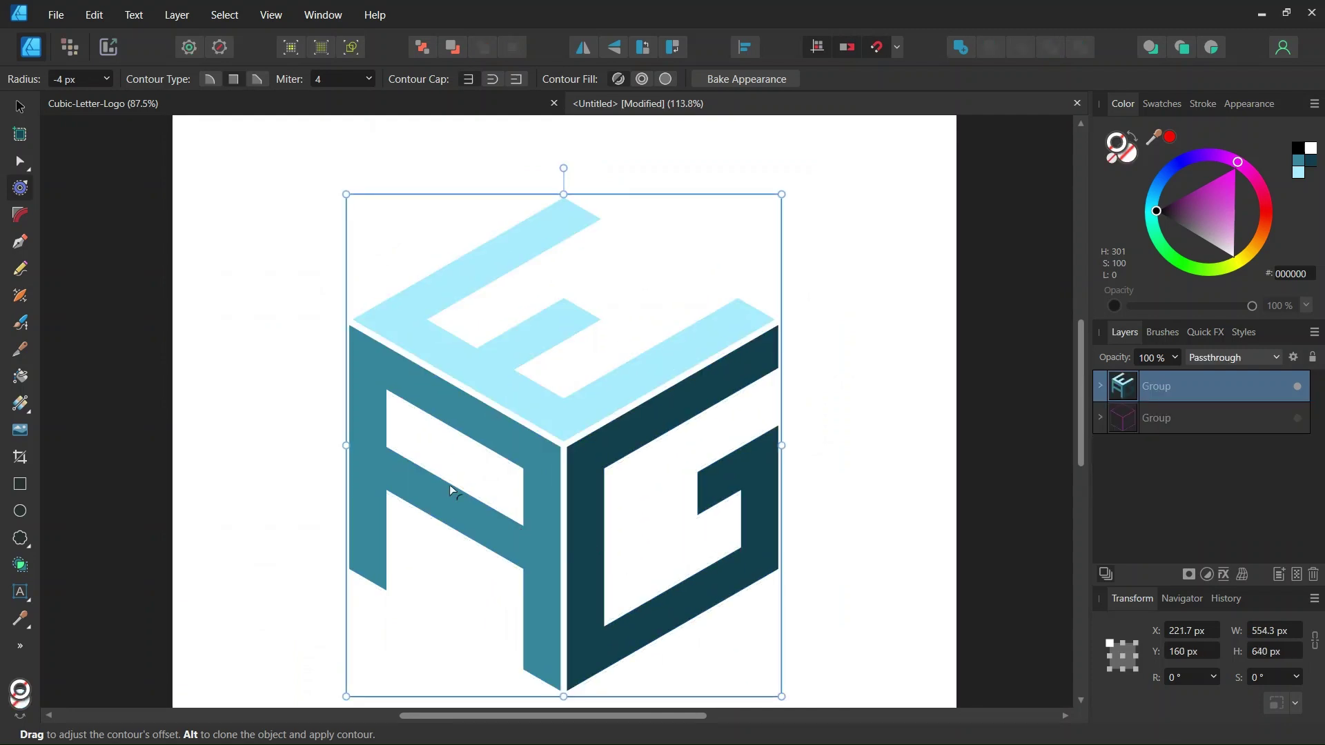
{"action": "left_click", "coordinate": [1222, 573]}
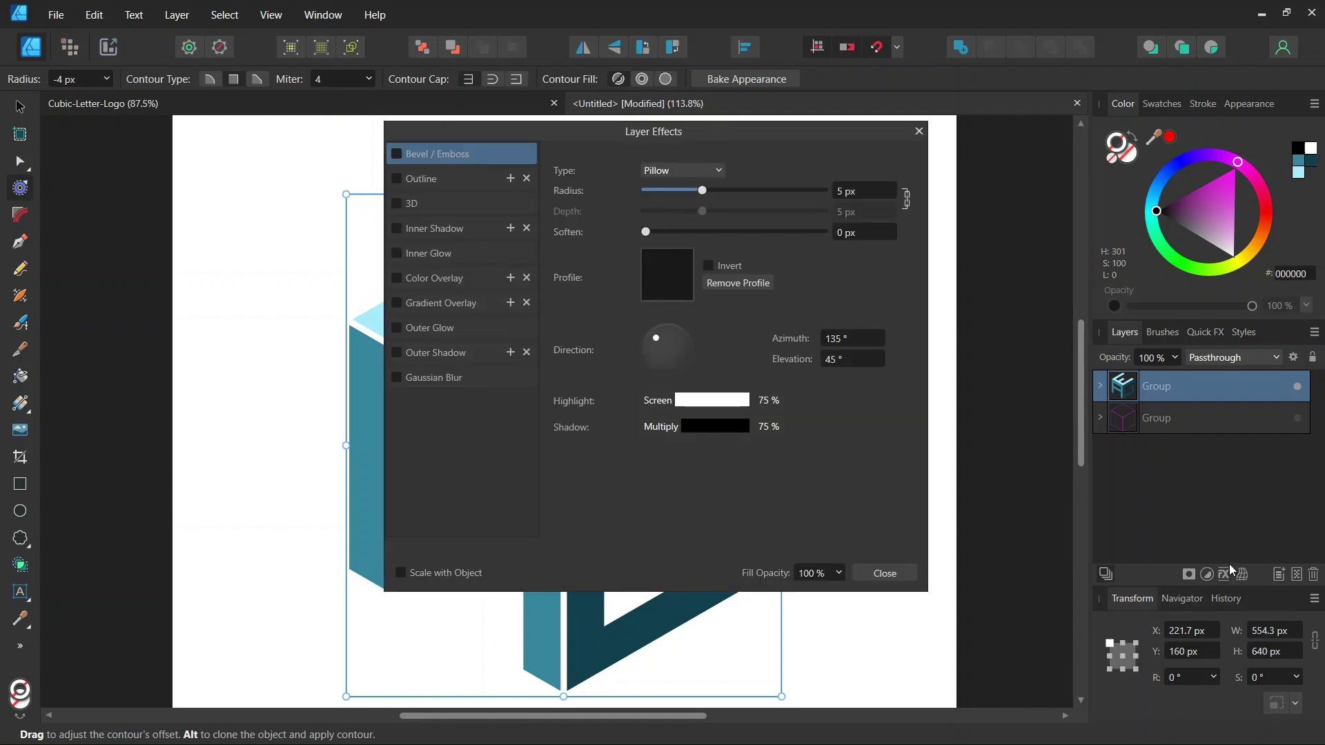
{"action": "left_click", "coordinate": [433, 355]}
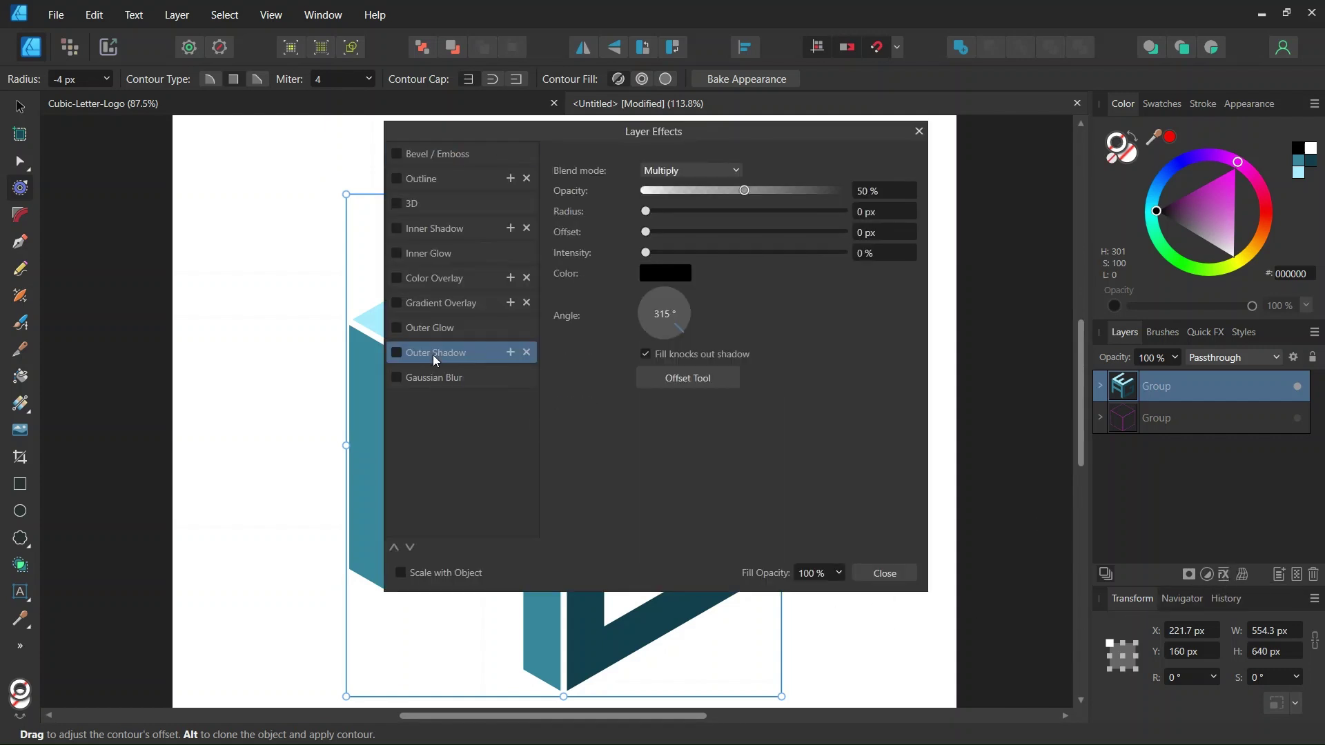
{"action": "left_click", "coordinate": [396, 353]}
Set the outer shadow to 1 px radius, 2.2 px offset and 23% intensity, then close.
{"action": "left_click_drag", "start_coordinate": [657, 136], "coordinate": [1038, 61]}
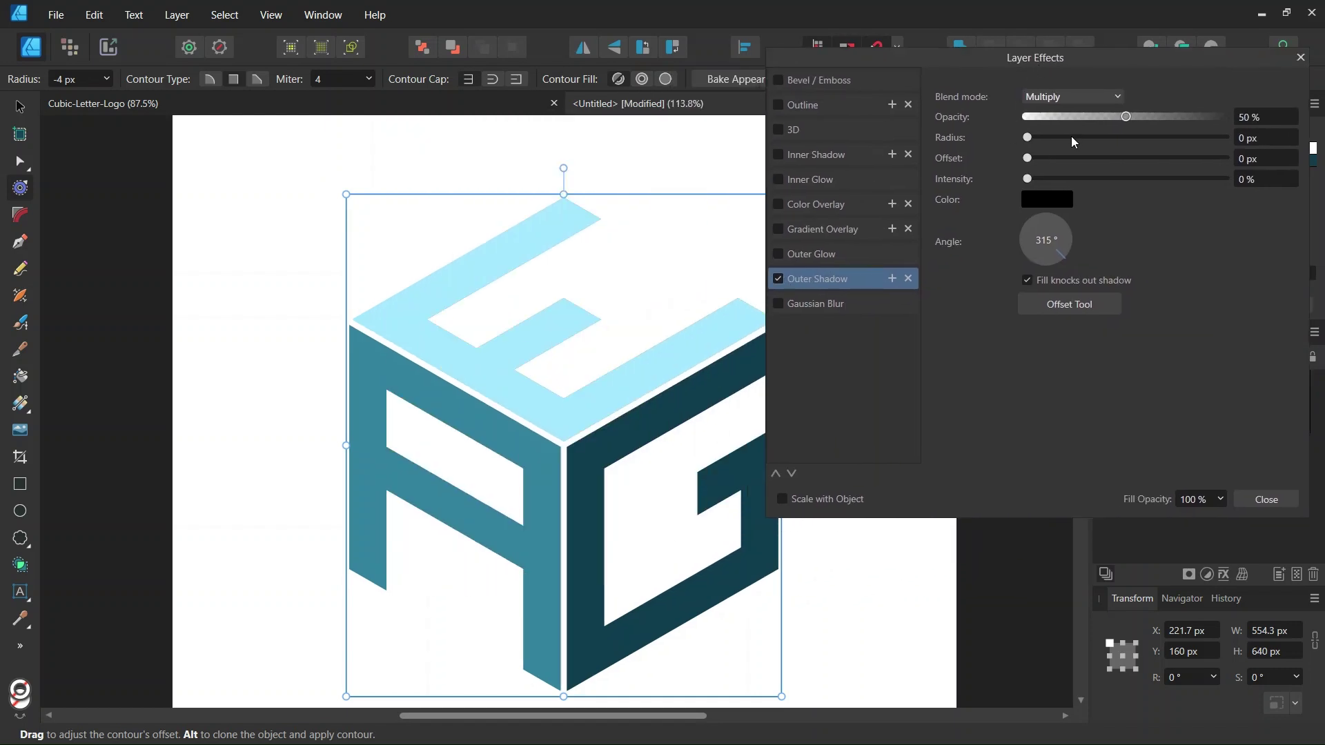
{"action": "left_click", "coordinate": [1071, 136]}
{"action": "left_click", "coordinate": [1077, 158]}
{"action": "left_click", "coordinate": [1071, 179]}
{"action": "scroll", "coordinate": [597, 352], "scroll_direction": "up", "scroll_amount": 1}
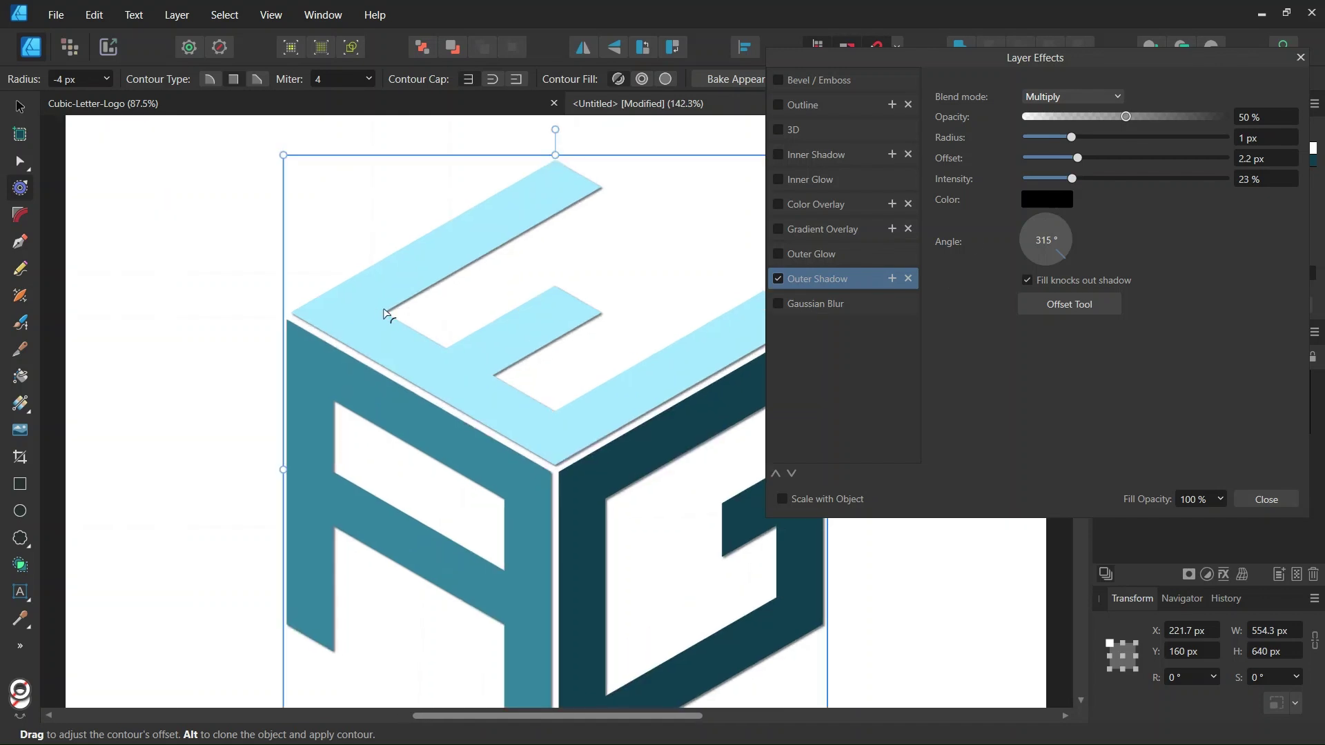
{"action": "scroll", "coordinate": [549, 439], "scroll_direction": "down", "scroll_amount": 2}
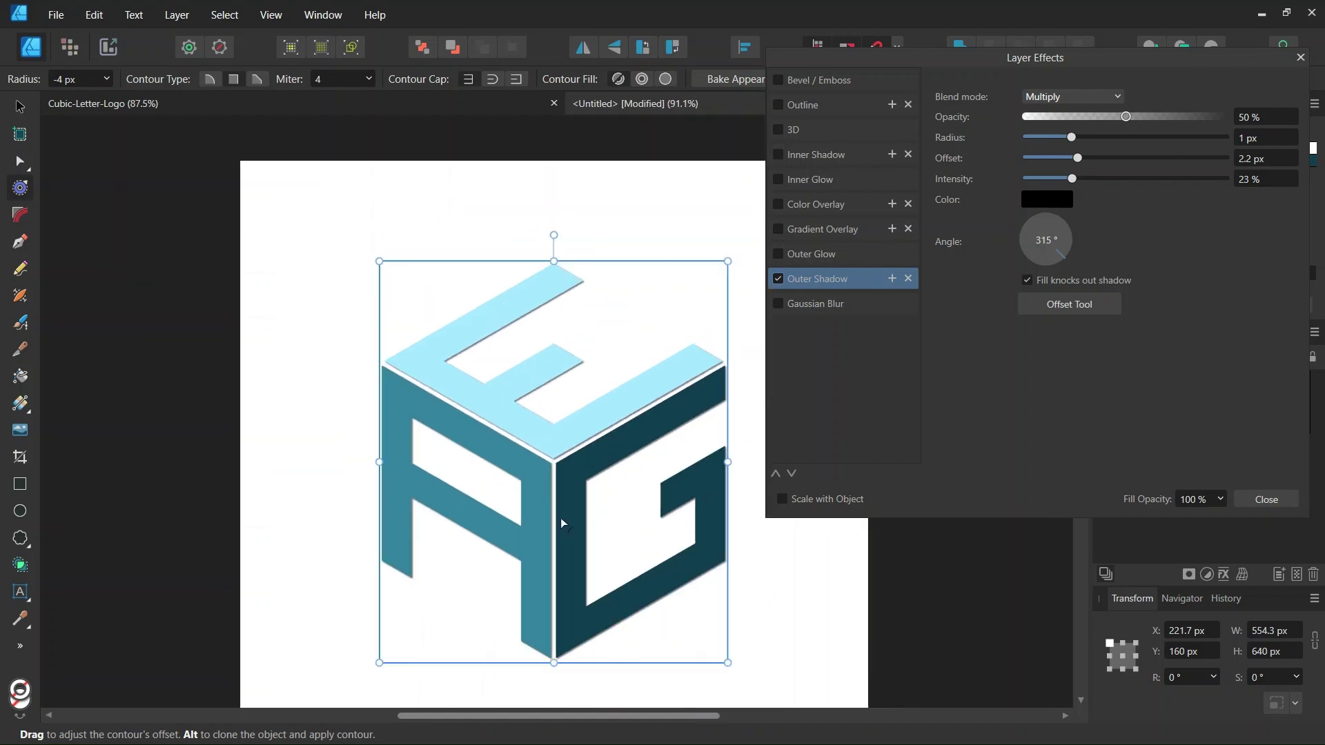
{"action": "scroll", "coordinate": [567, 537], "scroll_direction": "up", "scroll_amount": 1}
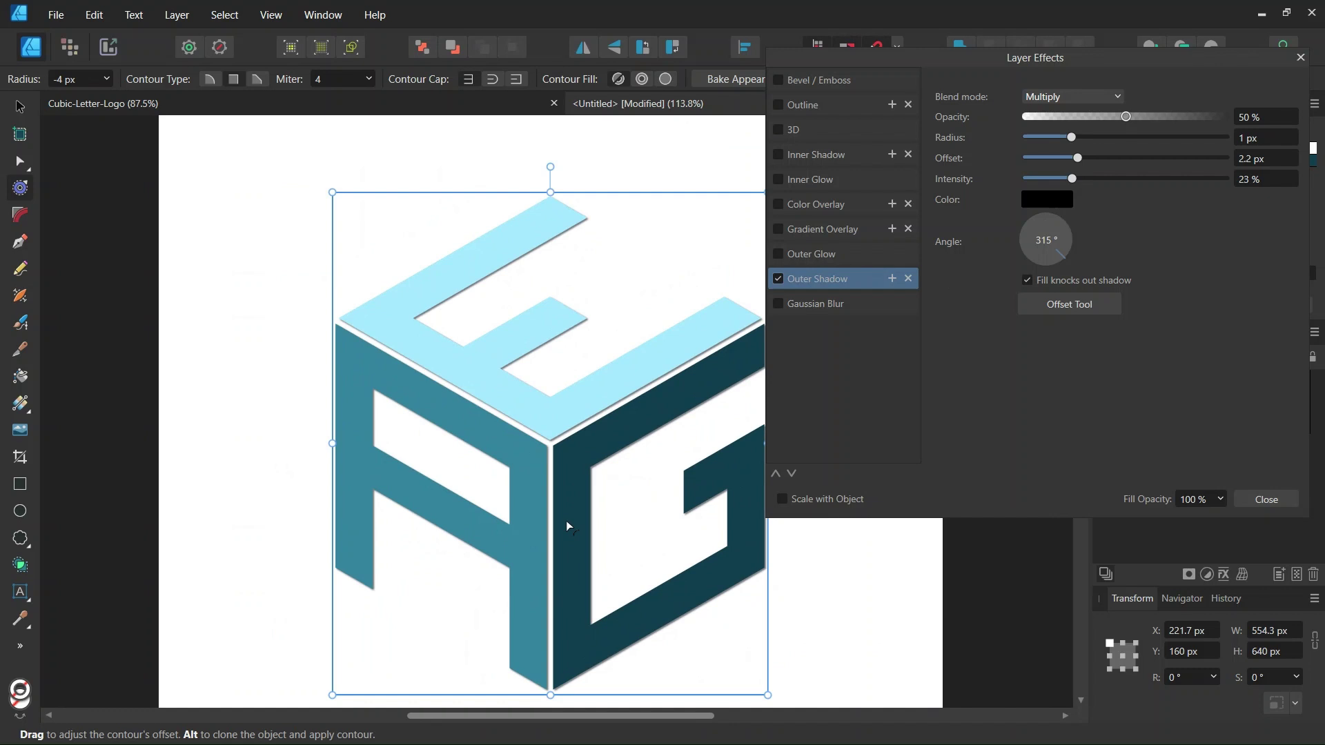
{"action": "scroll", "coordinate": [565, 521], "scroll_direction": "up", "scroll_amount": 1}
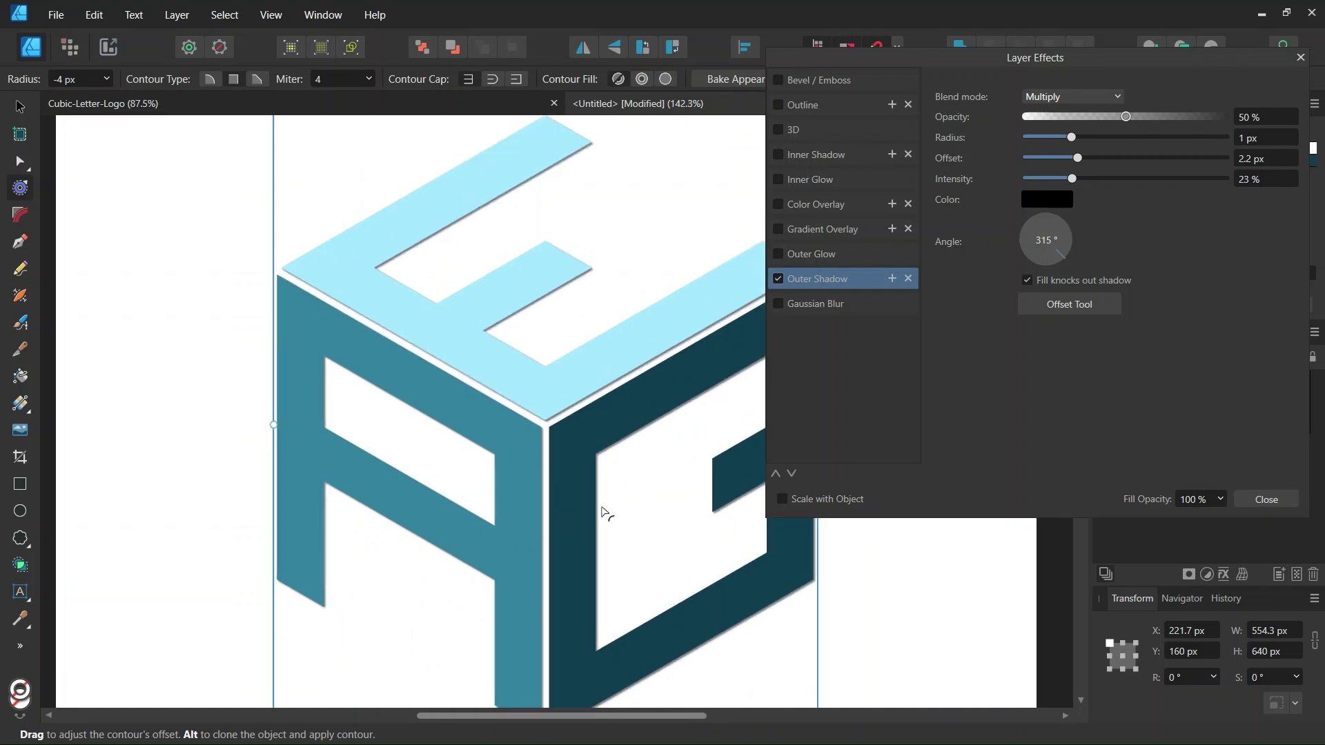
{"action": "left_click", "coordinate": [1252, 501]}
{"action": "scroll", "coordinate": [804, 463], "scroll_direction": "down", "scroll_amount": 2}
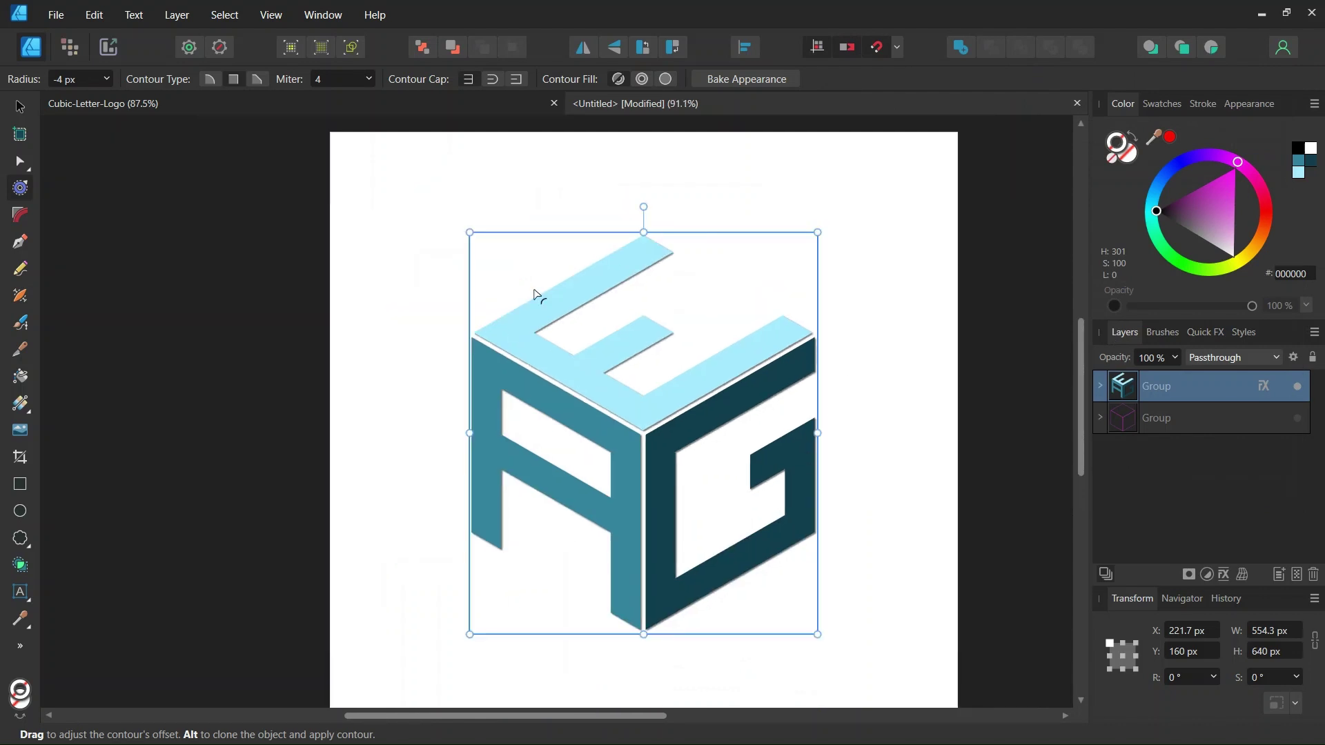
{"action": "left_click", "coordinate": [28, 109]}
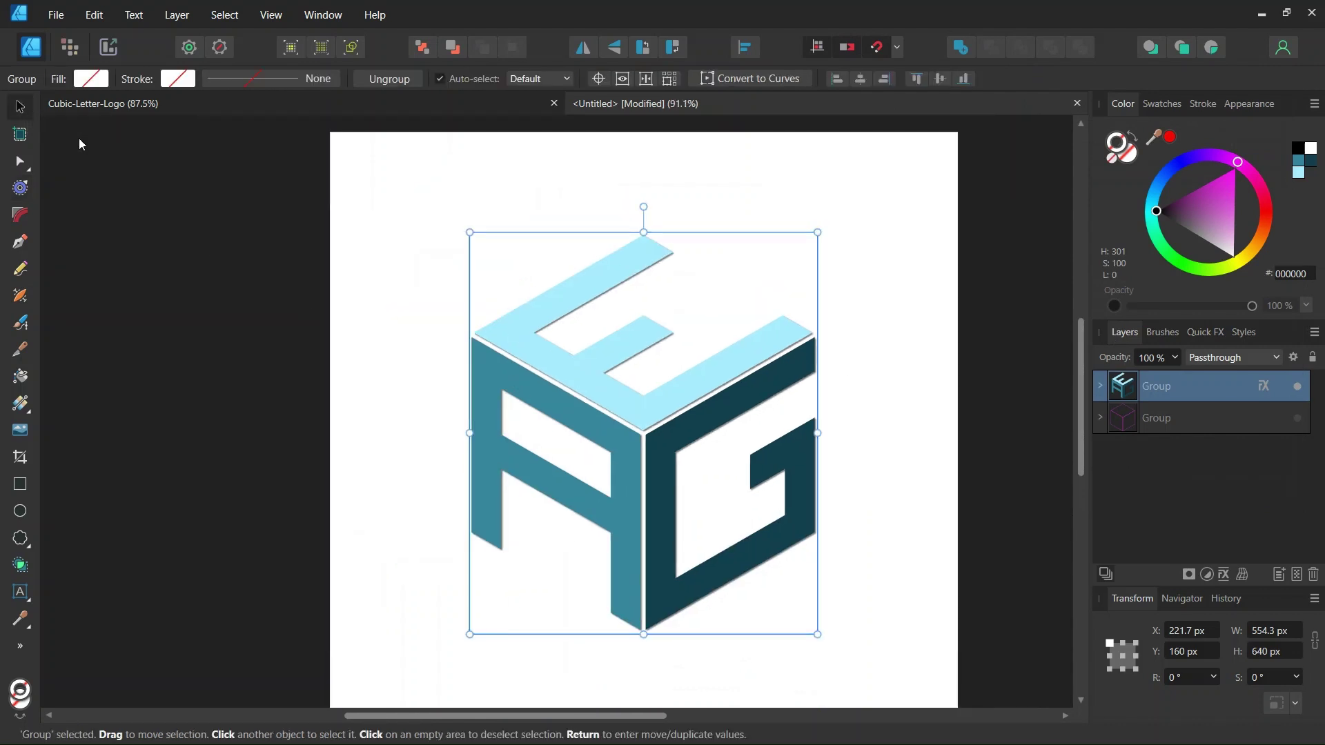
{"action": "left_click", "coordinate": [434, 331]}
{"action": "scroll", "coordinate": [695, 461], "scroll_direction": "down", "scroll_amount": 1}
{"action": "scroll", "coordinate": [695, 461], "scroll_direction": "up", "scroll_amount": 1}
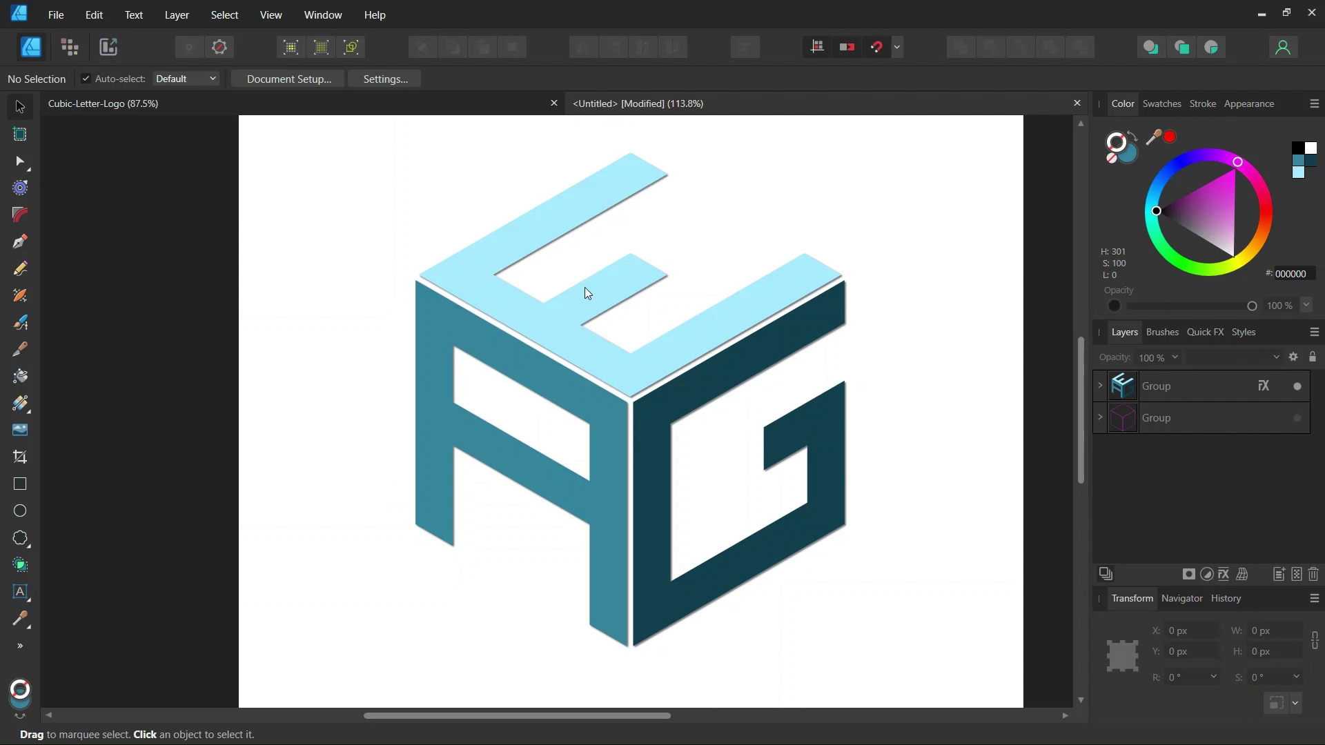
{"action": "scroll", "coordinate": [644, 335], "scroll_direction": "up", "scroll_amount": 2}
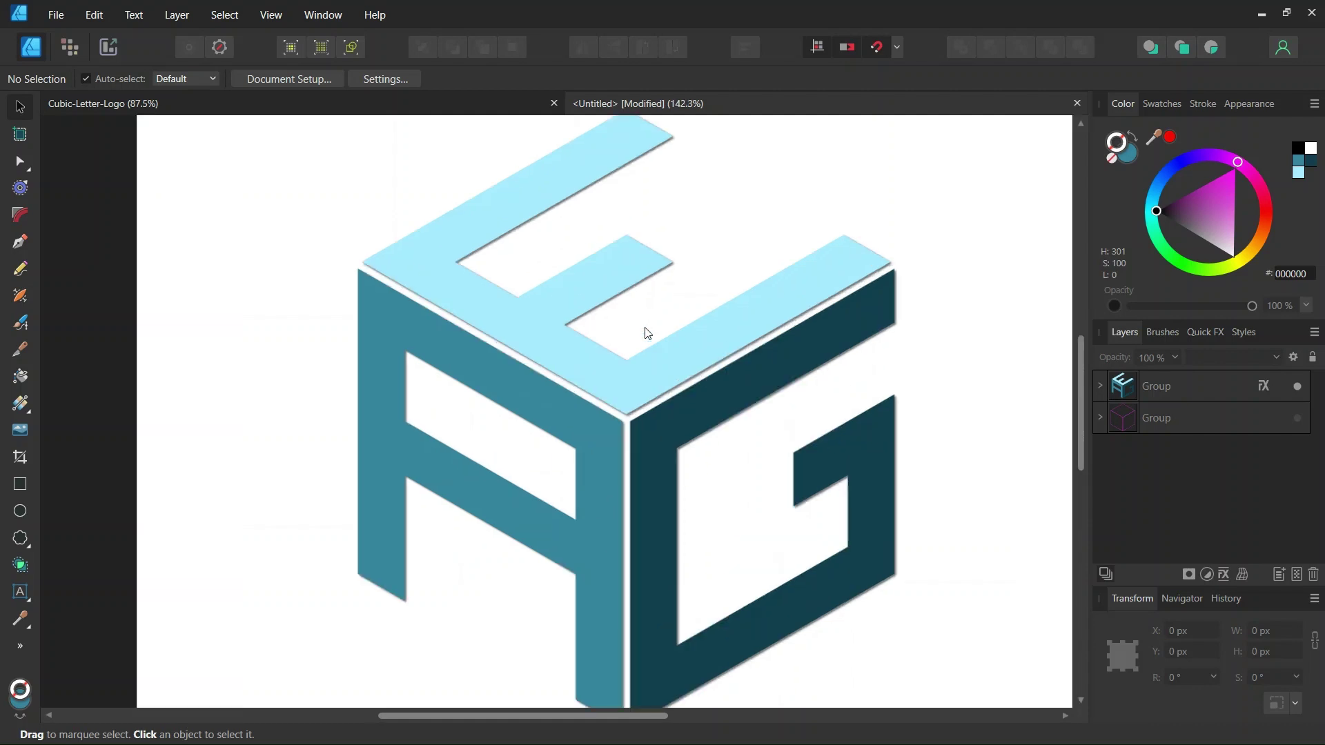